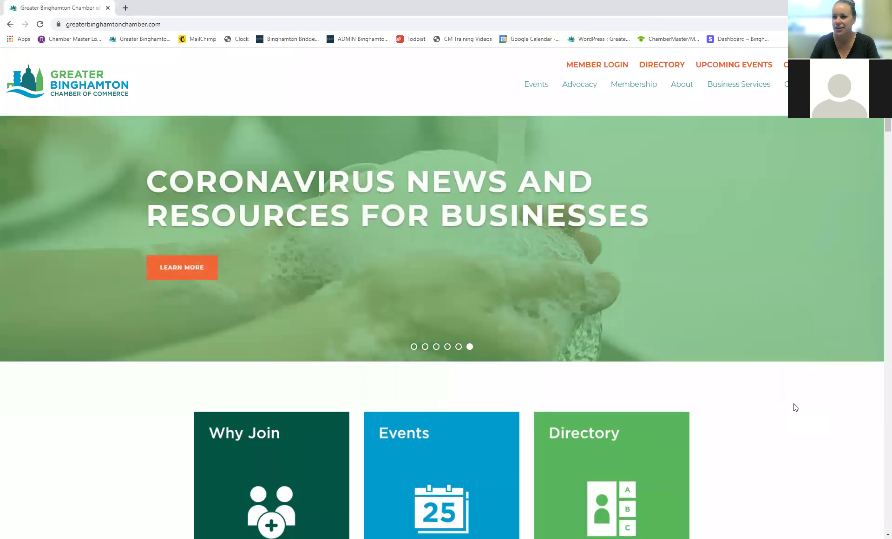
Step: Open the chamber's Business Directory Search page and scan its member category lists
{"action": "left_click", "coordinate": [667, 66]}
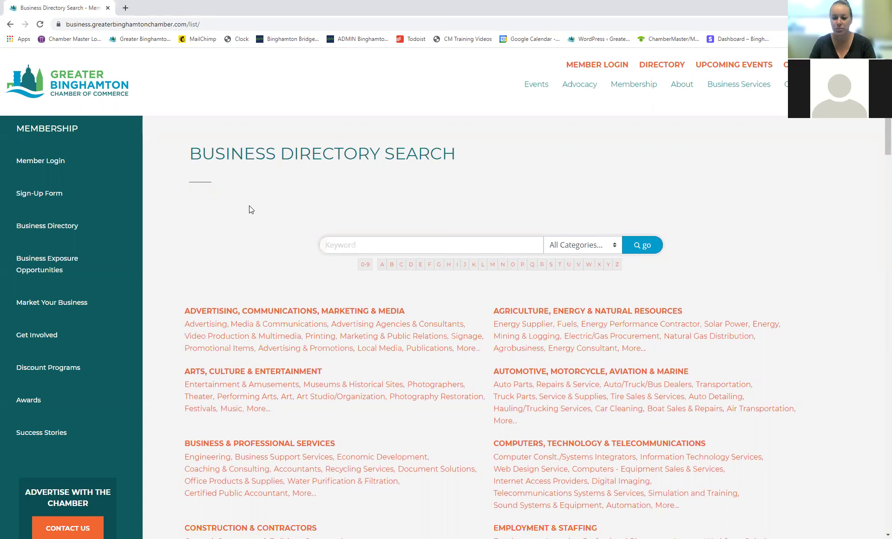
{"action": "scroll", "coordinate": [249, 206], "scroll_direction": "down", "scroll_amount": 1}
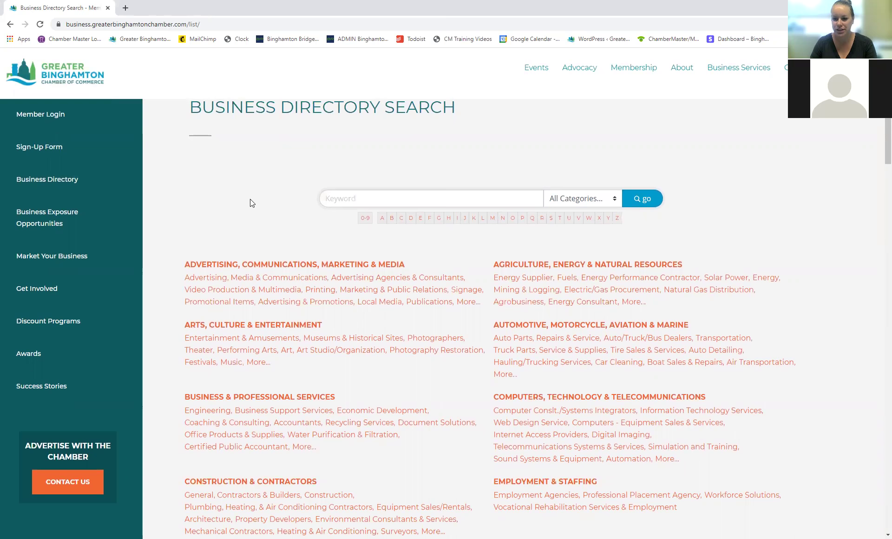
{"action": "scroll", "coordinate": [280, 197], "scroll_direction": "down", "scroll_amount": 1}
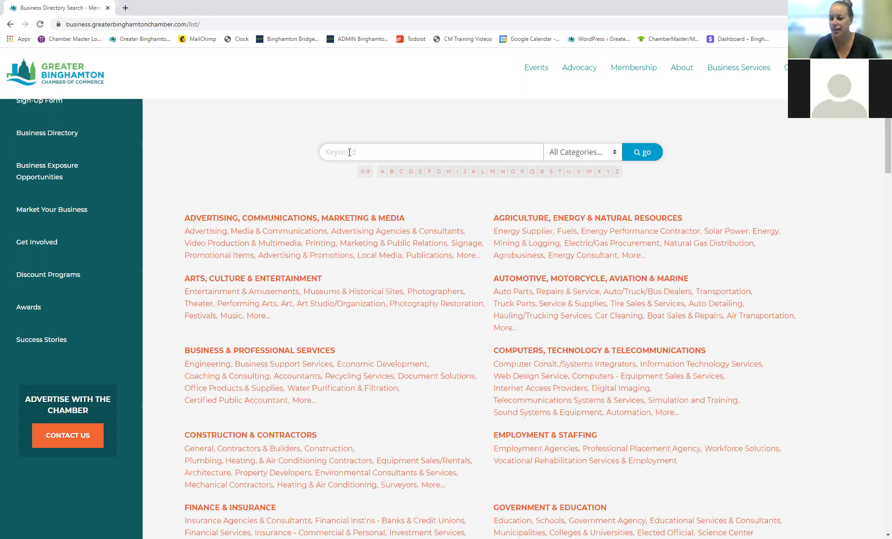
{"action": "scroll", "coordinate": [349, 152], "scroll_direction": "up", "scroll_amount": 3}
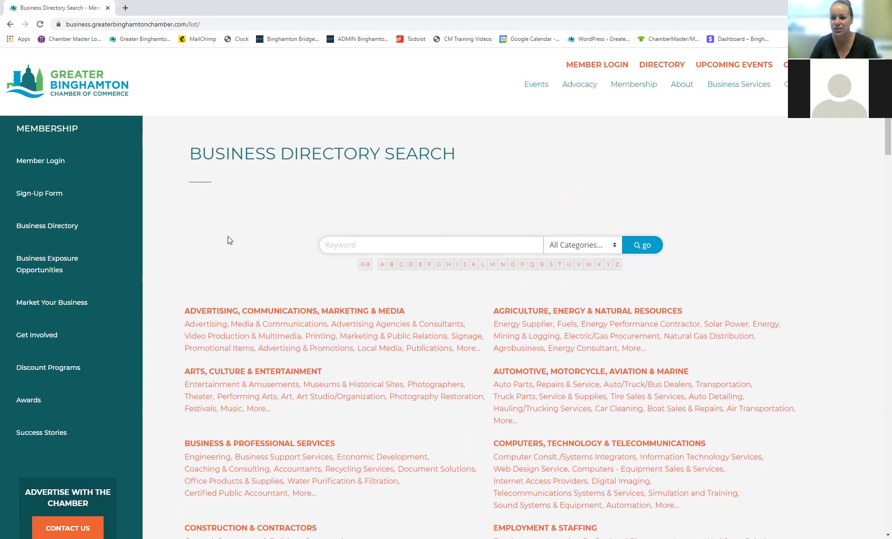
Step: Search the directory for 'greater binghamton' and view the Greater Binghamton Chamber of Commerce profile
{"action": "left_click", "coordinate": [350, 249]}
{"action": "type", "text": "g"}
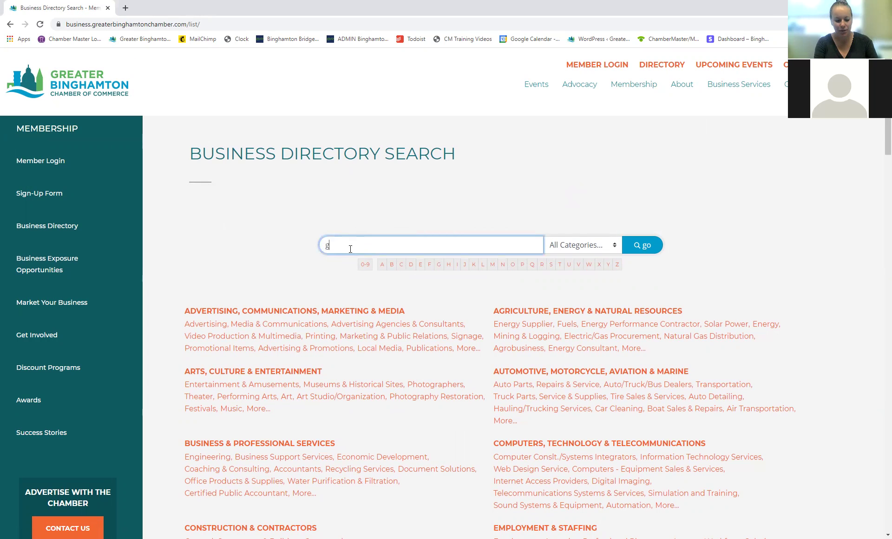
{"action": "type", "text": "reater binghamton"}
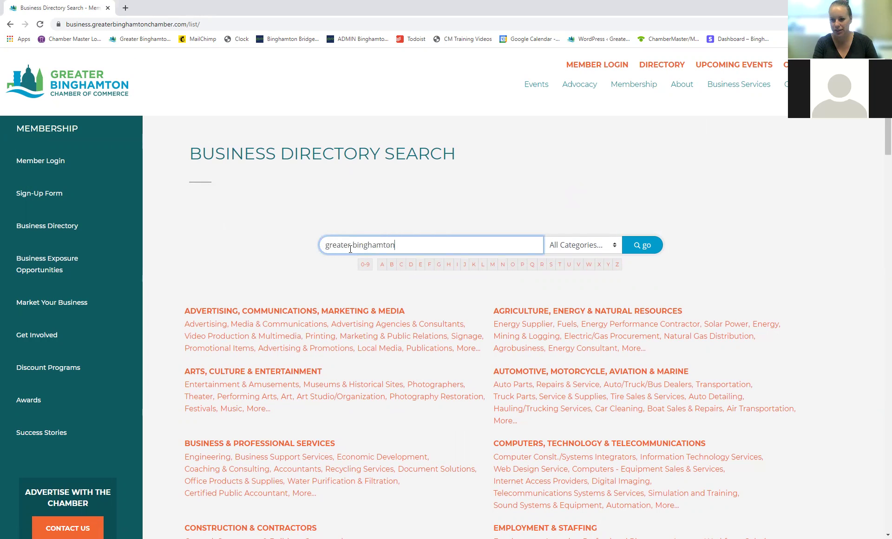
{"action": "left_click", "coordinate": [398, 292]}
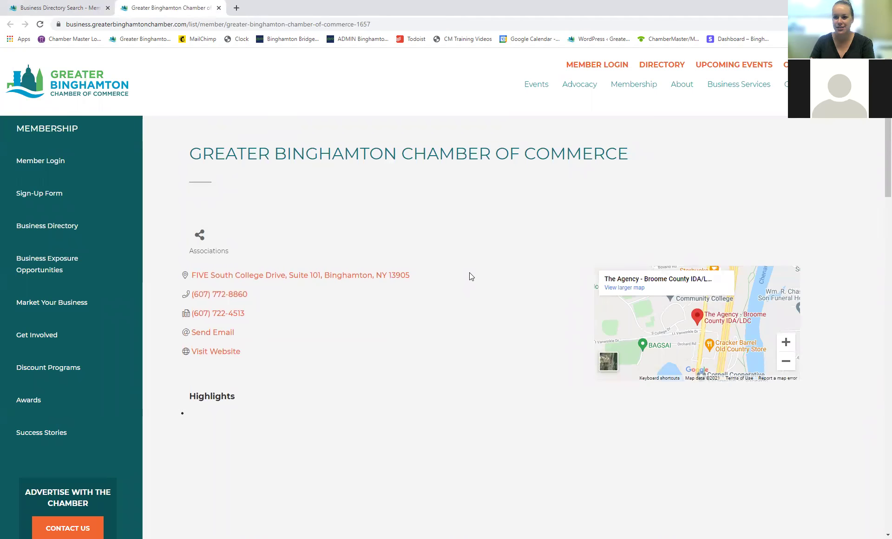
{"action": "scroll", "coordinate": [470, 279], "scroll_direction": "down", "scroll_amount": 1}
{"action": "scroll", "coordinate": [469, 278], "scroll_direction": "up", "scroll_amount": 1}
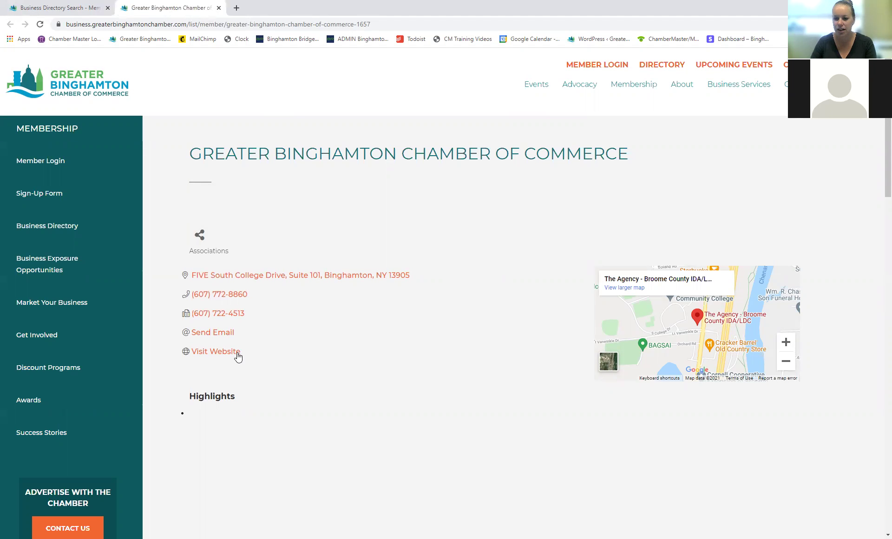
{"action": "scroll", "coordinate": [479, 338], "scroll_direction": "down", "scroll_amount": 2}
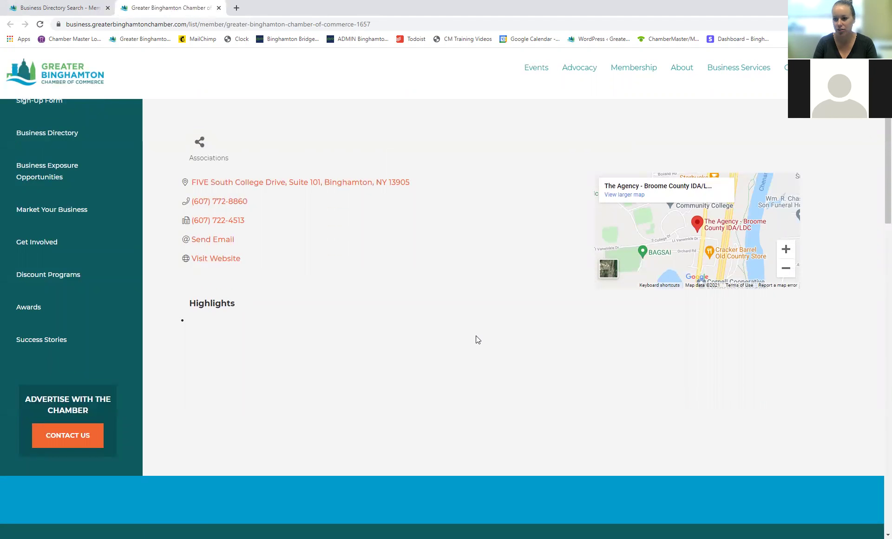
{"action": "scroll", "coordinate": [462, 323], "scroll_direction": "up", "scroll_amount": 2}
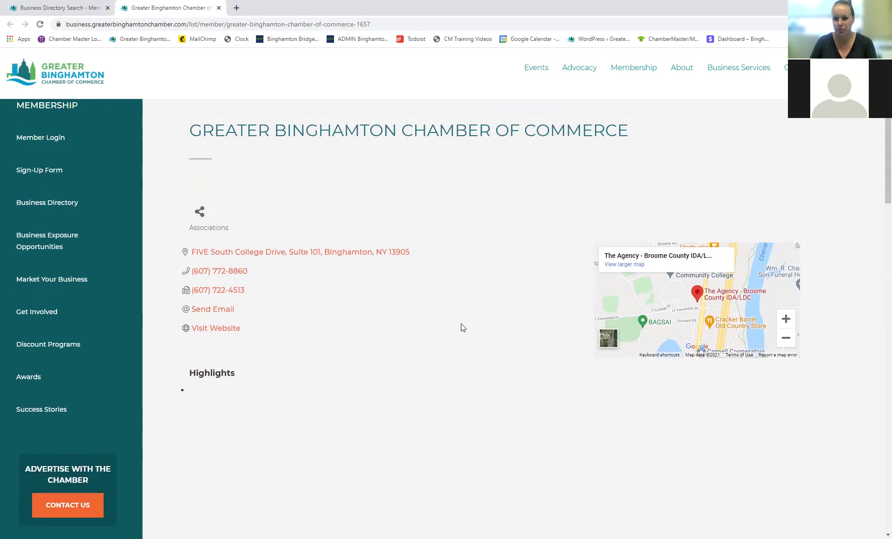
{"action": "scroll", "coordinate": [463, 323], "scroll_direction": "down", "scroll_amount": 1}
{"action": "scroll", "coordinate": [462, 324], "scroll_direction": "up", "scroll_amount": 1}
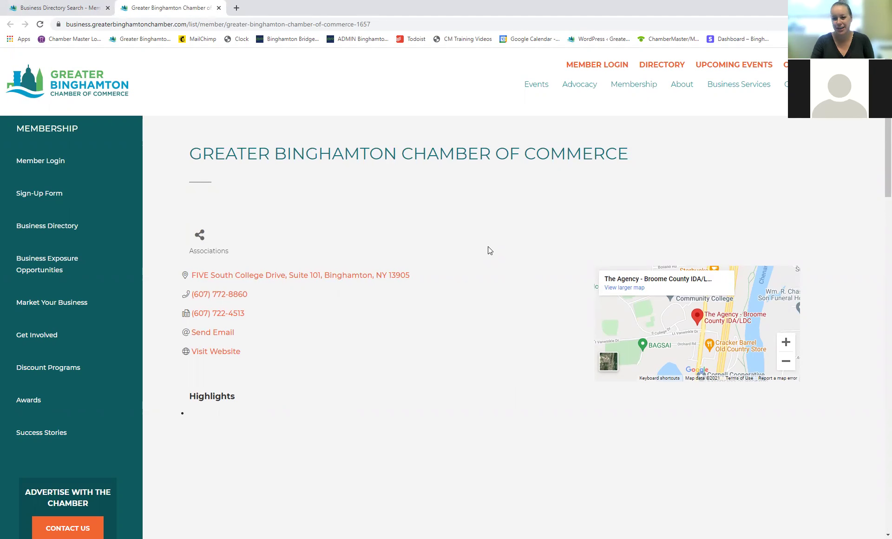
Step: Search '50 front' and browse the 50 Front Luxury Apartments profile down to its photo gallery
{"action": "left_click", "coordinate": [219, 7]}
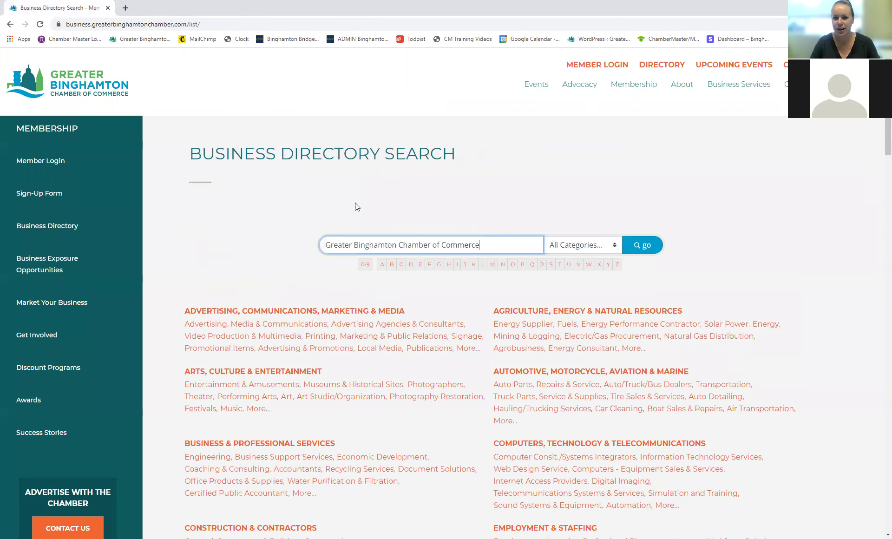
{"action": "type", "text": "50 ff"}
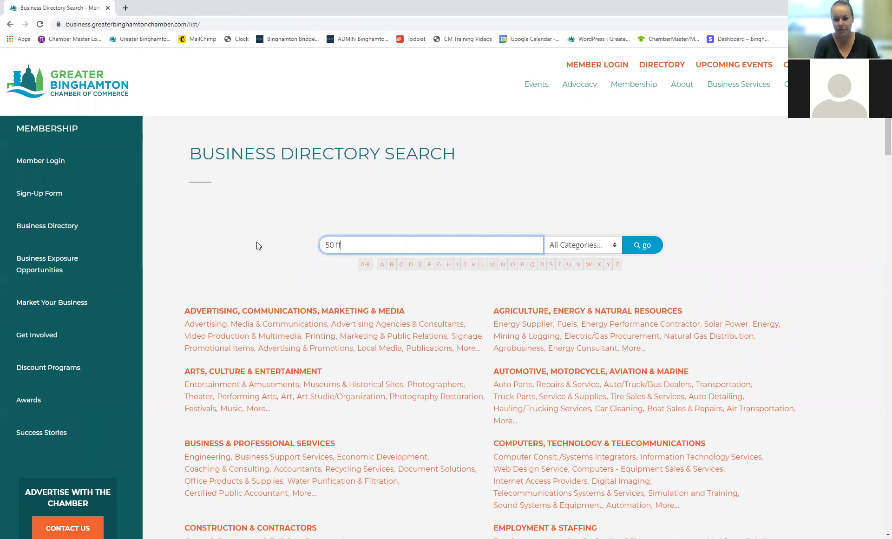
{"action": "key", "text": "BackSpace"}
{"action": "type", "text": "ront"}
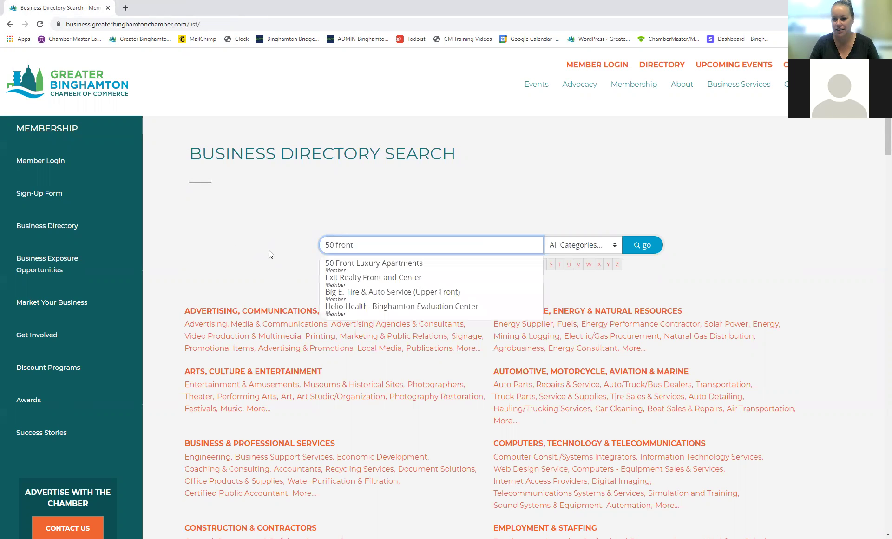
{"action": "left_click", "coordinate": [374, 261]}
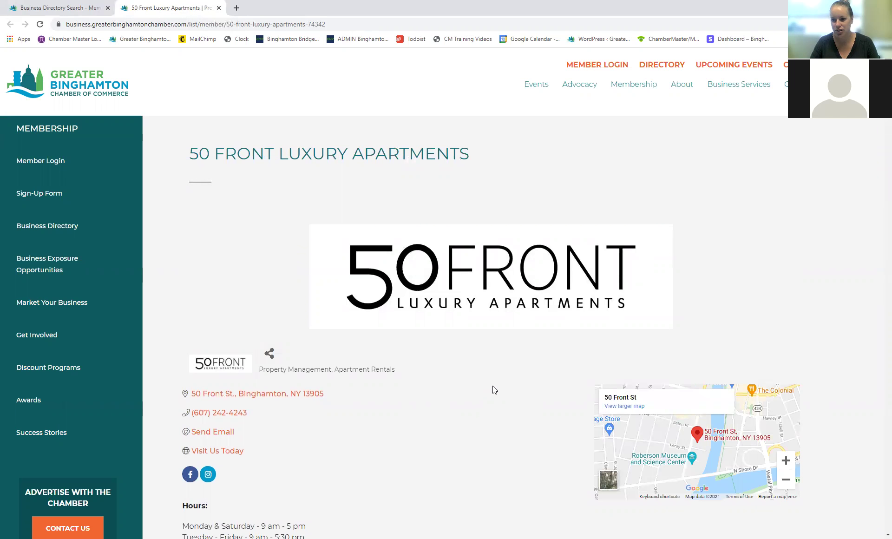
{"action": "scroll", "coordinate": [493, 385], "scroll_direction": "down", "scroll_amount": 1}
{"action": "scroll", "coordinate": [493, 339], "scroll_direction": "down", "scroll_amount": 1}
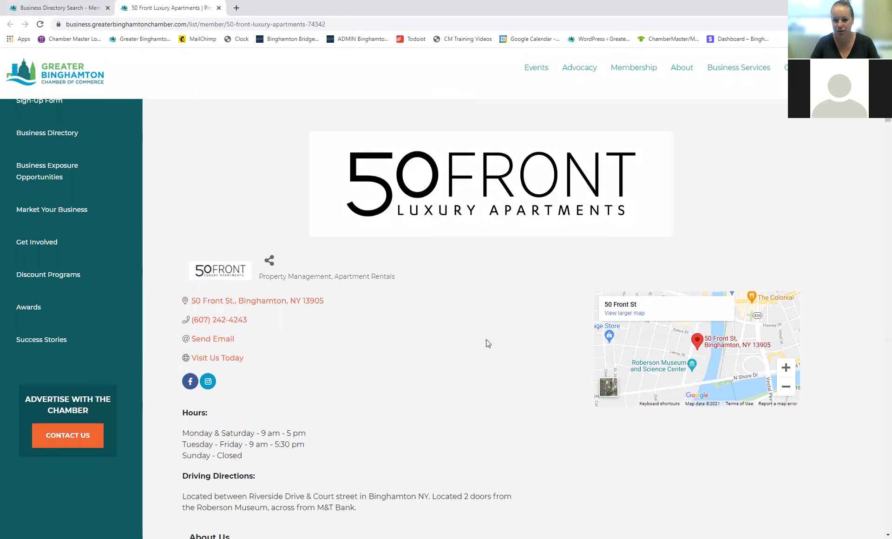
{"action": "scroll", "coordinate": [288, 353], "scroll_direction": "down", "scroll_amount": 1}
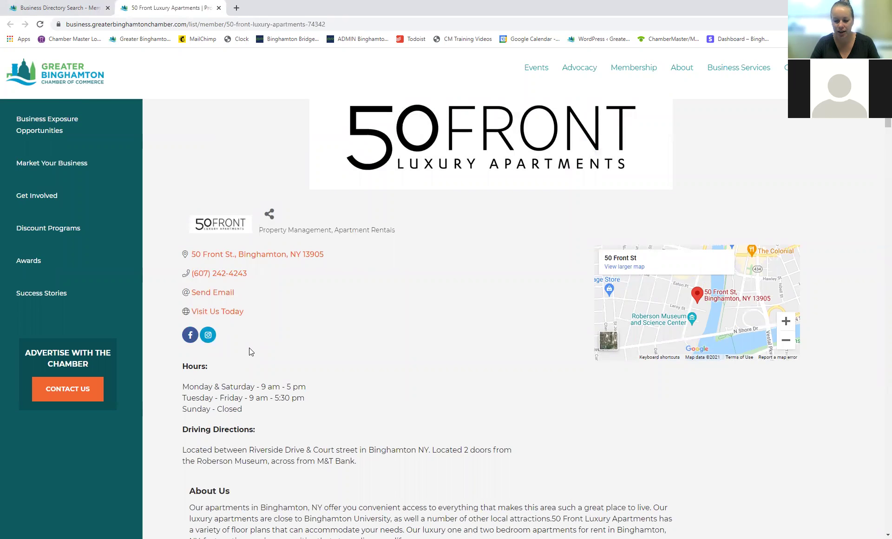
{"action": "scroll", "coordinate": [389, 323], "scroll_direction": "down", "scroll_amount": 2}
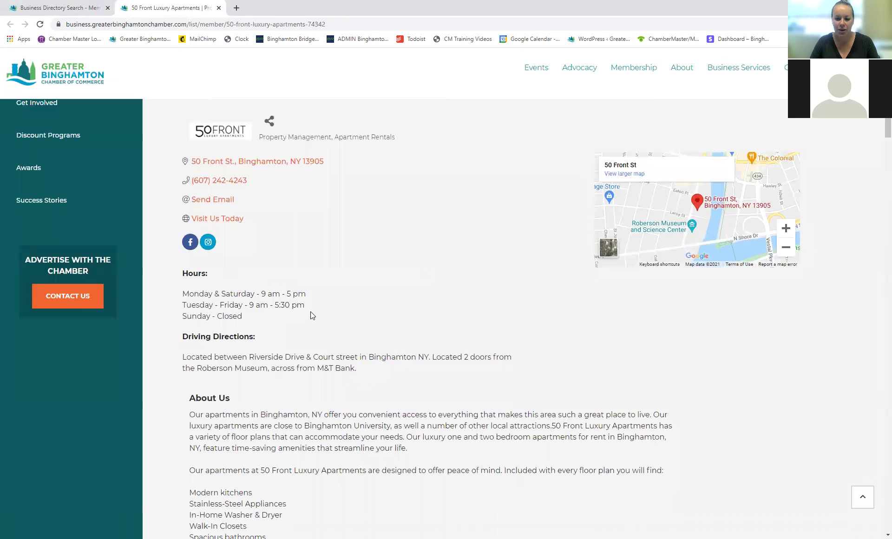
{"action": "scroll", "coordinate": [332, 294], "scroll_direction": "down", "scroll_amount": 2}
{"action": "scroll", "coordinate": [341, 289], "scroll_direction": "down", "scroll_amount": 2}
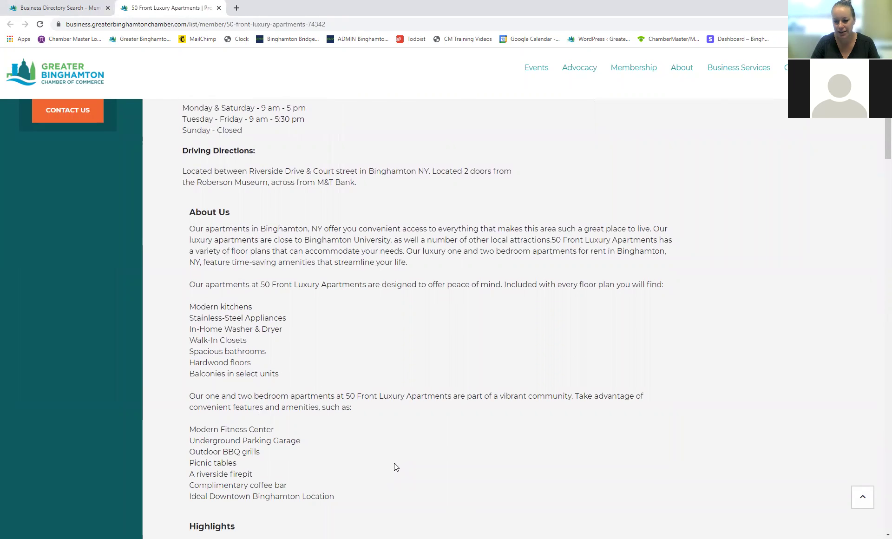
{"action": "scroll", "coordinate": [395, 466], "scroll_direction": "down", "scroll_amount": 1}
{"action": "scroll", "coordinate": [527, 317], "scroll_direction": "down", "scroll_amount": 6}
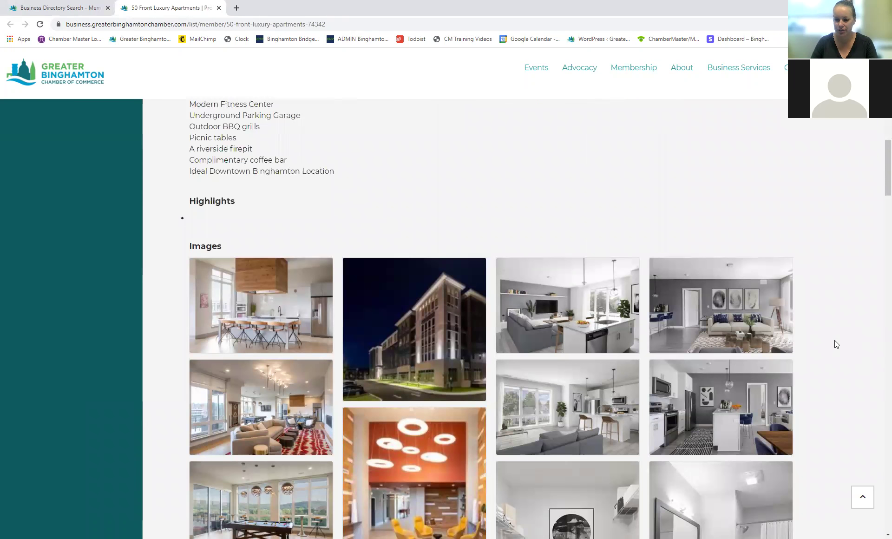
{"action": "scroll", "coordinate": [837, 324], "scroll_direction": "down", "scroll_amount": 3}
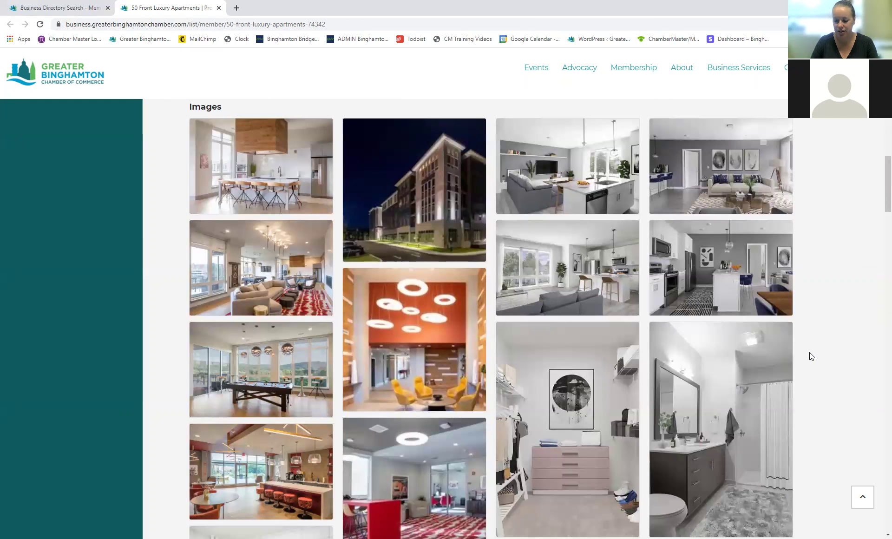
{"action": "scroll", "coordinate": [827, 338], "scroll_direction": "down", "scroll_amount": 12}
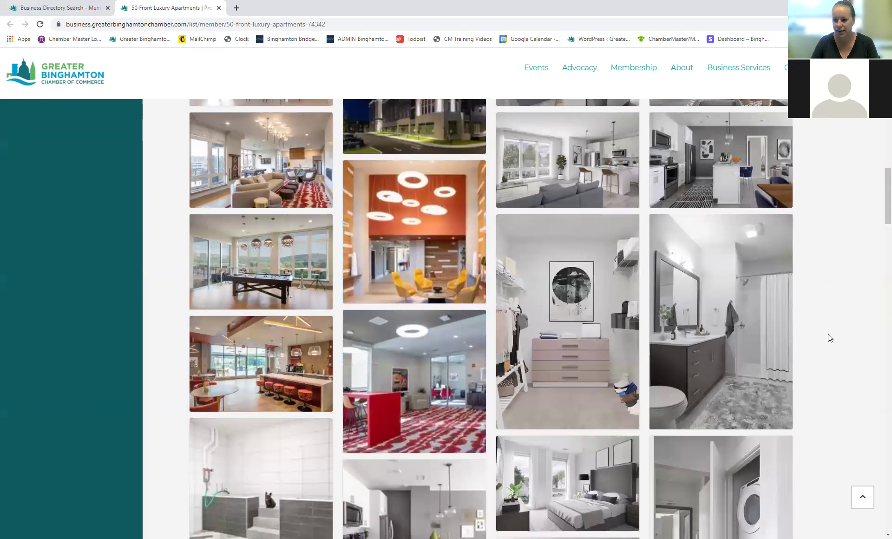
{"action": "scroll", "coordinate": [825, 334], "scroll_direction": "down", "scroll_amount": 5}
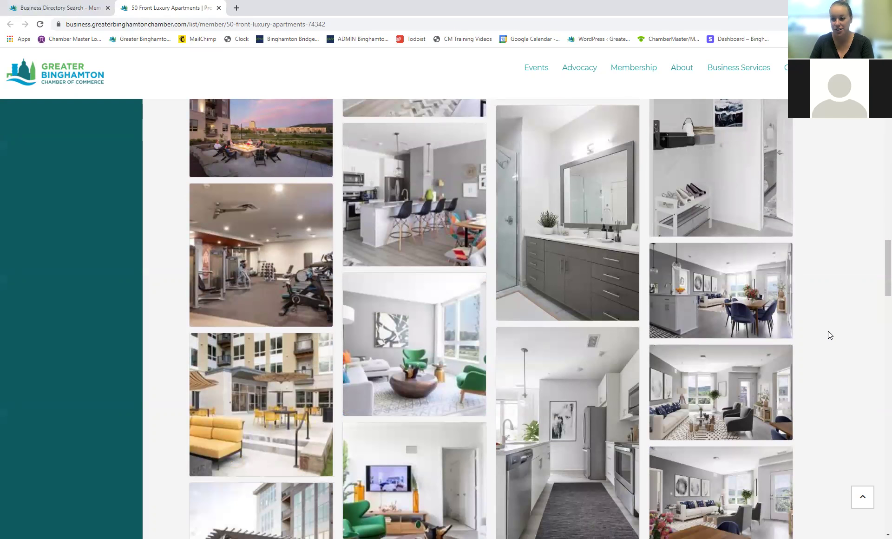
{"action": "scroll", "coordinate": [827, 331], "scroll_direction": "down", "scroll_amount": 8}
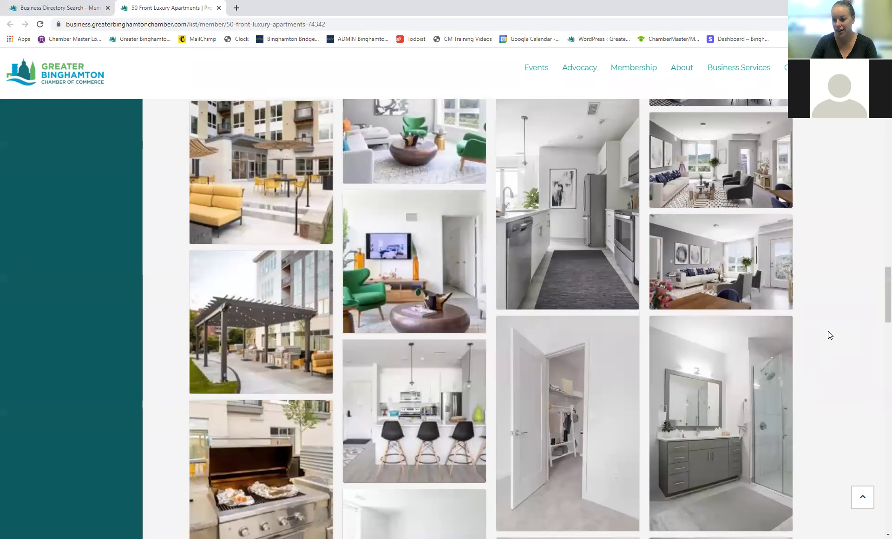
{"action": "scroll", "coordinate": [827, 334], "scroll_direction": "down", "scroll_amount": 10}
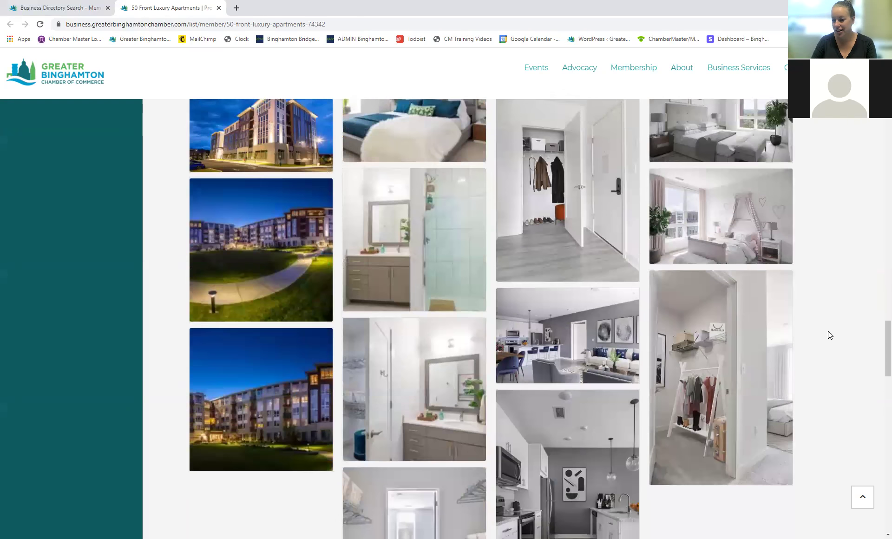
{"action": "scroll", "coordinate": [830, 334], "scroll_direction": "up", "scroll_amount": 10}
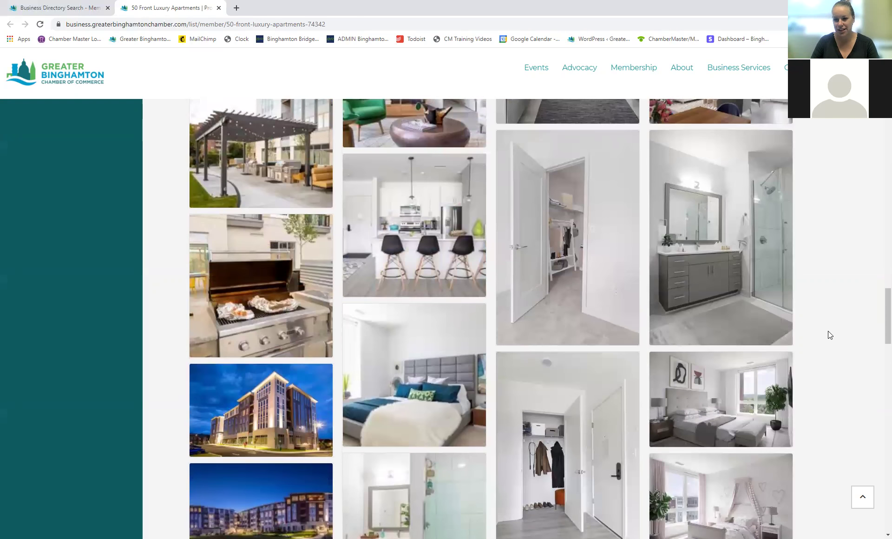
{"action": "scroll", "coordinate": [830, 334], "scroll_direction": "up", "scroll_amount": 18}
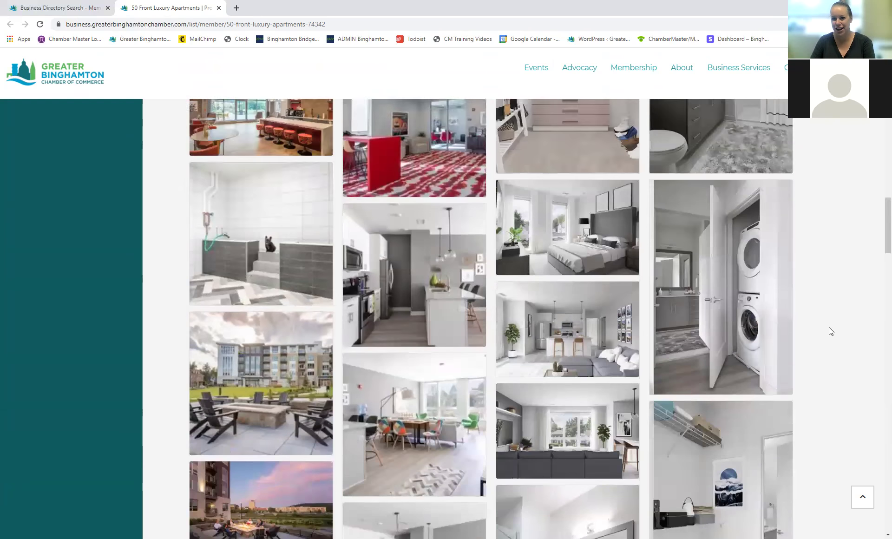
{"action": "scroll", "coordinate": [831, 342], "scroll_direction": "up", "scroll_amount": 10}
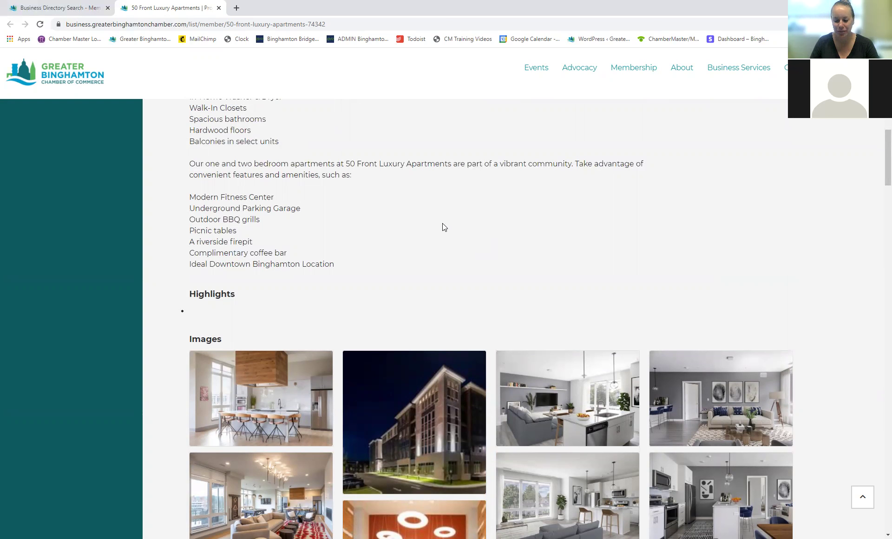
{"action": "scroll", "coordinate": [533, 279], "scroll_direction": "down", "scroll_amount": 2}
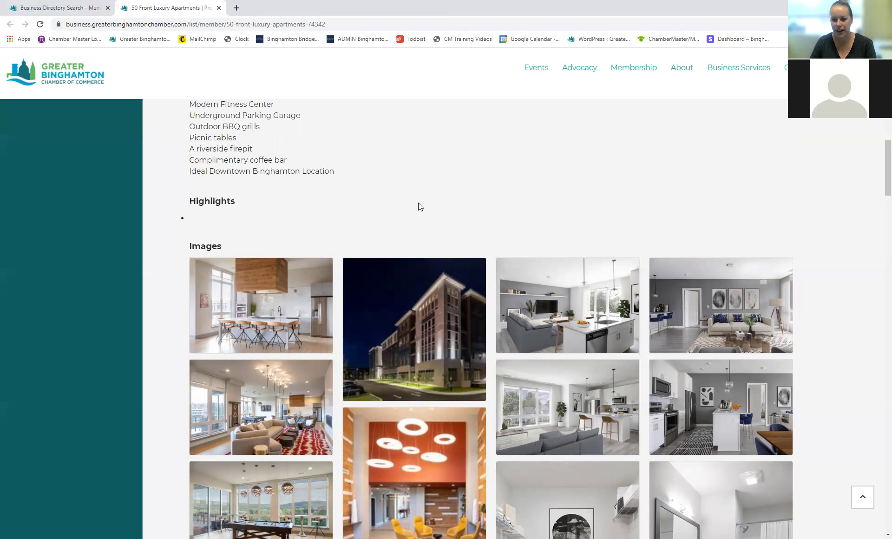
{"action": "scroll", "coordinate": [420, 202], "scroll_direction": "up", "scroll_amount": 10}
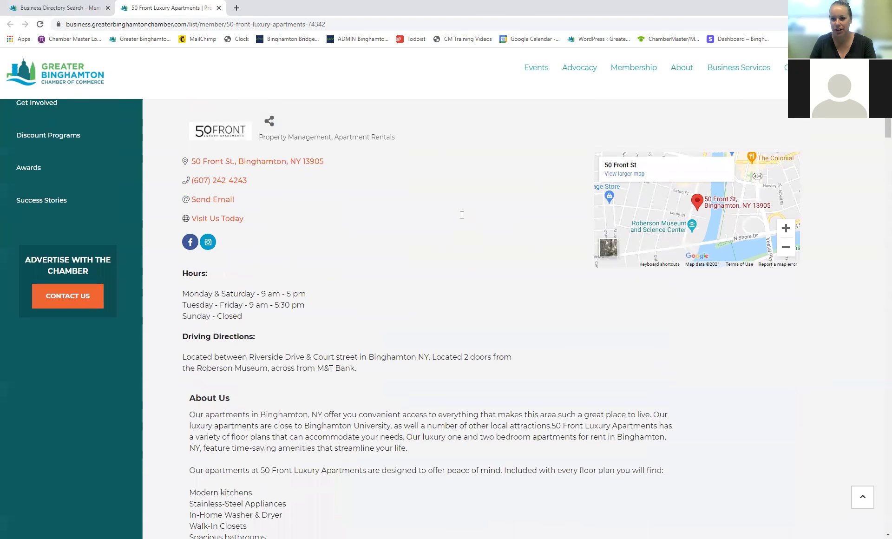
{"action": "scroll", "coordinate": [461, 215], "scroll_direction": "up", "scroll_amount": 5}
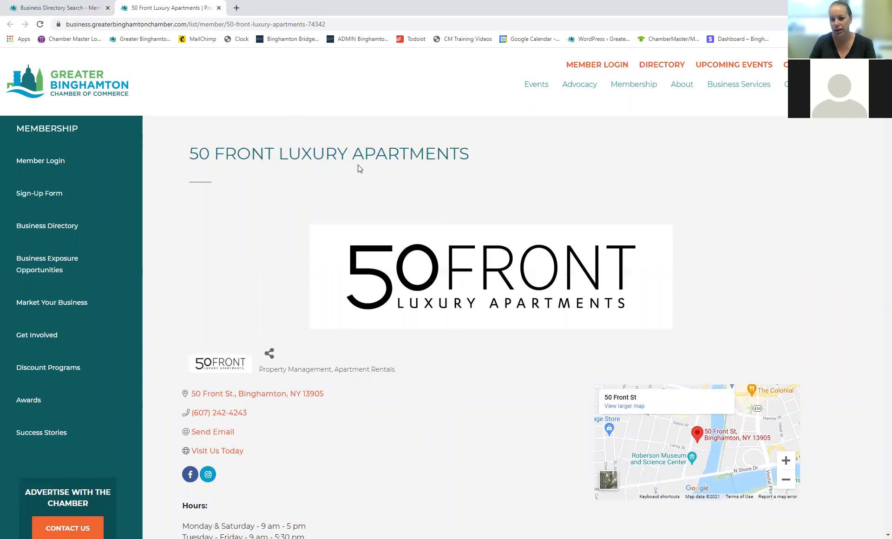
Step: Sign in to the member portal with the chamber's account e-mail and password
{"action": "left_click", "coordinate": [219, 8]}
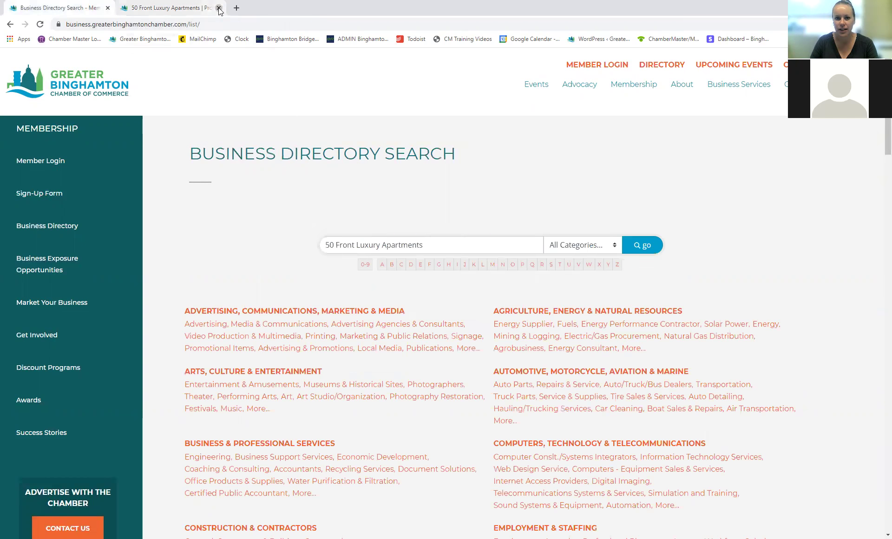
{"action": "left_click", "coordinate": [587, 65]}
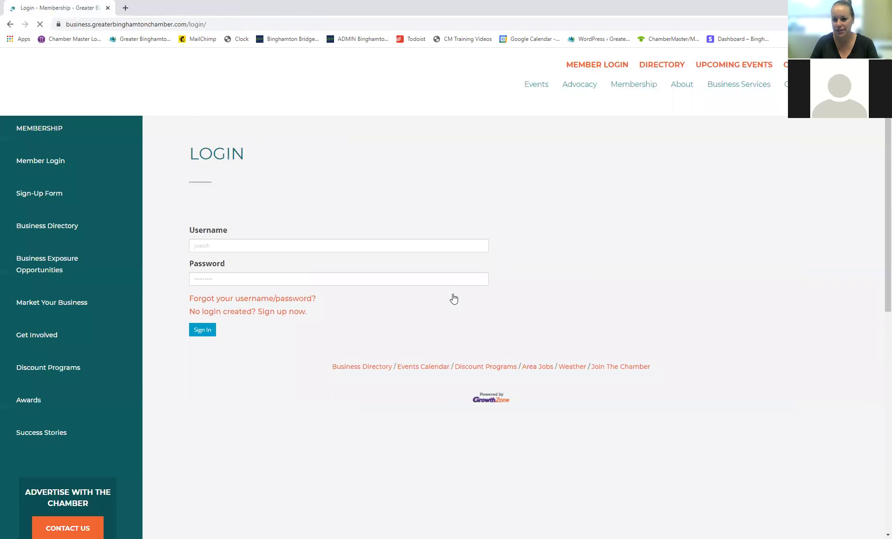
{"action": "left_click", "coordinate": [315, 248]}
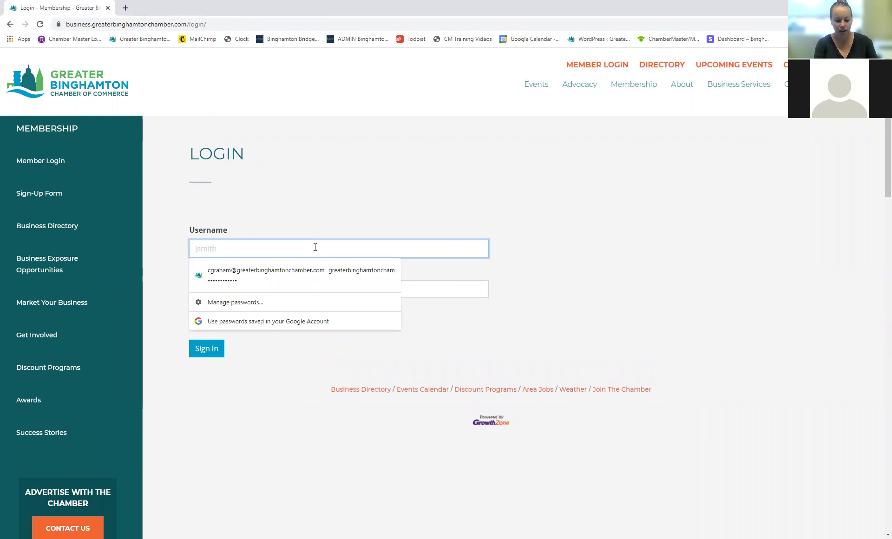
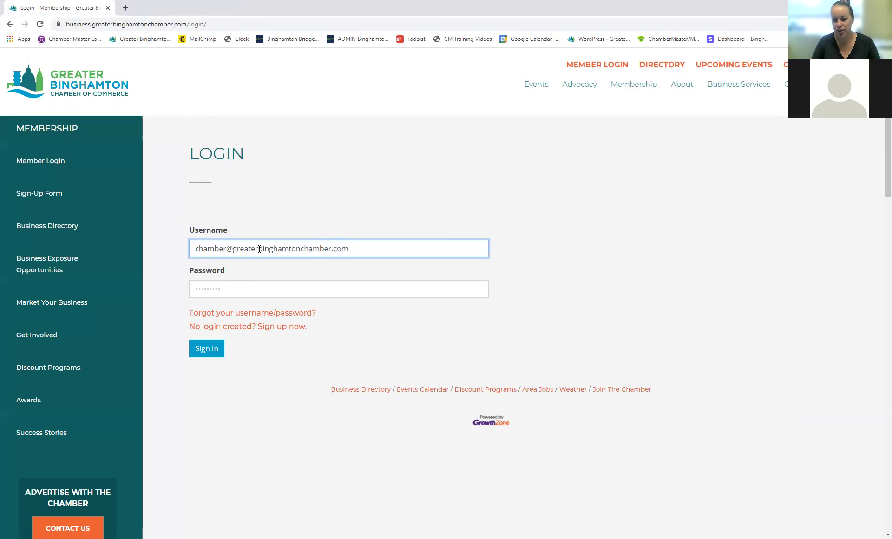
{"action": "left_click", "coordinate": [236, 290]}
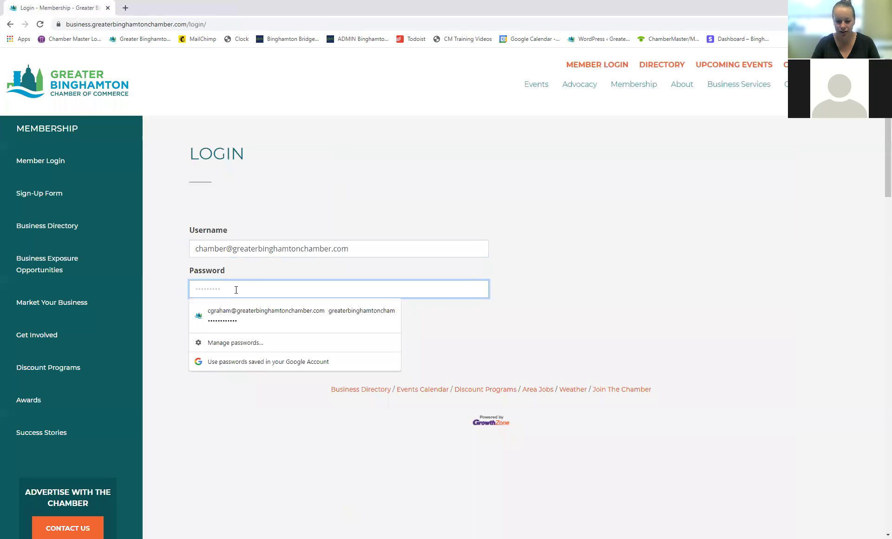
{"action": "type", "text": "••••••••••"}
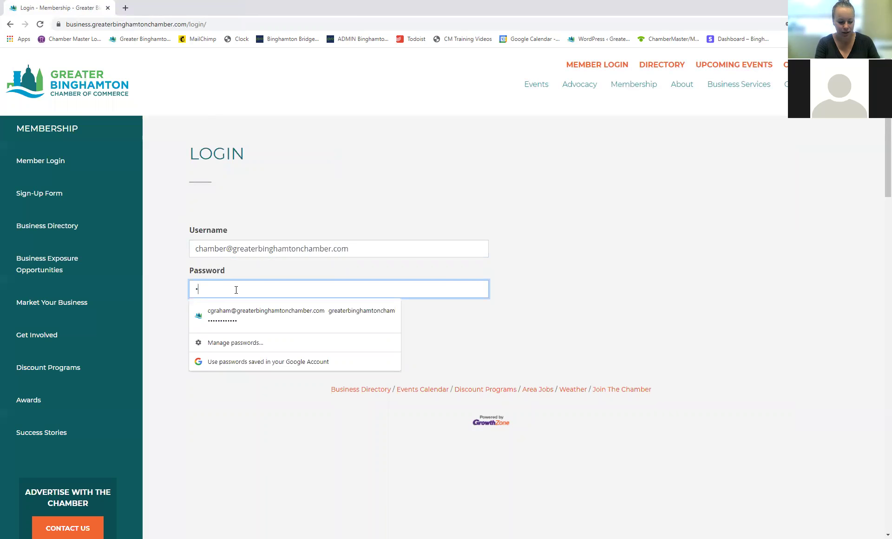
{"action": "left_click", "coordinate": [583, 328]}
{"action": "left_click", "coordinate": [213, 355]}
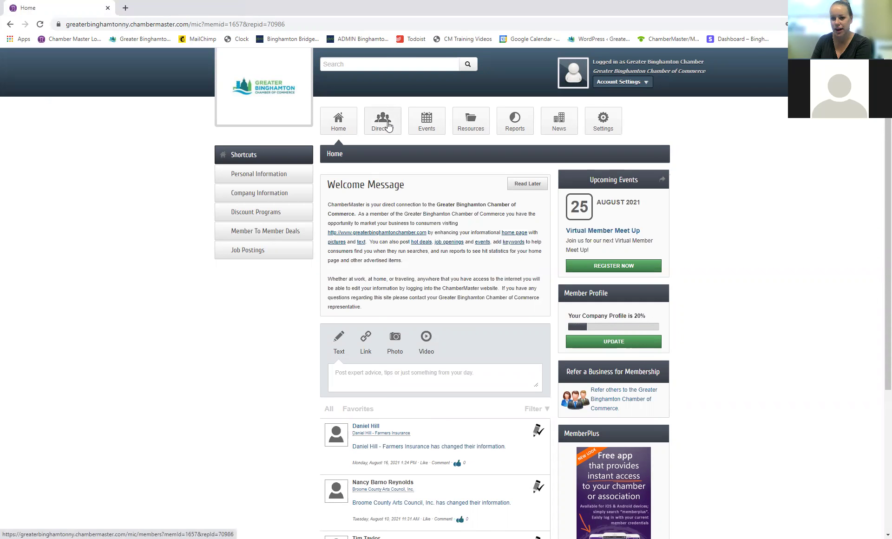
Step: Filter the member directory to the Accountants category and review its 11 businesses
{"action": "left_click", "coordinate": [388, 125]}
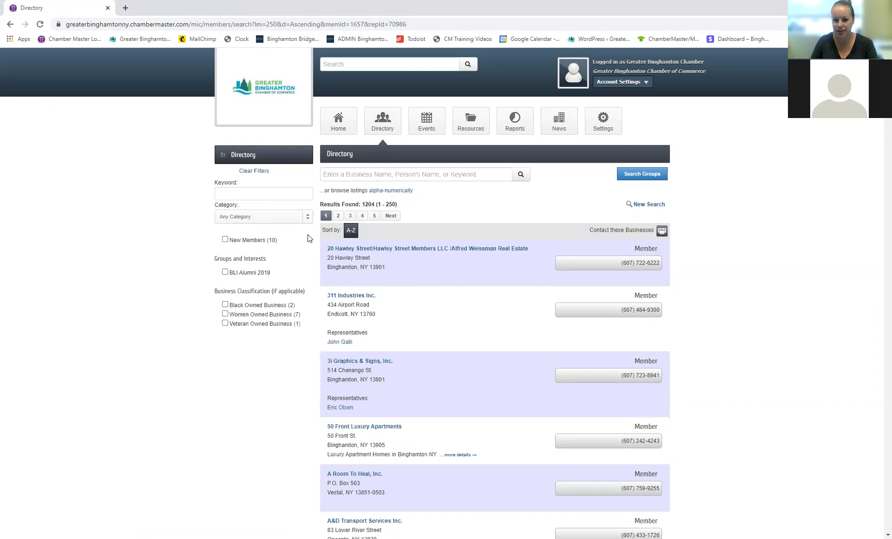
{"action": "left_click", "coordinate": [237, 219]}
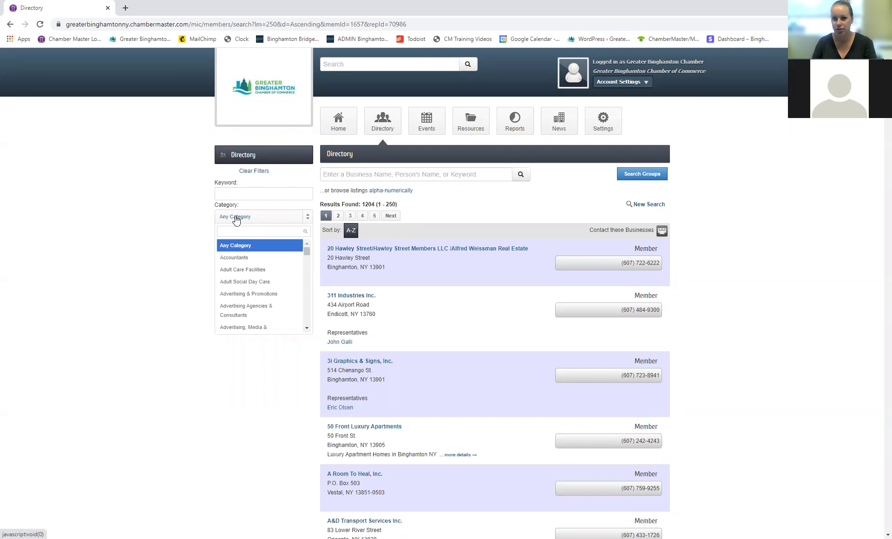
{"action": "left_click", "coordinate": [264, 258]}
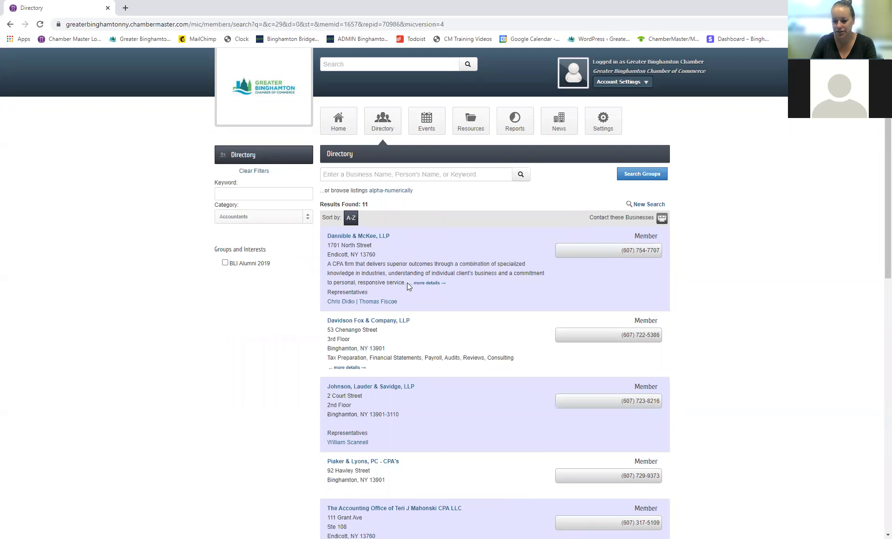
{"action": "scroll", "coordinate": [407, 285], "scroll_direction": "down", "scroll_amount": 4}
{"action": "scroll", "coordinate": [452, 271], "scroll_direction": "down", "scroll_amount": 8}
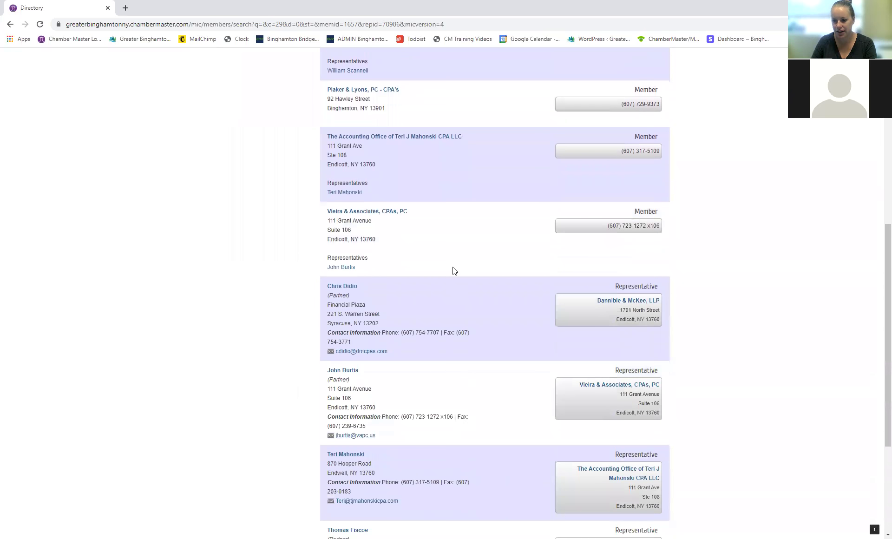
{"action": "scroll", "coordinate": [455, 390], "scroll_direction": "up", "scroll_amount": 12}
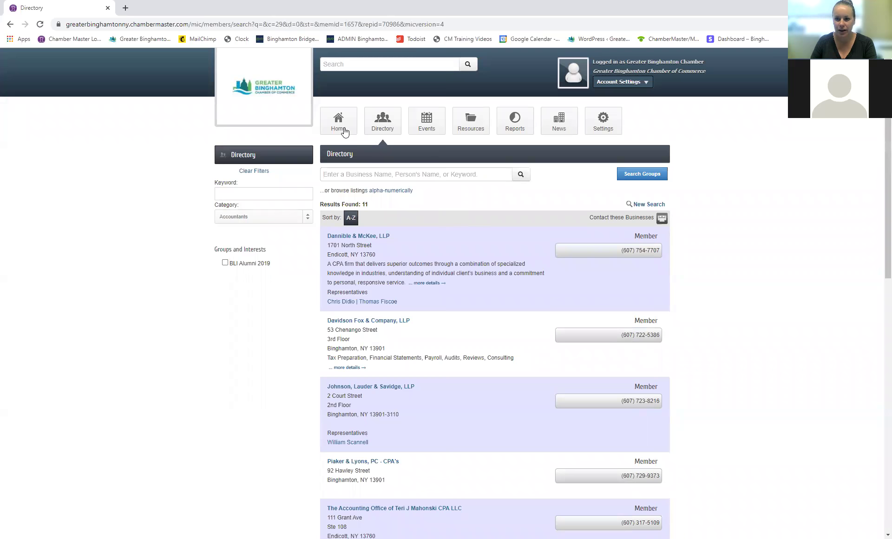
{"action": "left_click", "coordinate": [432, 124]}
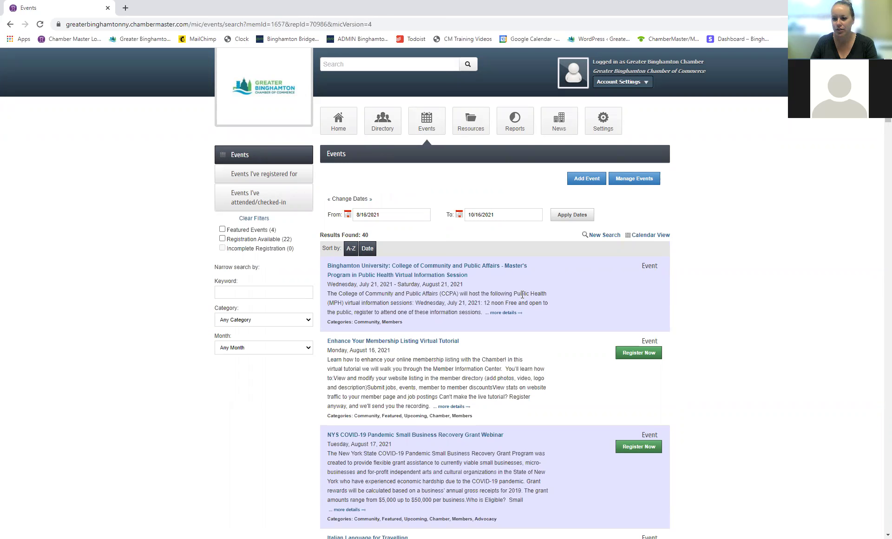
Step: Filter the upcoming events to the Chamber category and scroll through the 22 results
{"action": "scroll", "coordinate": [540, 280], "scroll_direction": "down", "scroll_amount": 2}
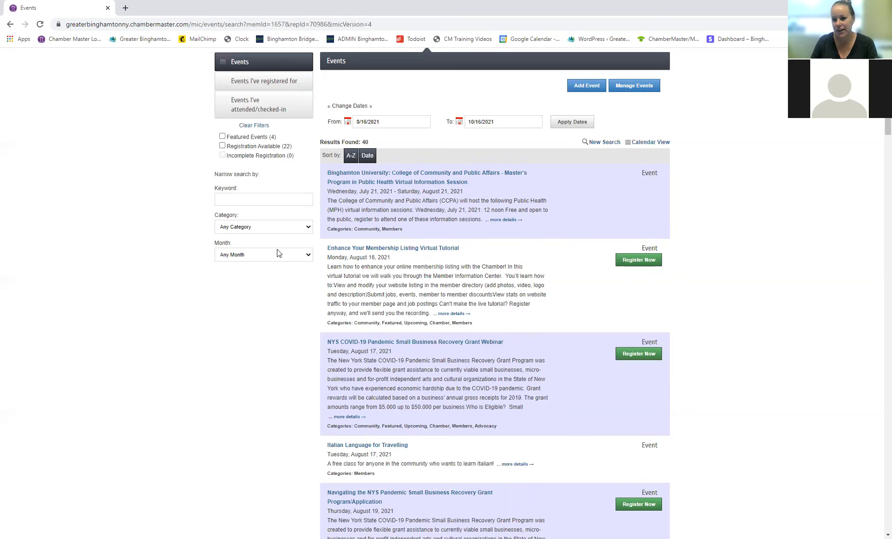
{"action": "scroll", "coordinate": [288, 241], "scroll_direction": "up", "scroll_amount": 1}
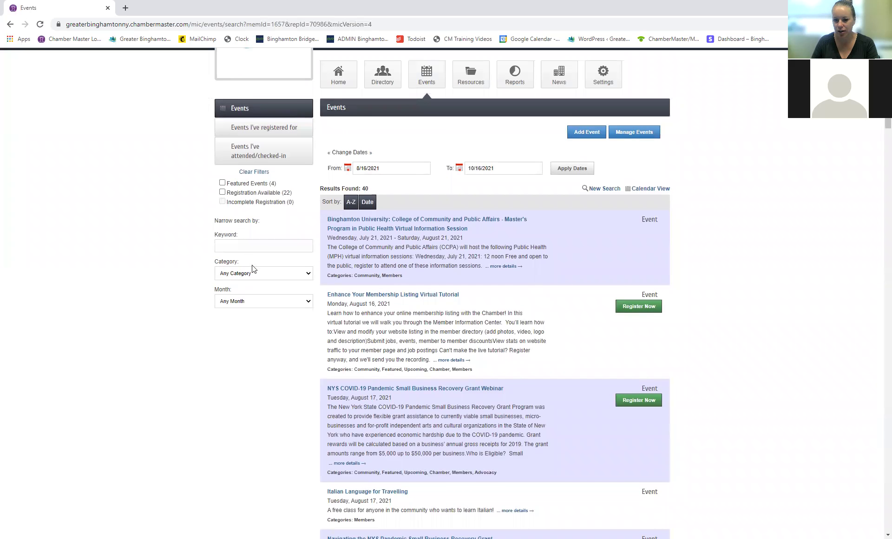
{"action": "left_click", "coordinate": [228, 275]}
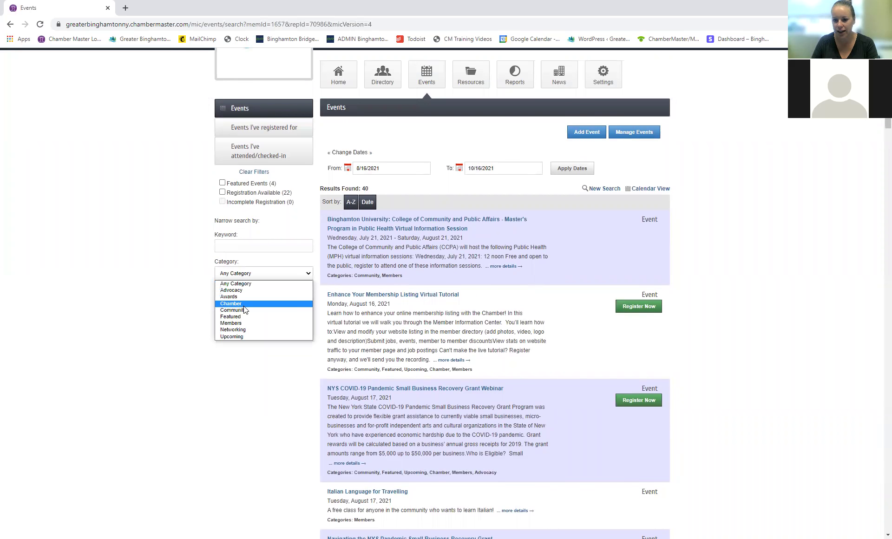
{"action": "left_click", "coordinate": [244, 303]}
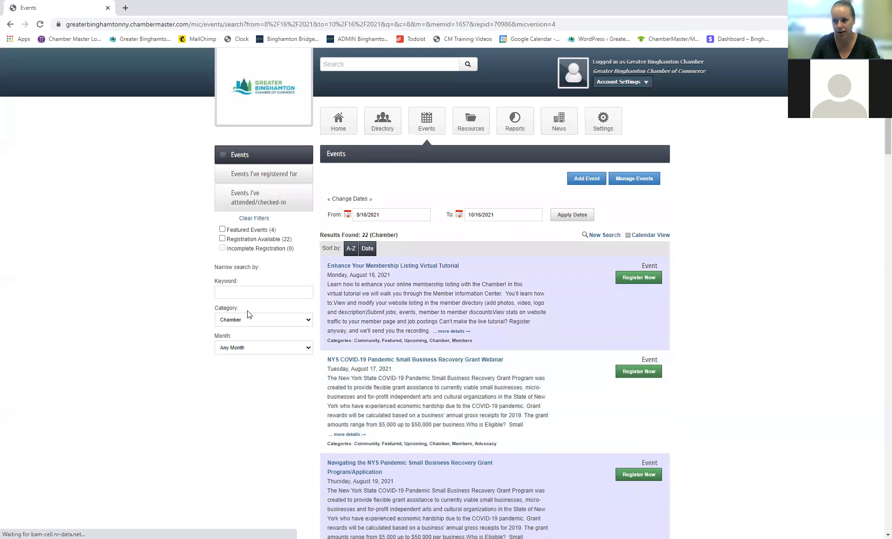
{"action": "scroll", "coordinate": [680, 311], "scroll_direction": "down", "scroll_amount": 3}
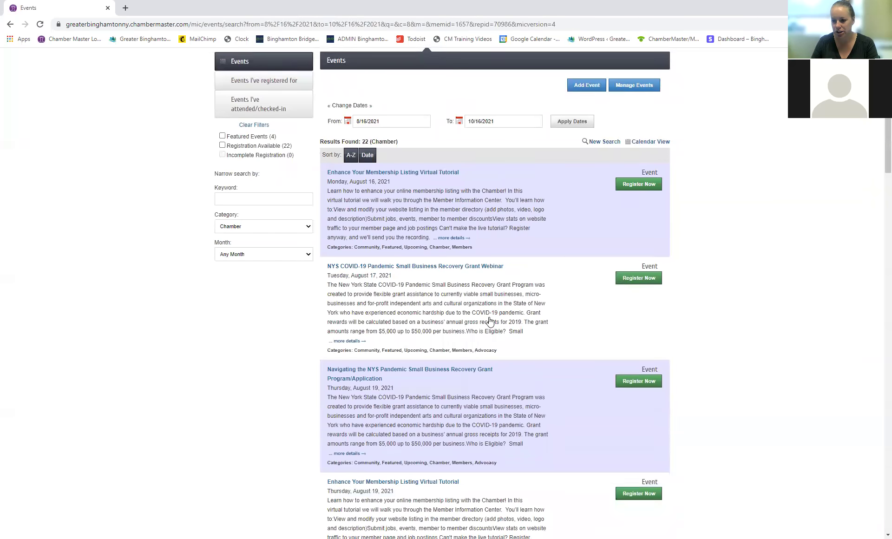
{"action": "scroll", "coordinate": [720, 377], "scroll_direction": "down", "scroll_amount": 1}
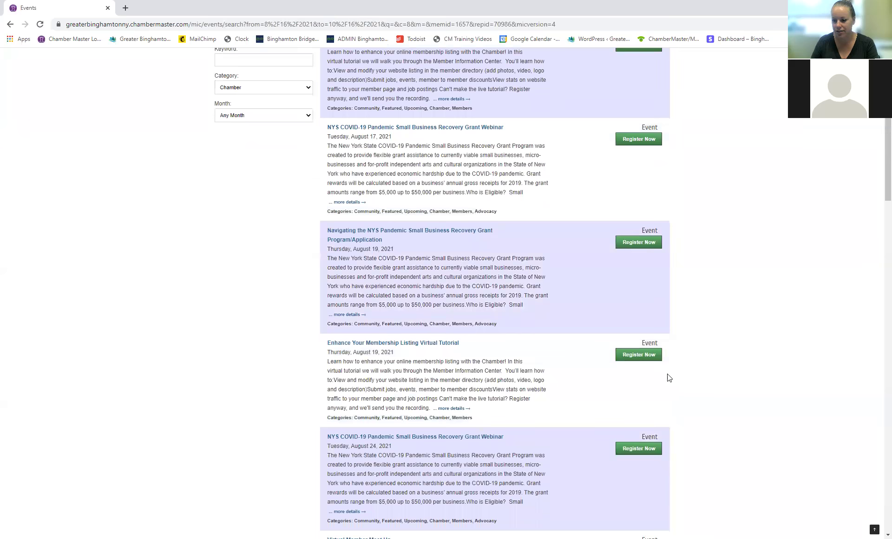
{"action": "scroll", "coordinate": [534, 392], "scroll_direction": "down", "scroll_amount": 1}
{"action": "scroll", "coordinate": [559, 398], "scroll_direction": "down", "scroll_amount": 4}
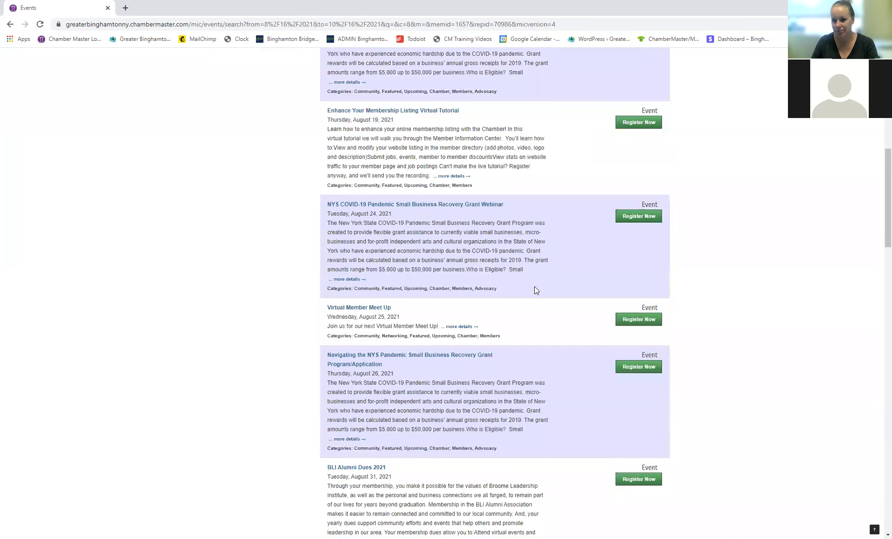
{"action": "scroll", "coordinate": [534, 290], "scroll_direction": "up", "scroll_amount": 9}
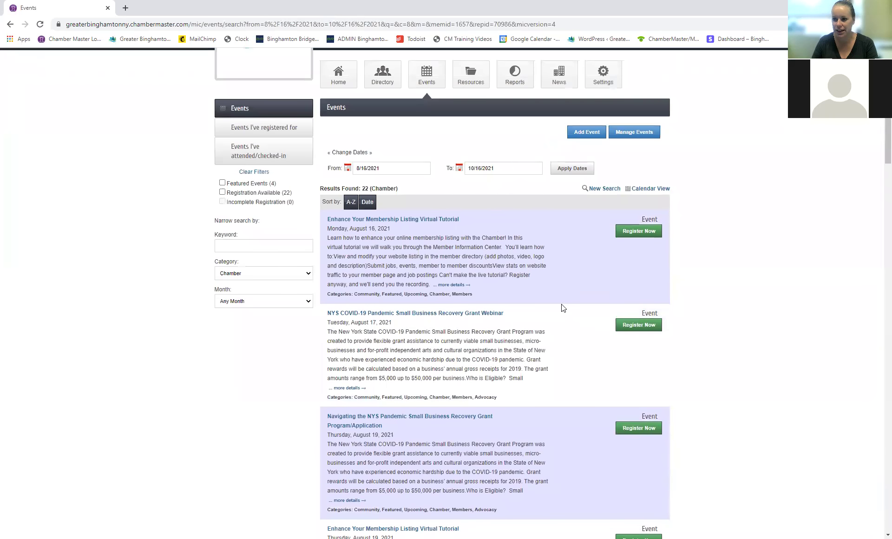
{"action": "scroll", "coordinate": [557, 301], "scroll_direction": "up", "scroll_amount": 1}
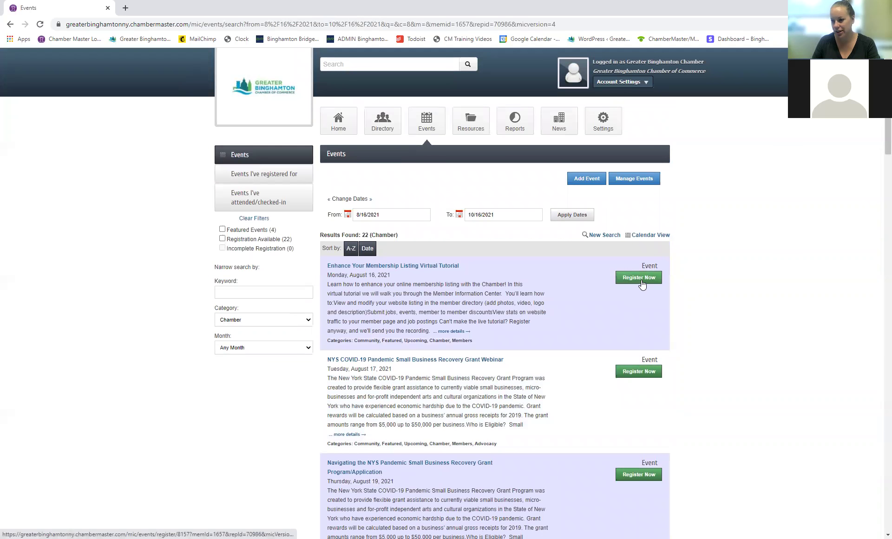
{"action": "left_click", "coordinate": [339, 125]}
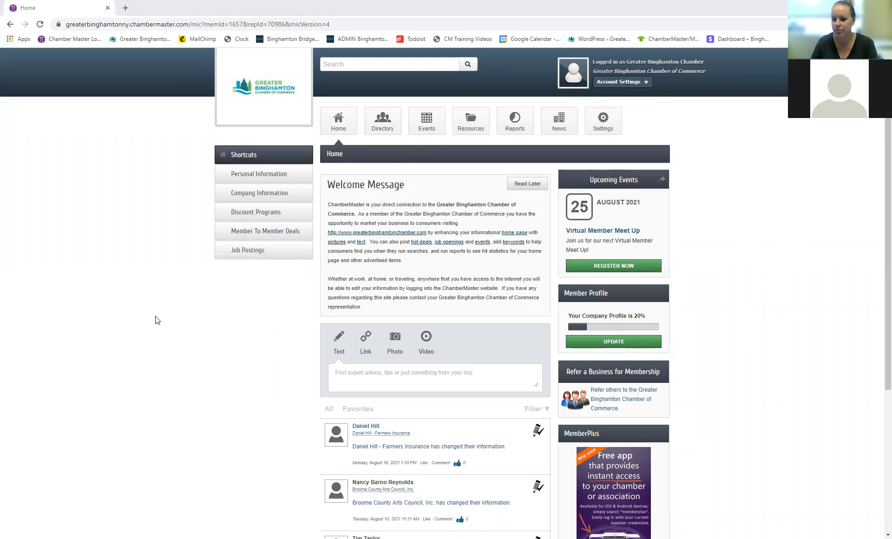
Step: Open My Profile through the Personal Information shortcut on the member home page
{"action": "left_click", "coordinate": [380, 130]}
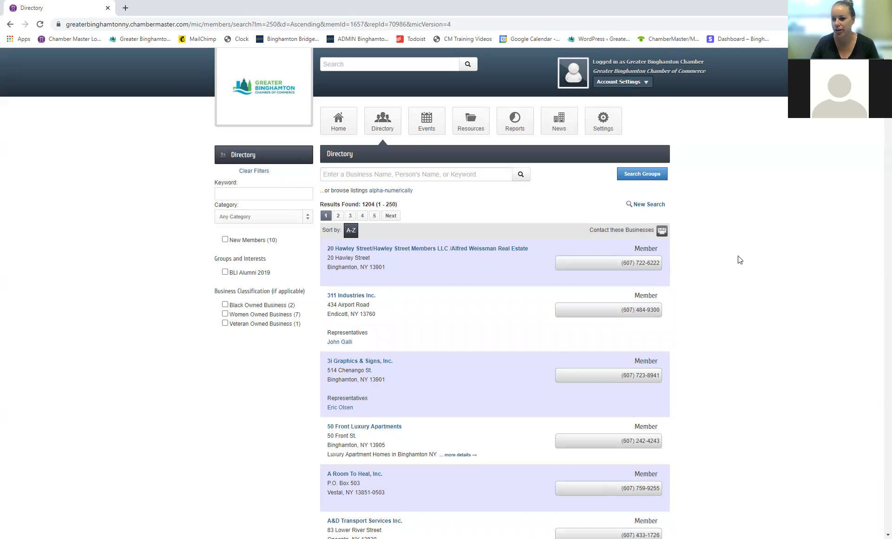
{"action": "left_click", "coordinate": [344, 127]}
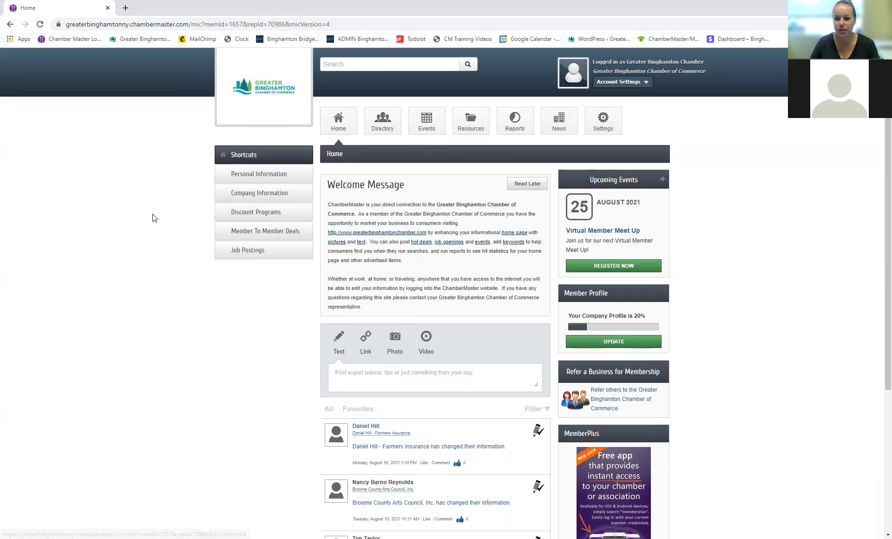
{"action": "left_click", "coordinate": [256, 178]}
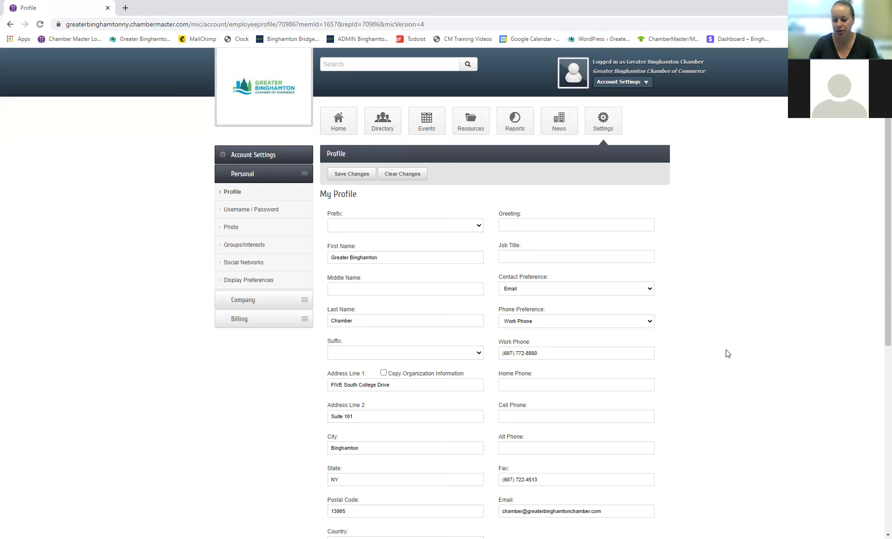
Step: Review the My Profile name, address and phone fields, then open Username / Password settings
{"action": "scroll", "coordinate": [730, 324], "scroll_direction": "down", "scroll_amount": 1}
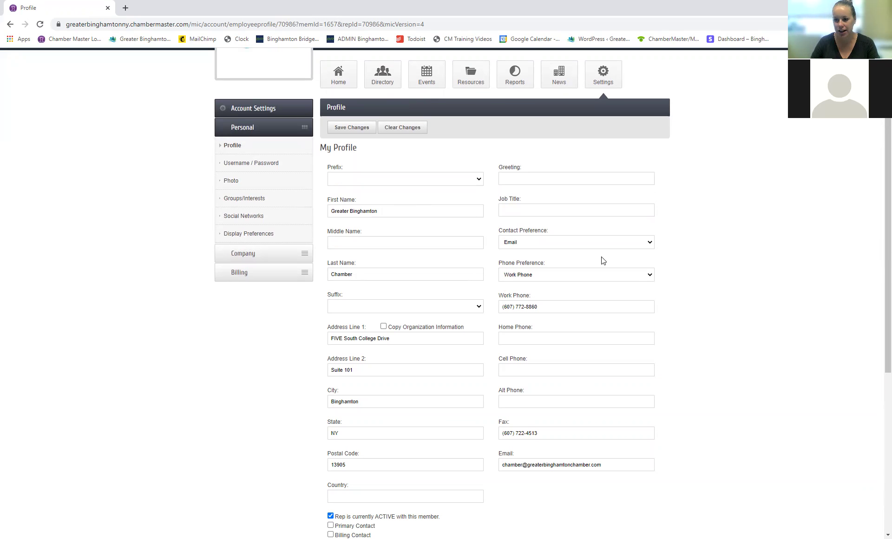
{"action": "scroll", "coordinate": [576, 307], "scroll_direction": "down", "scroll_amount": 1}
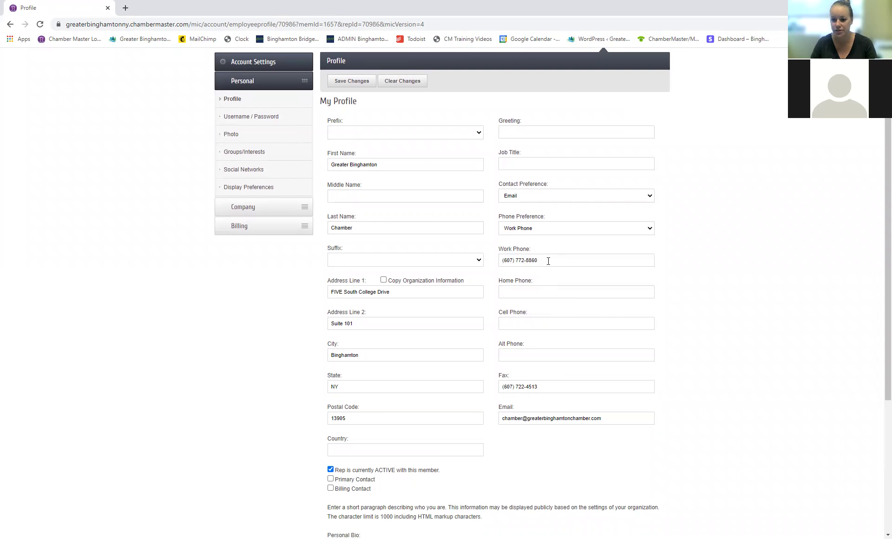
{"action": "scroll", "coordinate": [548, 261], "scroll_direction": "down", "scroll_amount": 1}
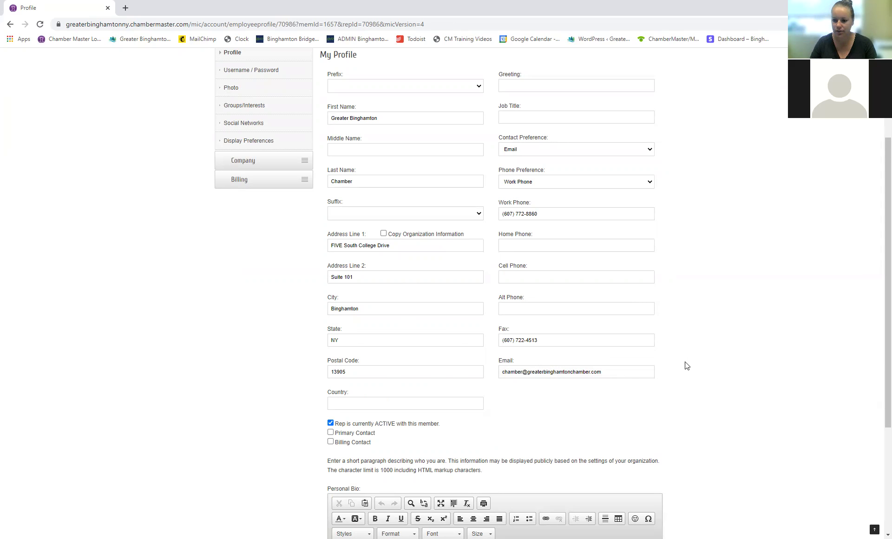
{"action": "scroll", "coordinate": [687, 366], "scroll_direction": "down", "scroll_amount": 4}
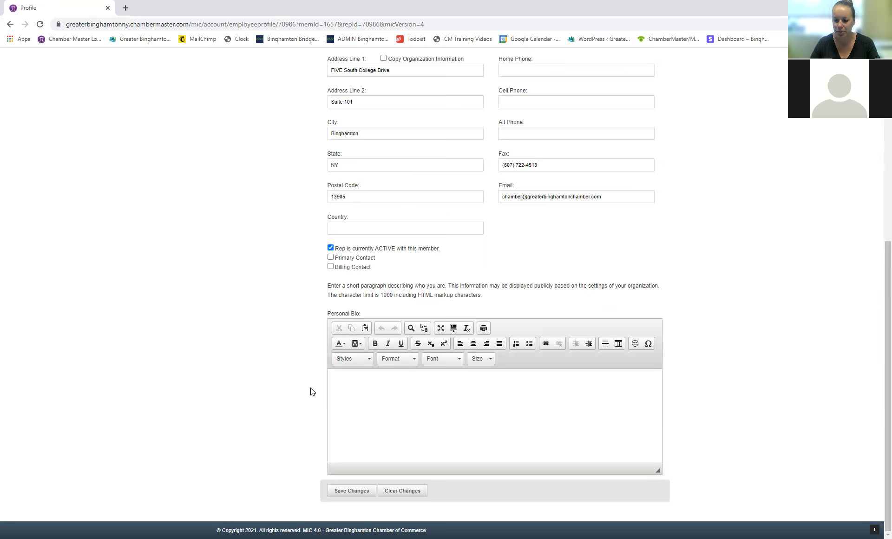
{"action": "scroll", "coordinate": [310, 391], "scroll_direction": "up", "scroll_amount": 7}
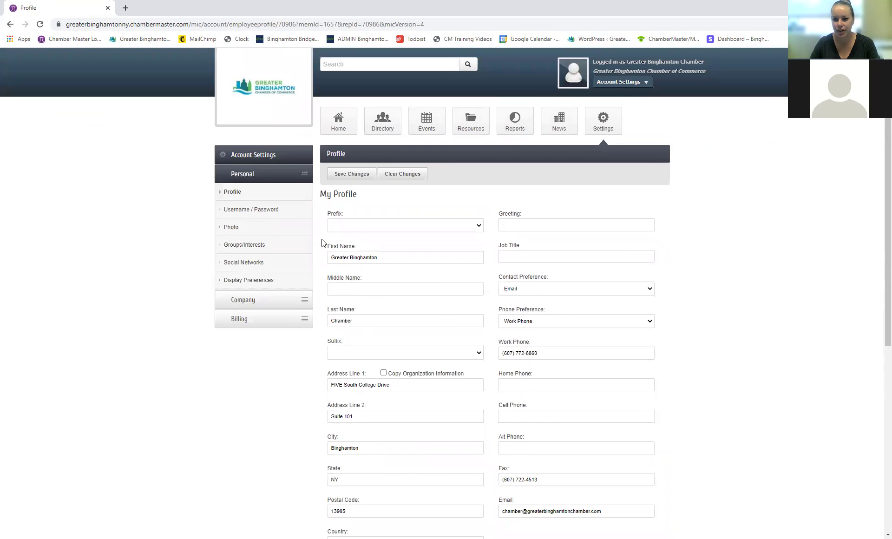
{"action": "left_click", "coordinate": [278, 212]}
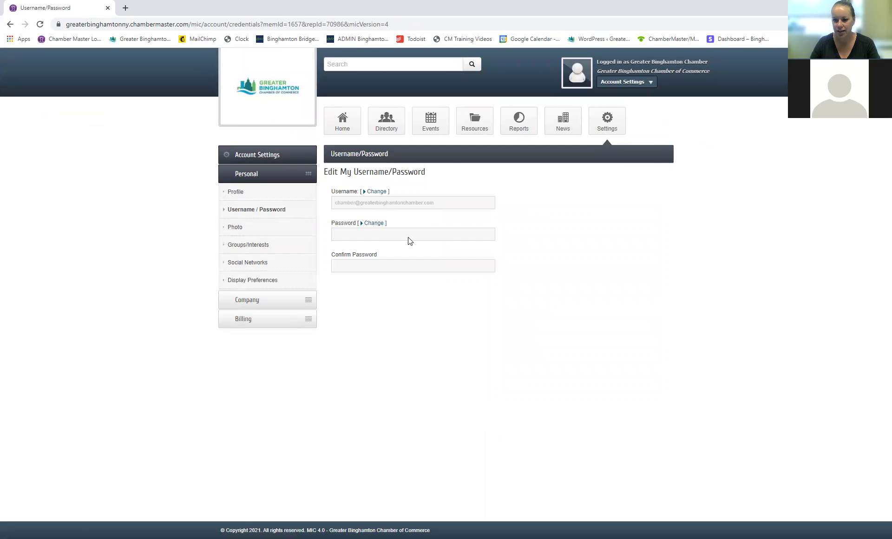
Step: Load the Greater Binghamton website's member Login page in a new tab, then return to Username/Password
{"action": "left_click", "coordinate": [125, 7]}
{"action": "left_click", "coordinate": [147, 40]}
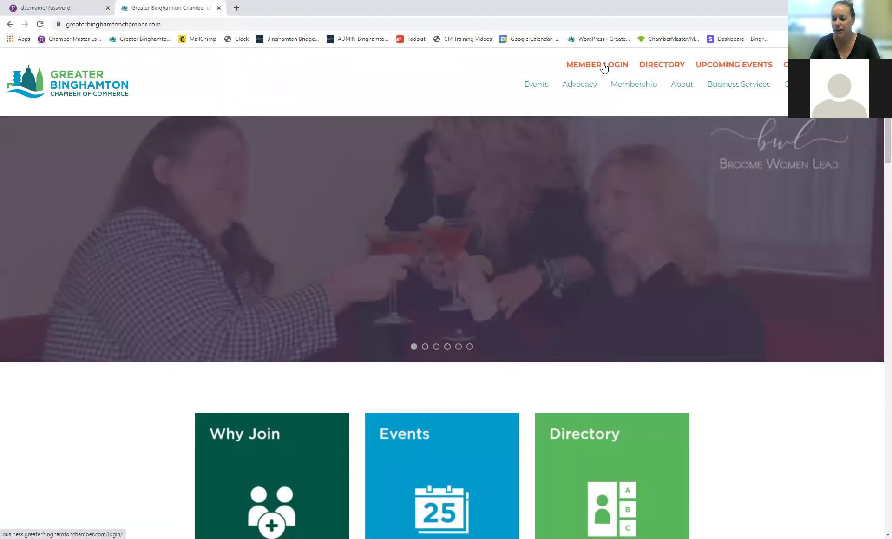
{"action": "left_click", "coordinate": [604, 68]}
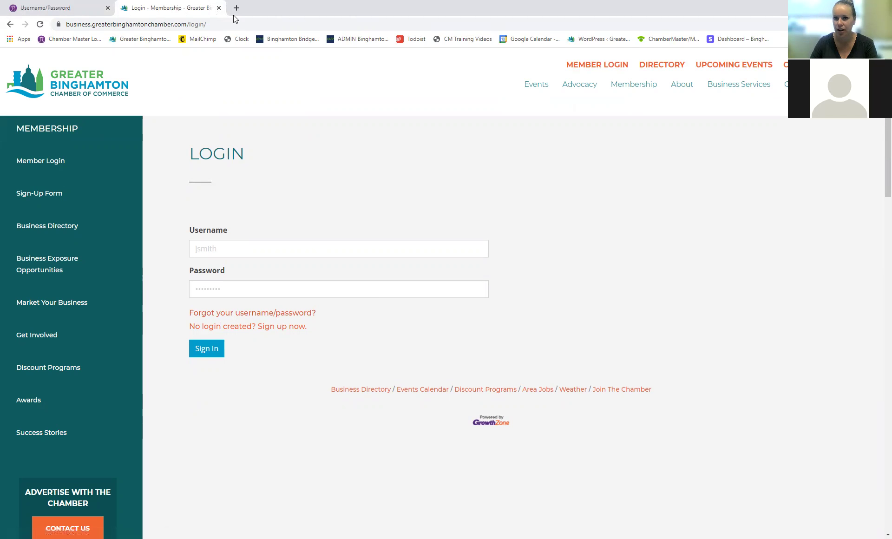
{"action": "left_click", "coordinate": [69, 8]}
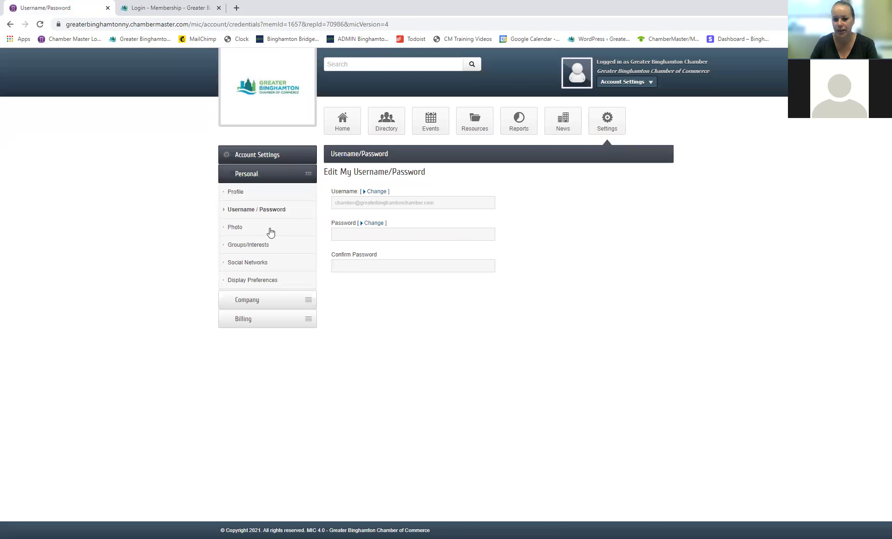
Step: Set the personal photo to the chamber logo from the Chamber Tutorial folder, cropped and saved
{"action": "left_click", "coordinate": [236, 227]}
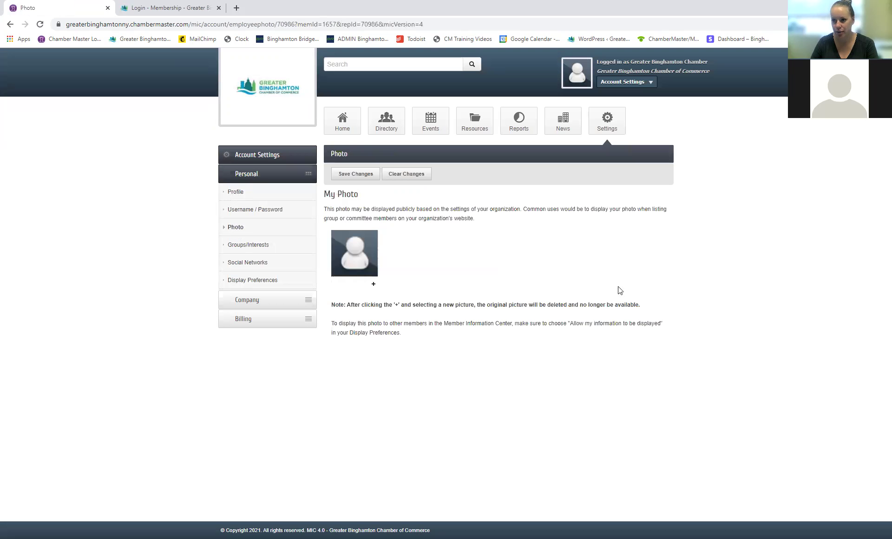
{"action": "left_click", "coordinate": [374, 286]}
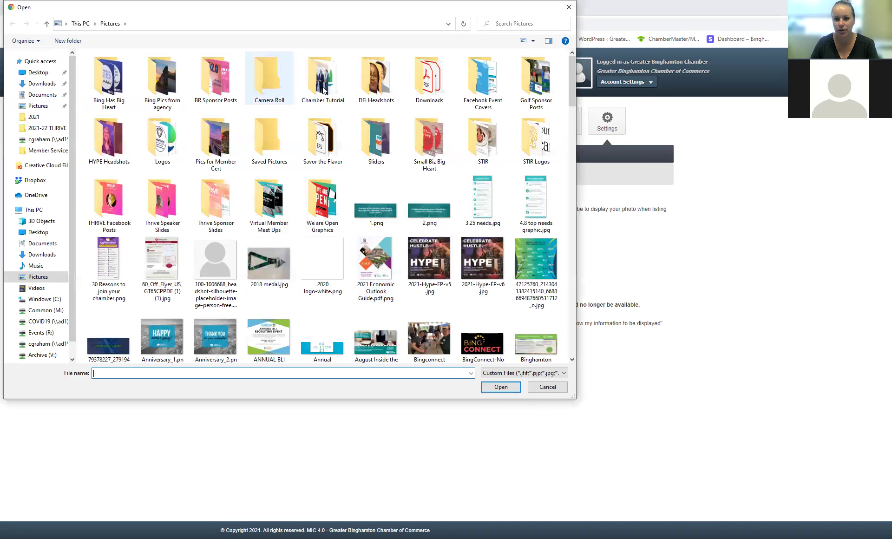
{"action": "double_click", "coordinate": [323, 79]}
{"action": "double_click", "coordinate": [162, 90]}
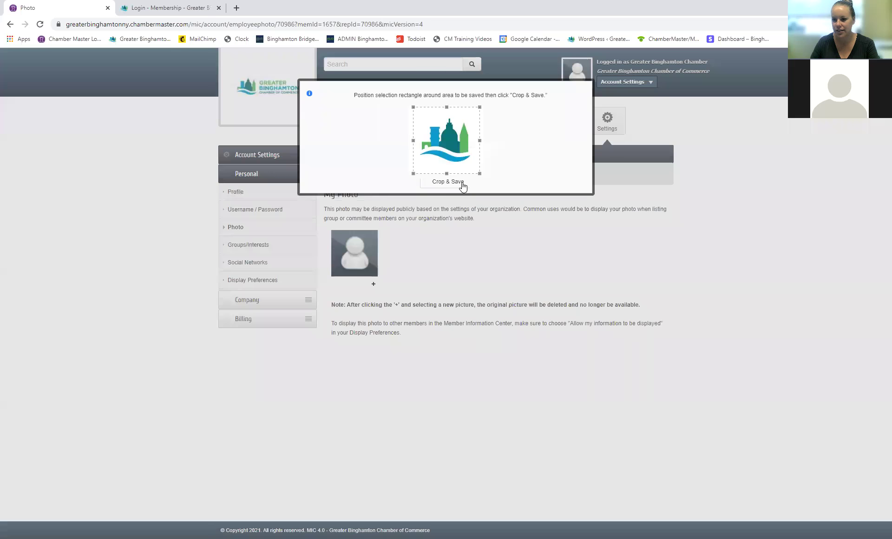
{"action": "left_click", "coordinate": [462, 182]}
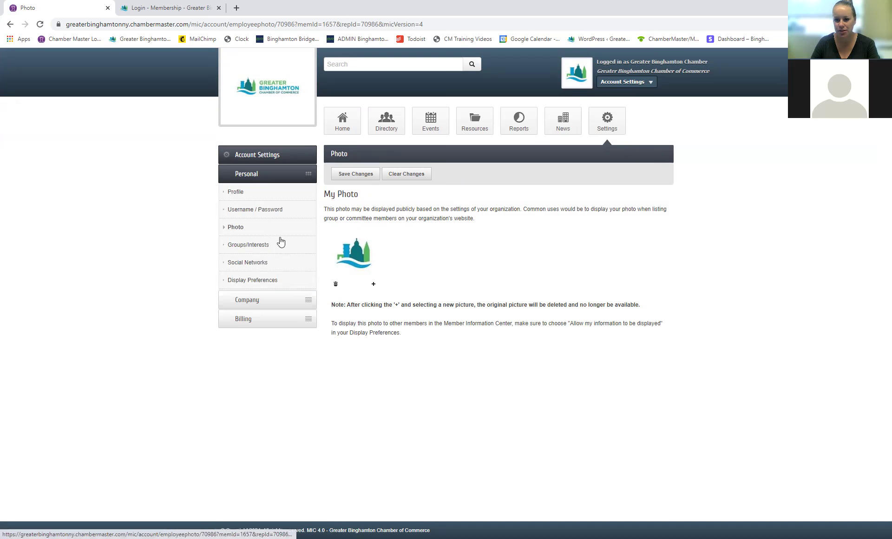
{"action": "left_click", "coordinate": [262, 263]}
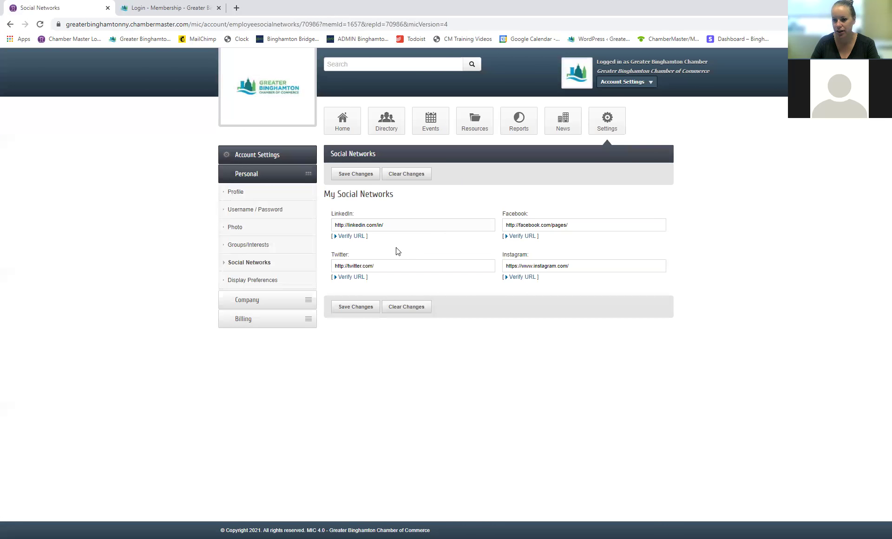
Step: Review Display Preferences, then bring up the company's Organization Information page
{"action": "left_click", "coordinate": [260, 281]}
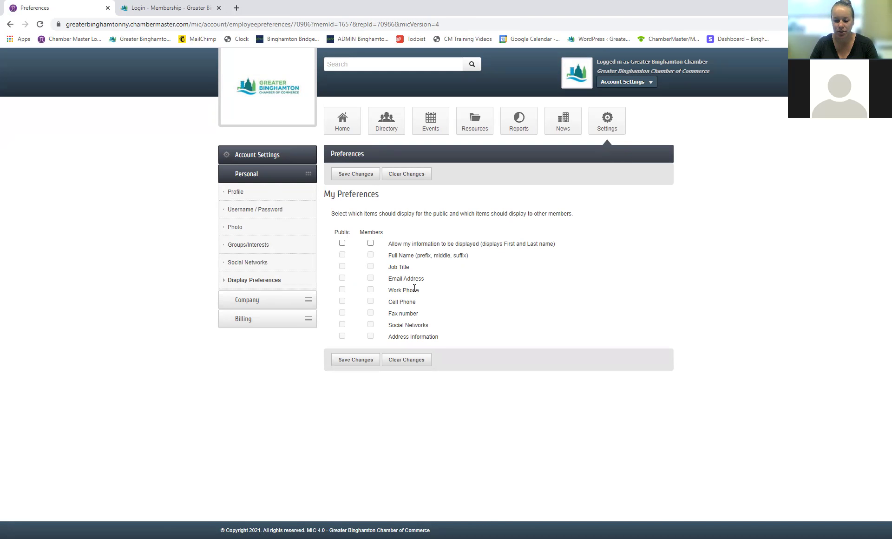
{"action": "left_click", "coordinate": [255, 301]}
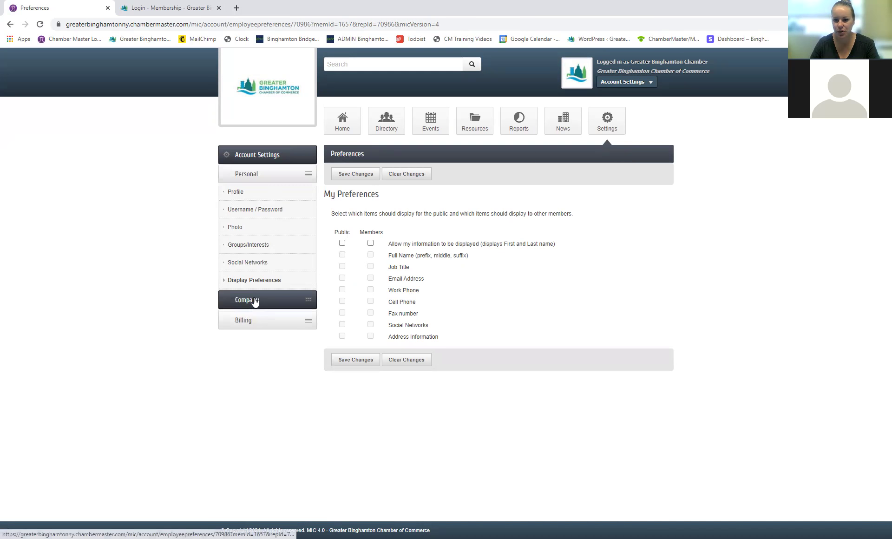
{"action": "left_click", "coordinate": [278, 229]}
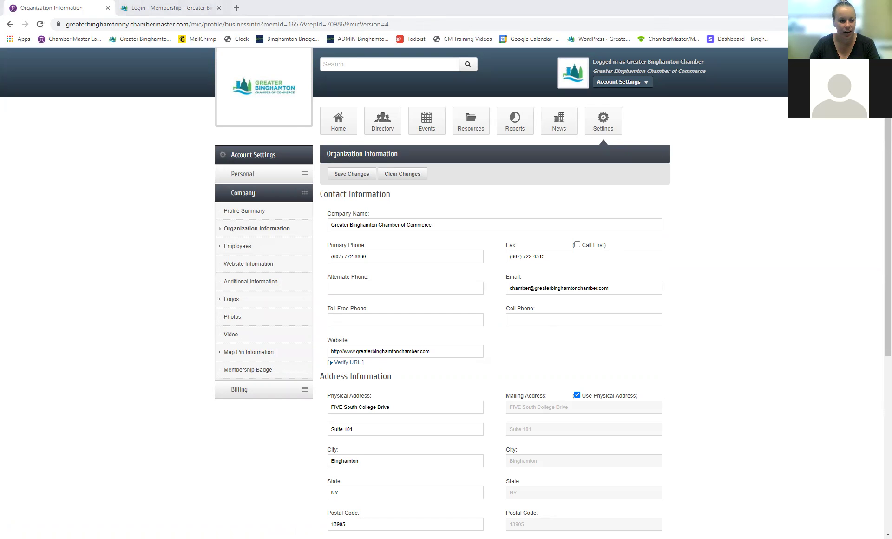
Step: Verify the organization's website URL and return to the Organization Information tab
{"action": "scroll", "coordinate": [559, 255], "scroll_direction": "down", "scroll_amount": 2}
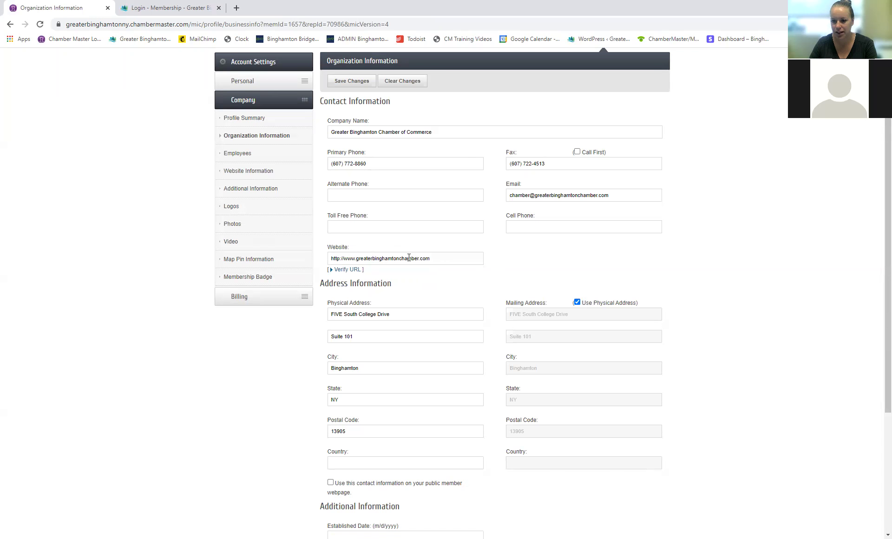
{"action": "left_click", "coordinate": [356, 270]}
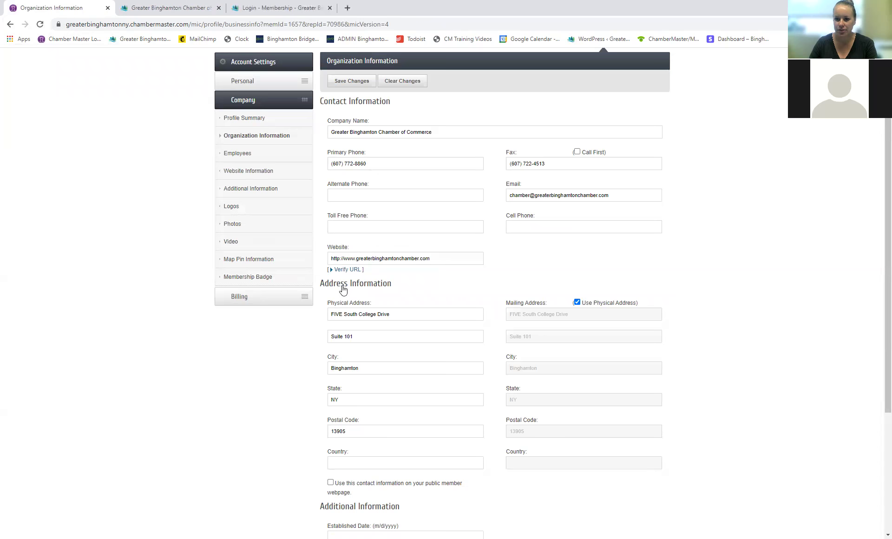
{"action": "left_click", "coordinate": [73, 10]}
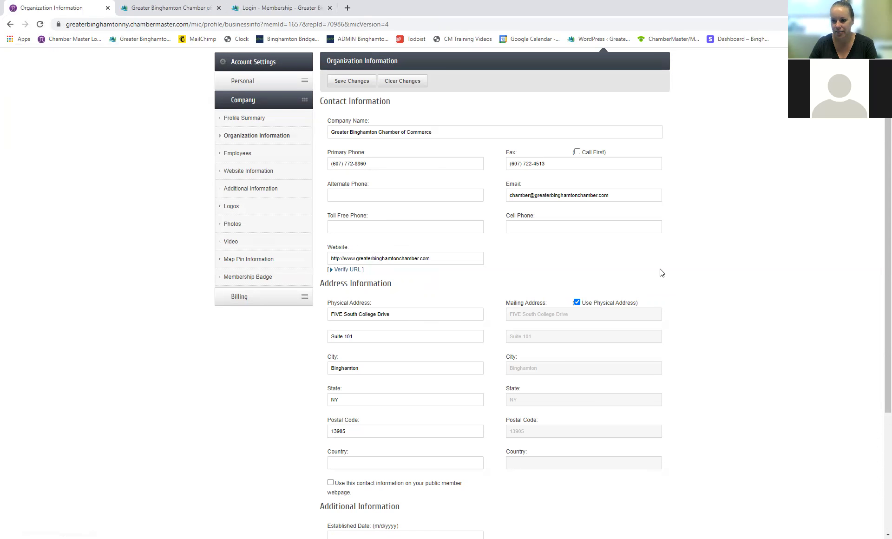
Step: Uncheck and recheck Use Physical Address so the mailing address matches the physical address
{"action": "scroll", "coordinate": [662, 273], "scroll_direction": "down", "scroll_amount": 2}
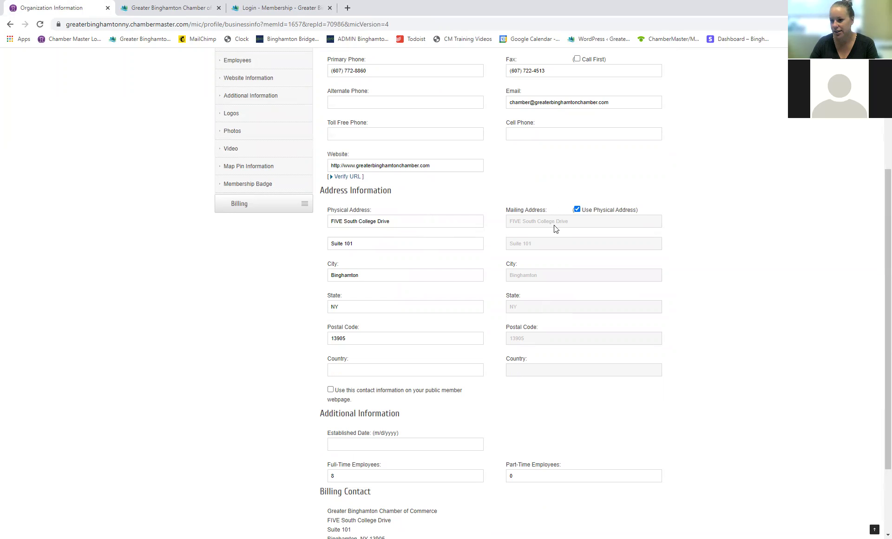
{"action": "left_click", "coordinate": [577, 210]}
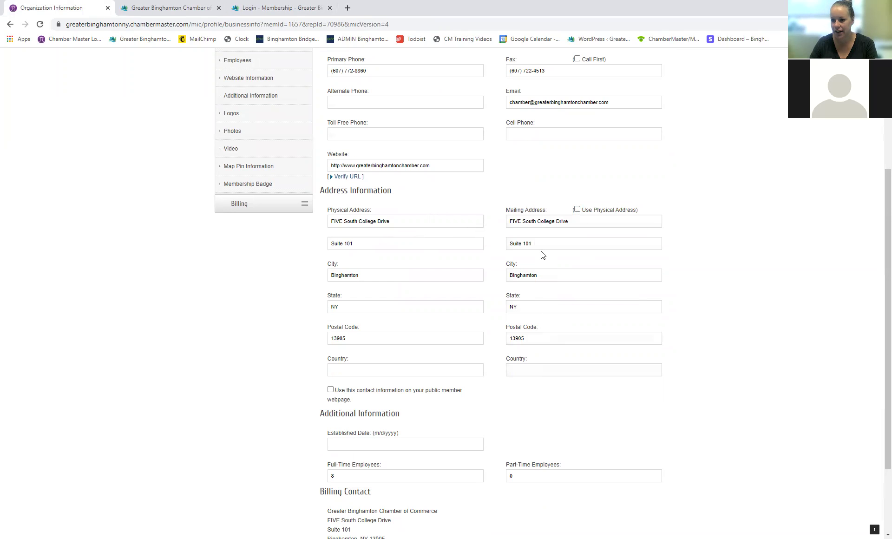
{"action": "left_click", "coordinate": [577, 210]}
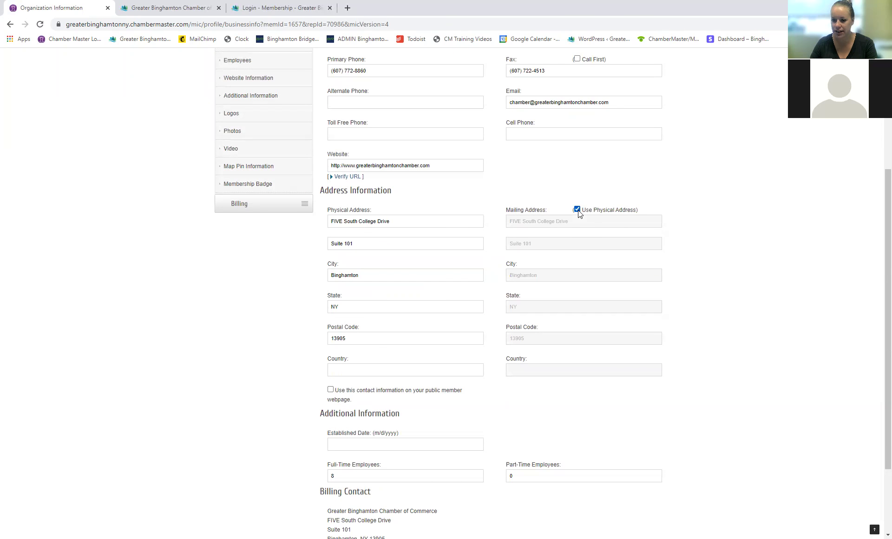
{"action": "scroll", "coordinate": [582, 377], "scroll_direction": "down", "scroll_amount": 3}
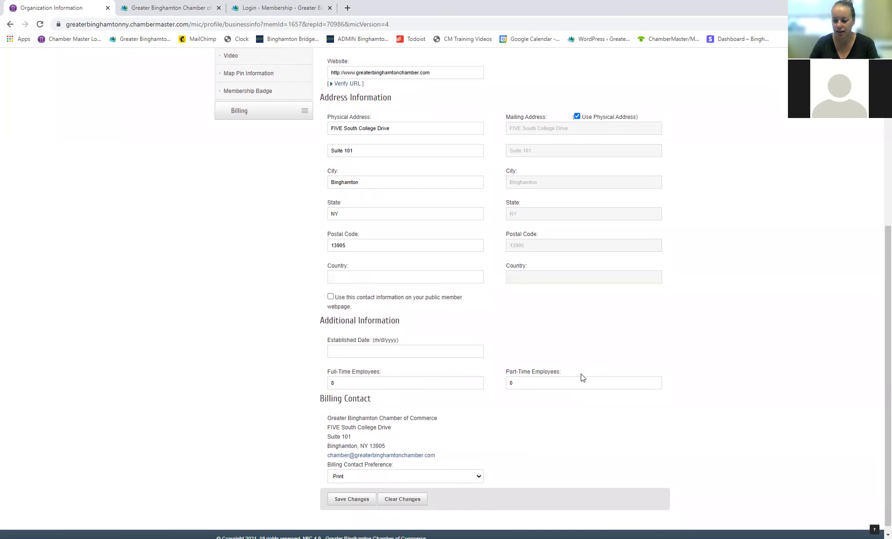
Step: Save the Organization Information contact, address and employee-count changes
{"action": "scroll", "coordinate": [416, 360], "scroll_direction": "down", "scroll_amount": 1}
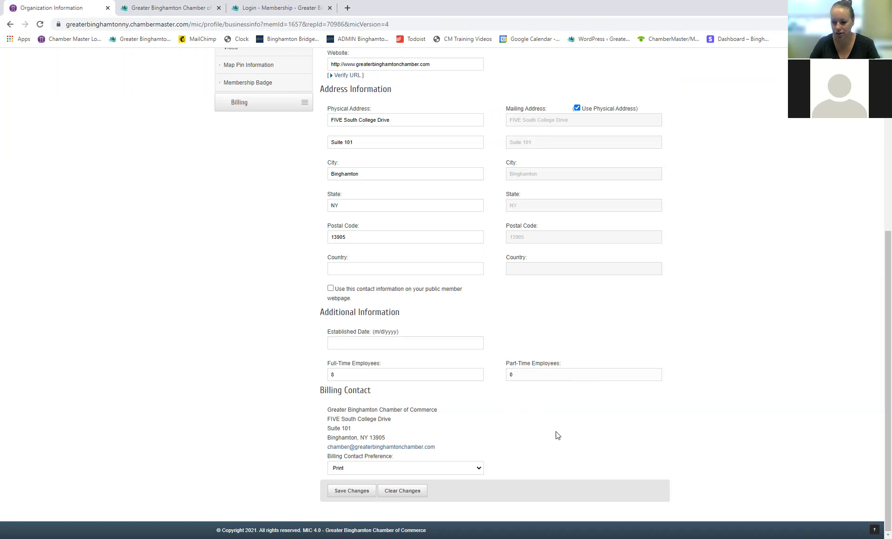
{"action": "left_click", "coordinate": [344, 491]}
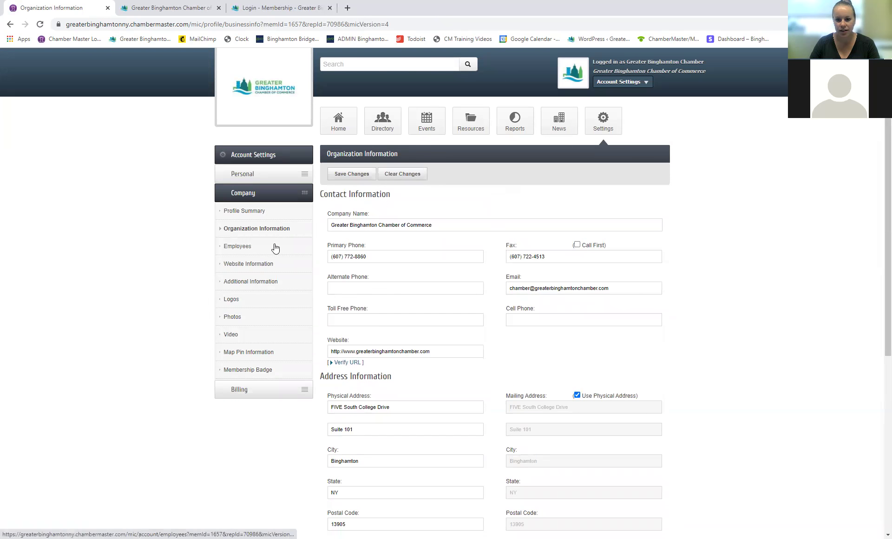
Step: Show the Employees page and scroll through its 14 listed representatives
{"action": "left_click", "coordinate": [246, 251]}
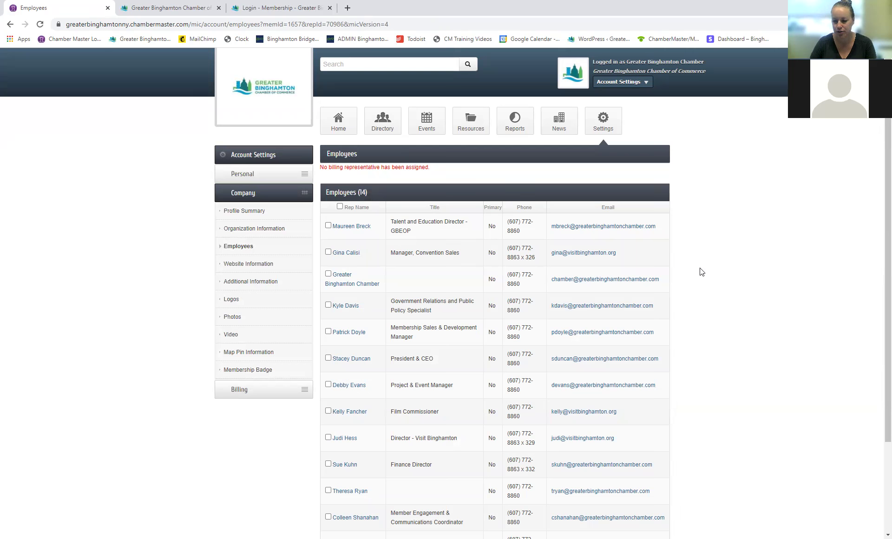
{"action": "scroll", "coordinate": [701, 272], "scroll_direction": "down", "scroll_amount": 1}
{"action": "scroll", "coordinate": [699, 263], "scroll_direction": "down", "scroll_amount": 1}
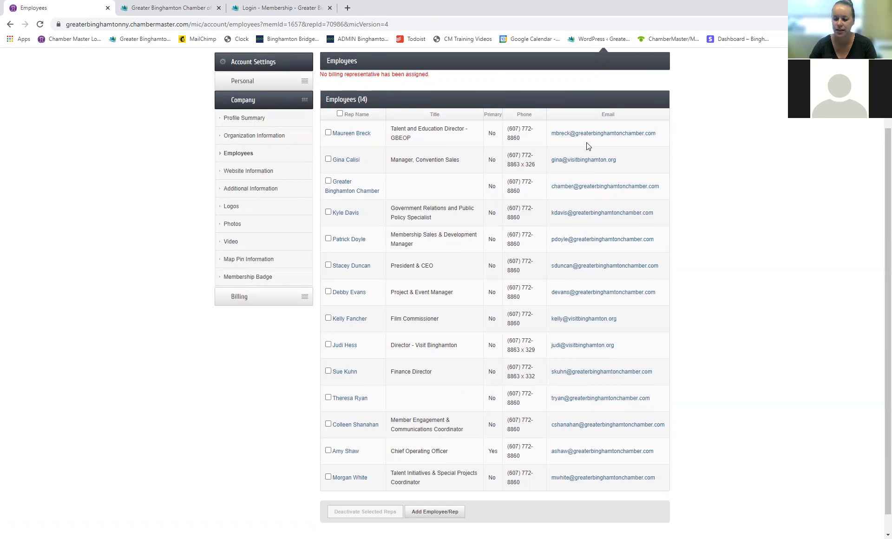
{"action": "scroll", "coordinate": [468, 420], "scroll_direction": "down", "scroll_amount": 1}
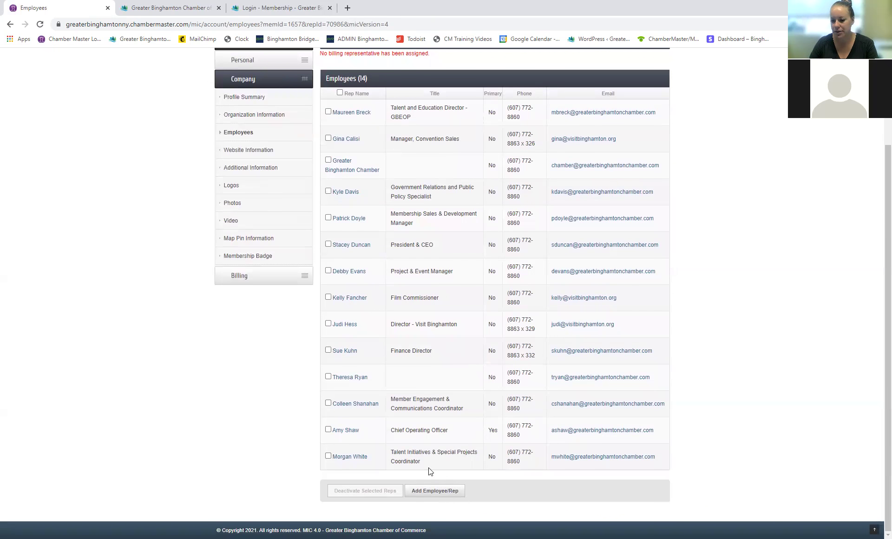
{"action": "left_click", "coordinate": [434, 491]}
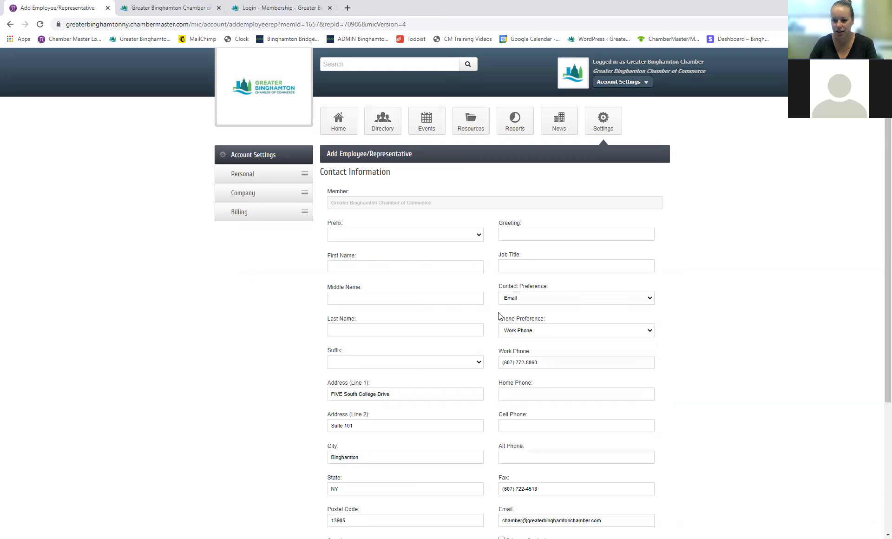
{"action": "scroll", "coordinate": [479, 342], "scroll_direction": "down", "scroll_amount": 1}
{"action": "scroll", "coordinate": [490, 336], "scroll_direction": "down", "scroll_amount": 1}
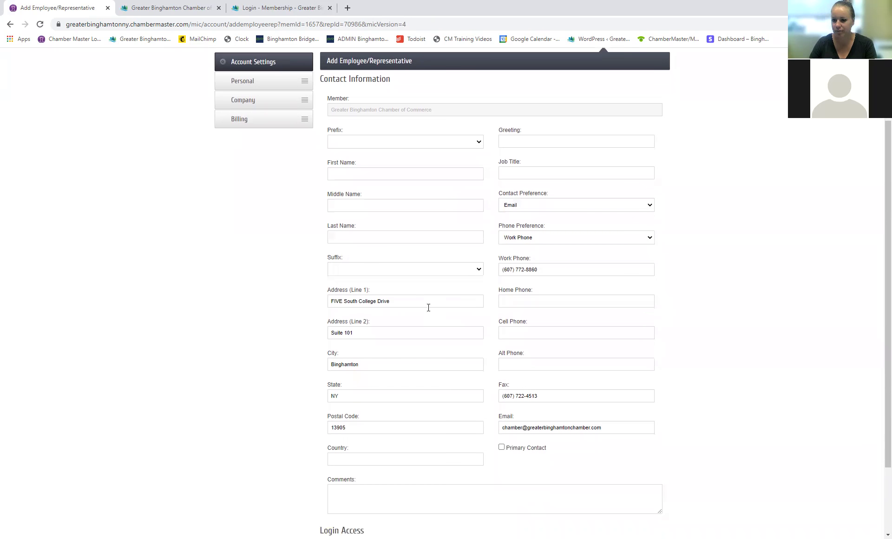
{"action": "scroll", "coordinate": [667, 388], "scroll_direction": "down", "scroll_amount": 2}
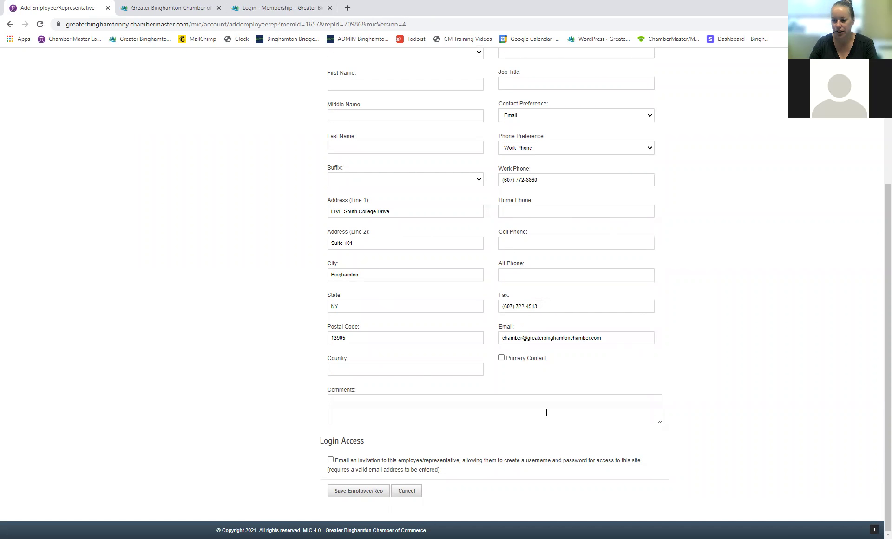
{"action": "left_click", "coordinate": [414, 494]}
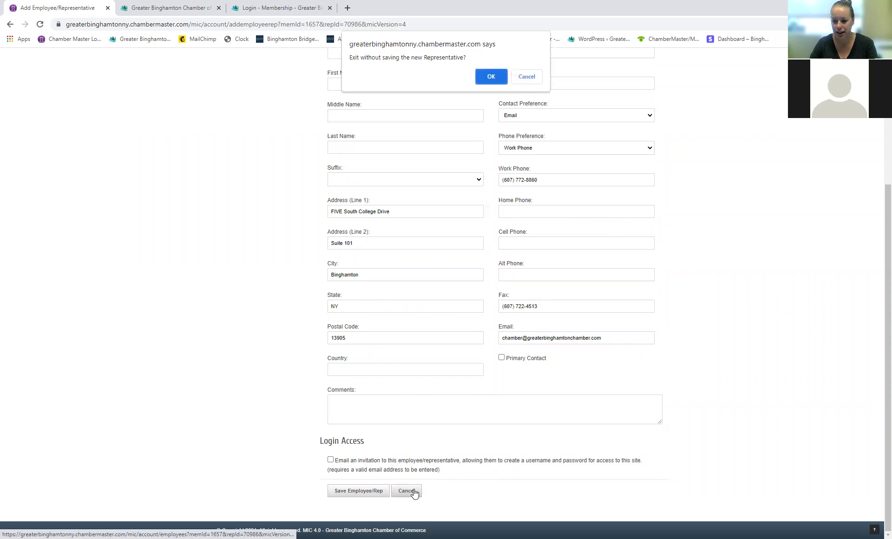
{"action": "left_click", "coordinate": [490, 77]}
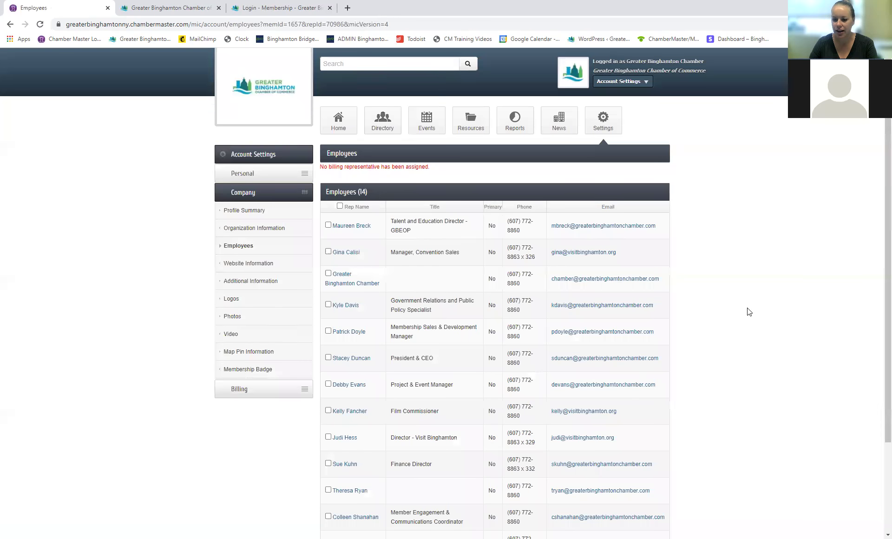
Step: Tick and untick the first employee's box, then go to the Website Information page
{"action": "scroll", "coordinate": [749, 311], "scroll_direction": "down", "scroll_amount": 3}
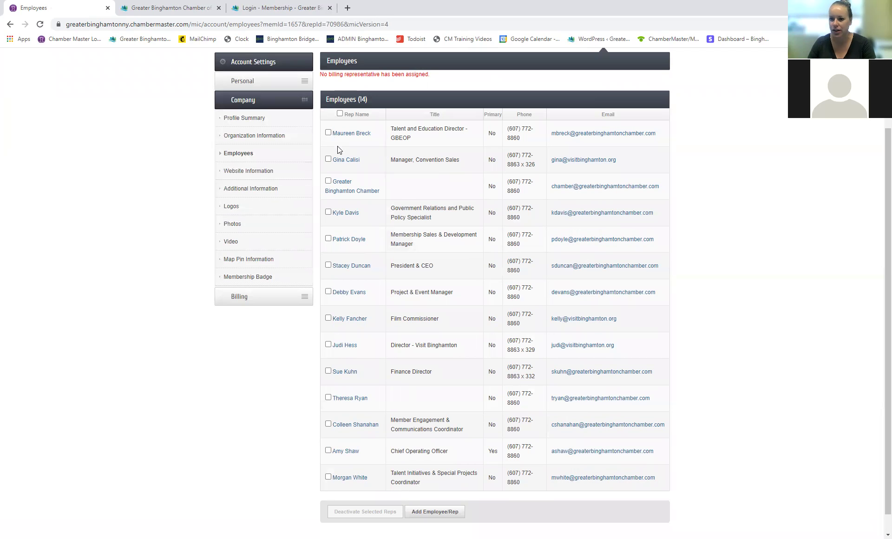
{"action": "left_click", "coordinate": [328, 133]}
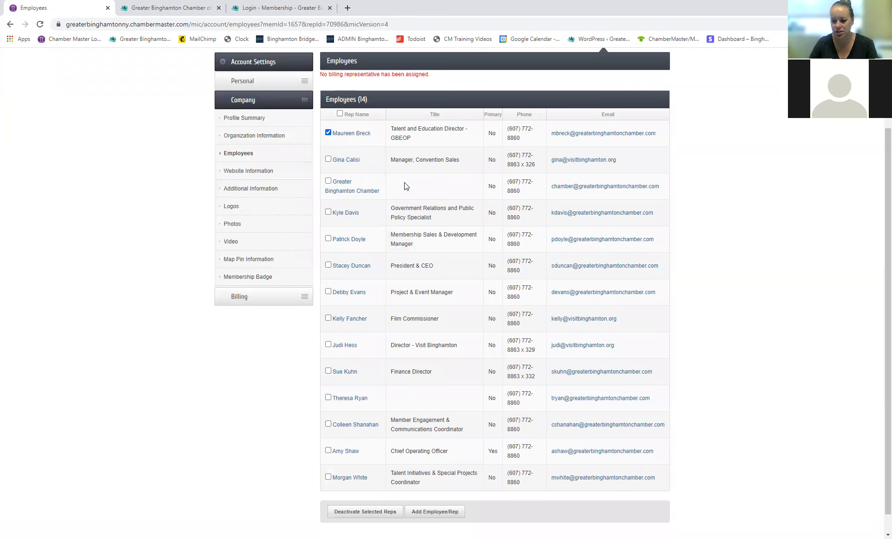
{"action": "scroll", "coordinate": [395, 502], "scroll_direction": "down", "scroll_amount": 1}
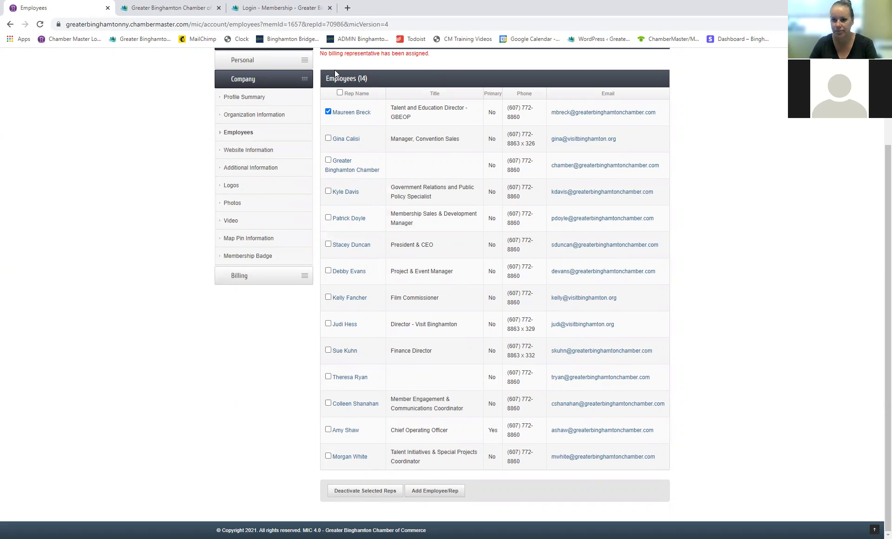
{"action": "left_click", "coordinate": [328, 112]}
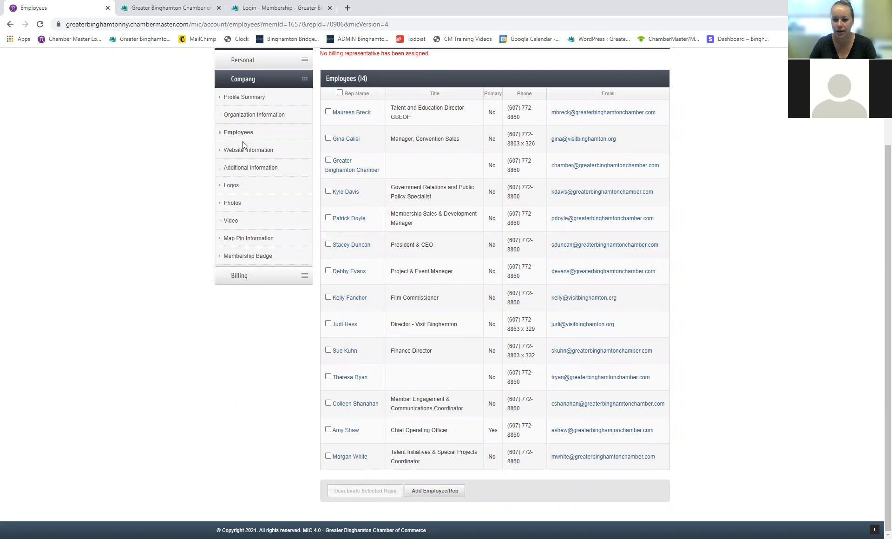
{"action": "left_click", "coordinate": [253, 151]}
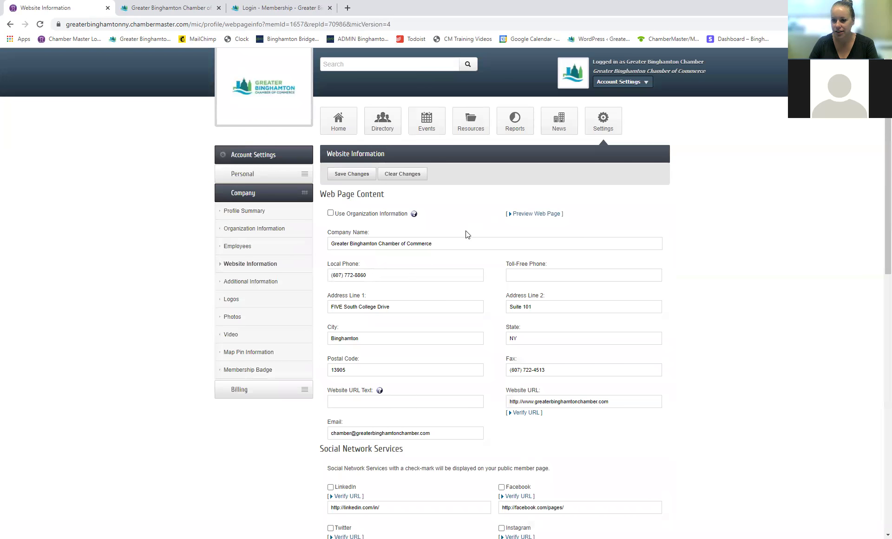
{"action": "scroll", "coordinate": [465, 223], "scroll_direction": "down", "scroll_amount": 1}
{"action": "scroll", "coordinate": [484, 211], "scroll_direction": "down", "scroll_amount": 1}
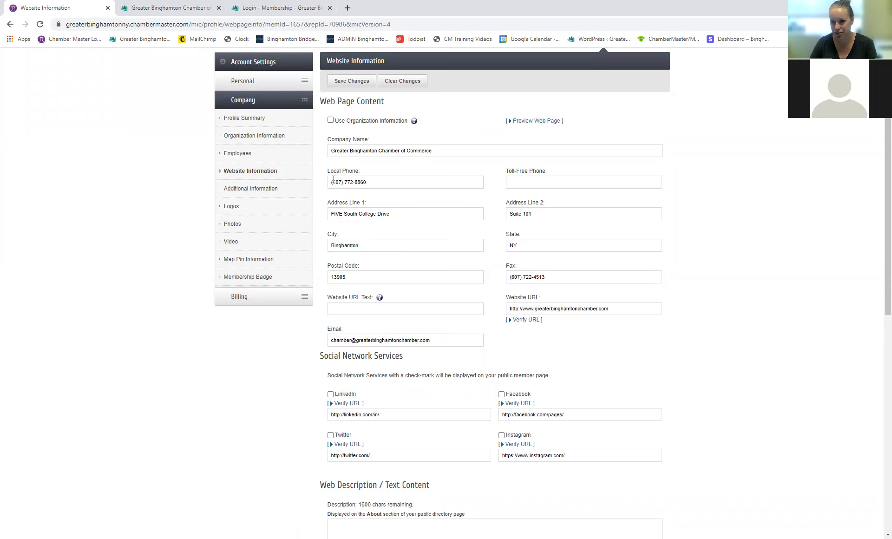
{"action": "left_click", "coordinate": [330, 120]}
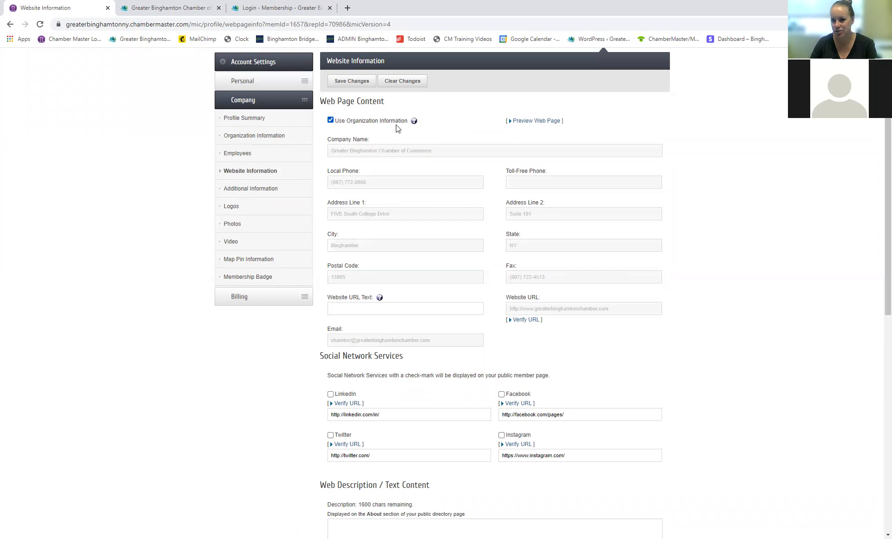
{"action": "left_click", "coordinate": [330, 121]}
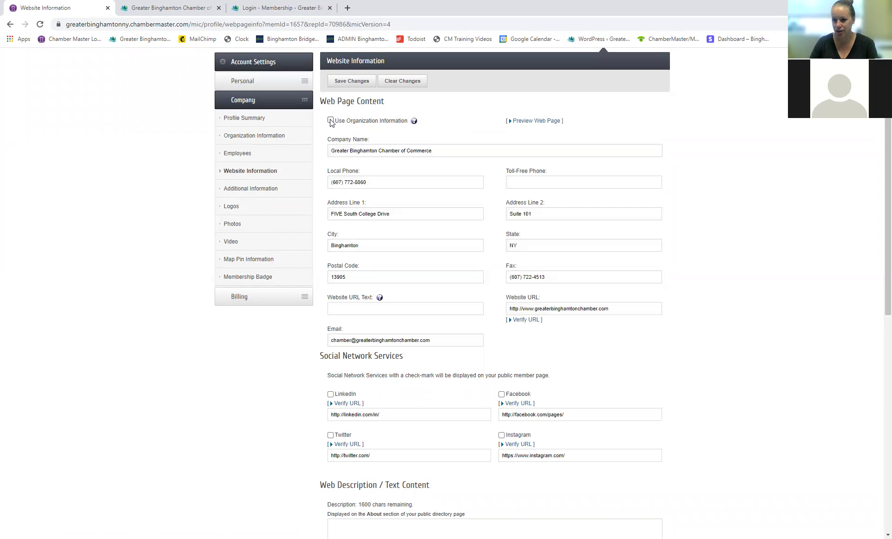
{"action": "left_click_drag", "start_coordinate": [400, 215], "coordinate": [328, 214]}
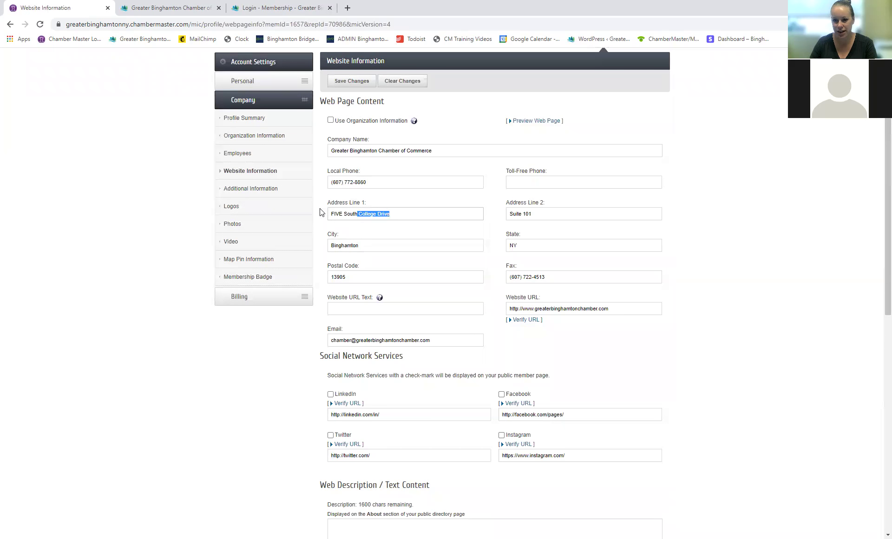
{"action": "left_click", "coordinate": [400, 215]}
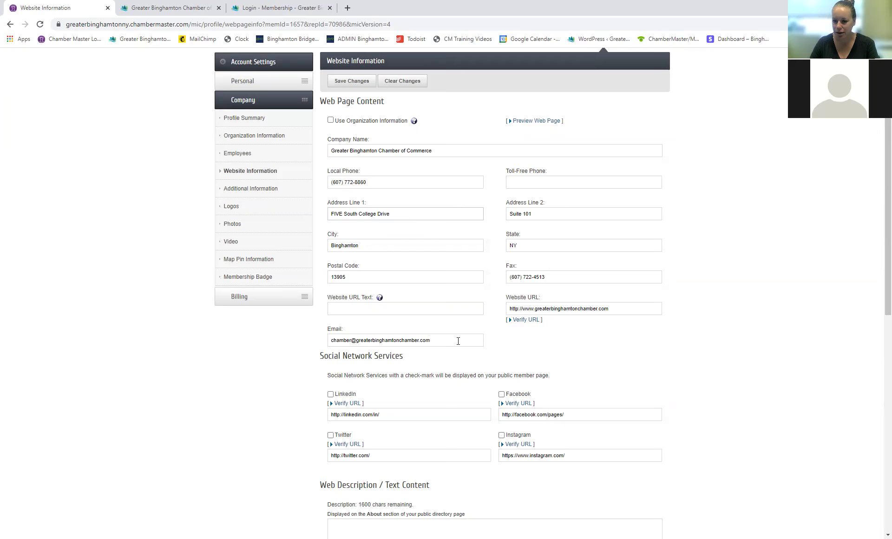
{"action": "scroll", "coordinate": [553, 328], "scroll_direction": "down", "scroll_amount": 2}
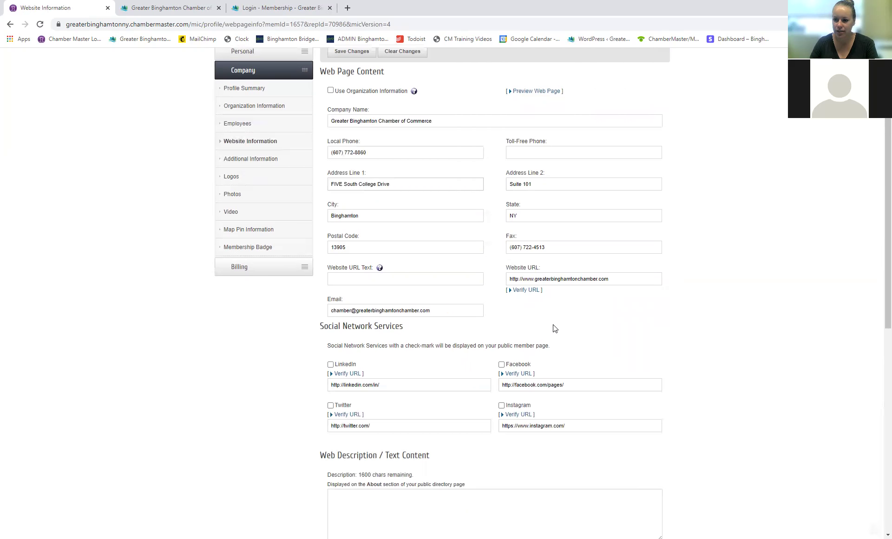
{"action": "scroll", "coordinate": [534, 320], "scroll_direction": "down", "scroll_amount": 1}
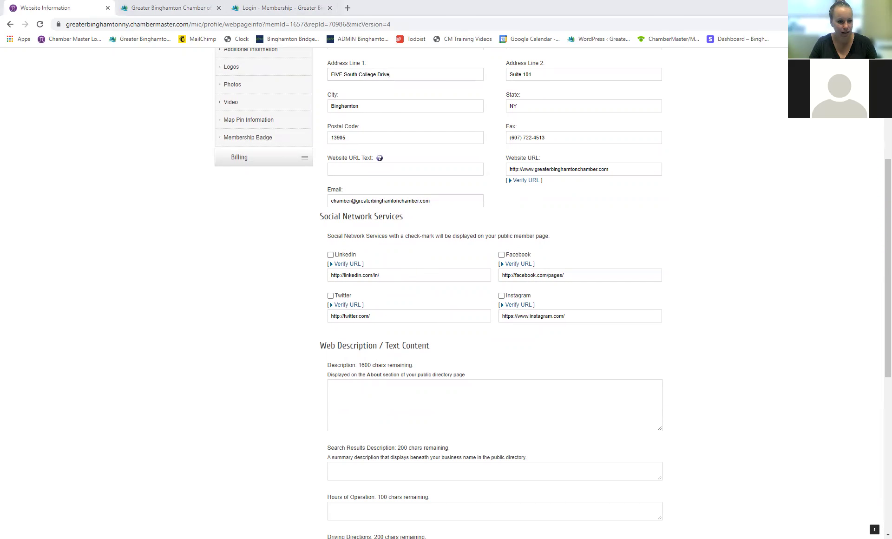
Step: Enable LinkedIn and replace its placeholder with the chamber's company page URL
{"action": "left_click", "coordinate": [330, 255]}
{"action": "left_click_drag", "start_coordinate": [379, 275], "coordinate": [282, 277]}
{"action": "type", "text": "https://www.linkedin.com/company/greater-binghamton-chamber-of-commerce"}
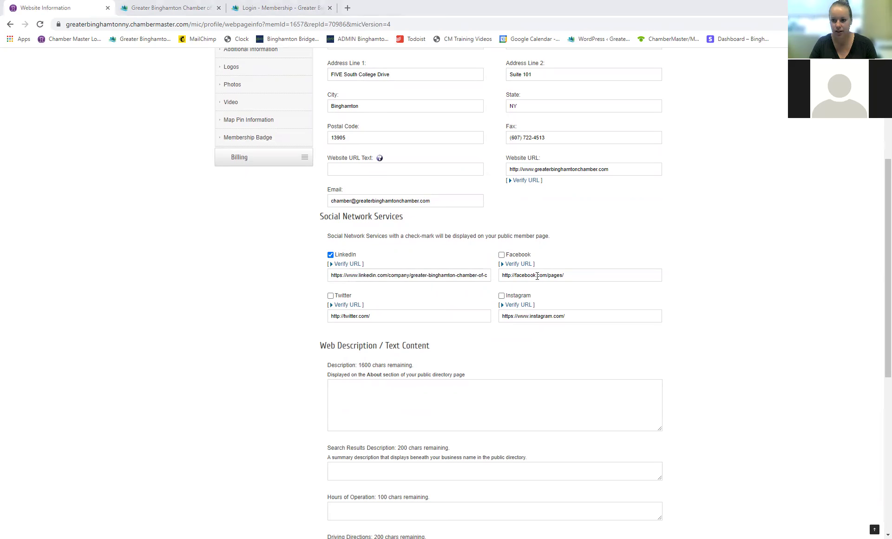
Step: Enable Facebook and replace its placeholder with the BinghamtonChamber page URL
{"action": "left_click", "coordinate": [501, 254]}
{"action": "left_click_drag", "start_coordinate": [569, 275], "coordinate": [448, 289]}
{"action": "type", "text": "https://www.facebook.com/BinghamtonChamber"}
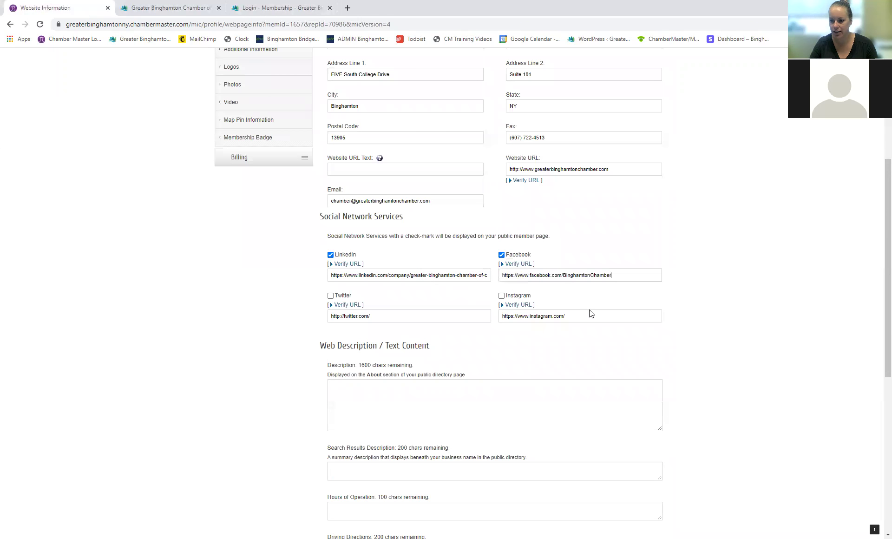
{"action": "scroll", "coordinate": [677, 320], "scroll_direction": "down", "scroll_amount": 1}
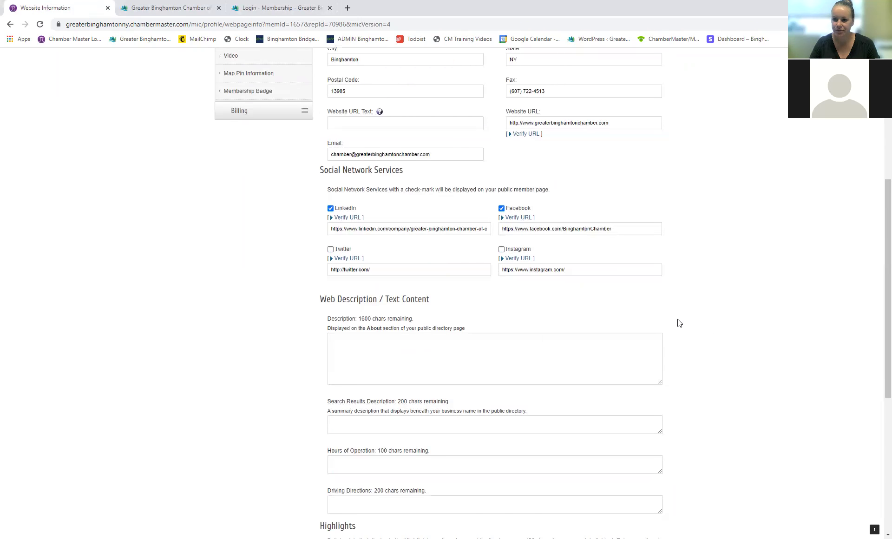
{"action": "scroll", "coordinate": [679, 319], "scroll_direction": "down", "scroll_amount": 1}
{"action": "scroll", "coordinate": [678, 318], "scroll_direction": "down", "scroll_amount": 1}
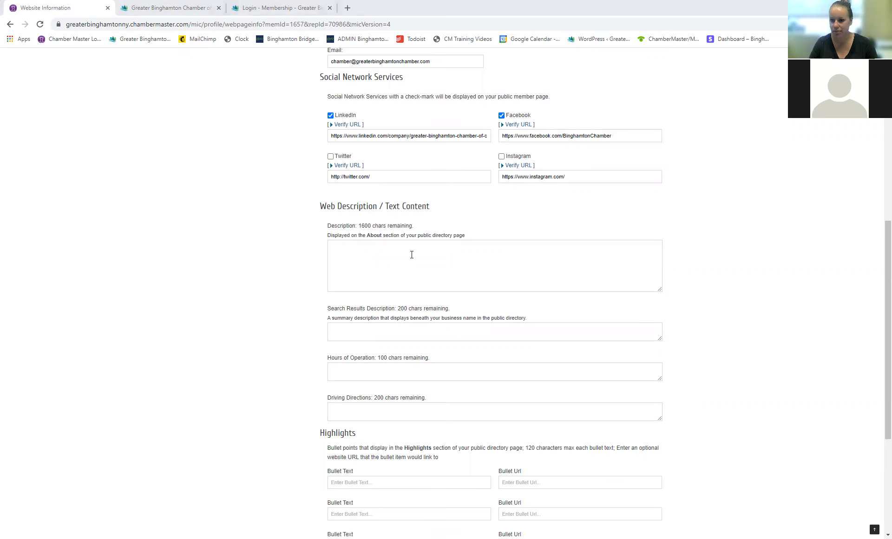
Step: Paste the chamber's mission paragraph as the description and the one-sentence search results summary
{"action": "left_click", "coordinate": [411, 254]}
{"action": "type", "text": "The Greater Binghamton Chamber of Commerce’s mission is to serve as the premier resource for business development in the Greater Binghamton region. Our aim is to support the existing local business community and the attraction of new businesses to the region through member-driven programs and services, the development of strategic community partnerships and effective political advocacy."}
{"action": "scroll", "coordinate": [681, 271], "scroll_direction": "down", "scroll_amount": 1}
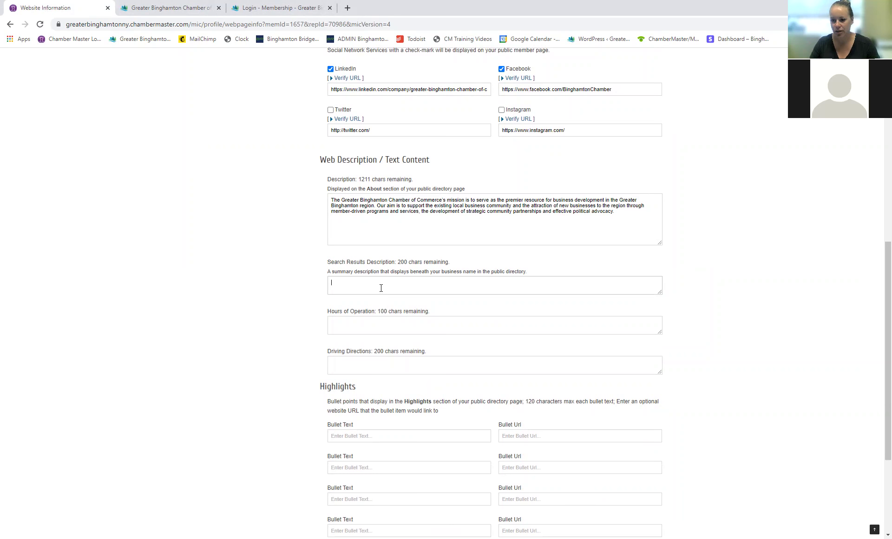
{"action": "type", "text": "The Chamber is a membership based organization which serves as the premier resource for business development in the Greater Binghamton area."}
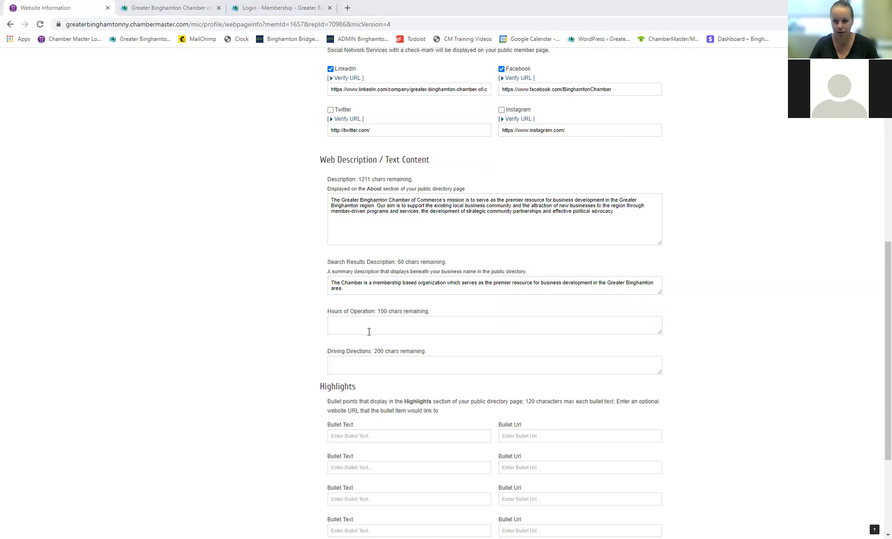
Step: Set Hours of Operation to Monday – Friday 8:00 a.m. – 4:30 p.m
{"action": "left_click", "coordinate": [379, 325]}
{"action": "type", "text": "Monday – Friday 8:00 a.m. – 4:30 p.m."}
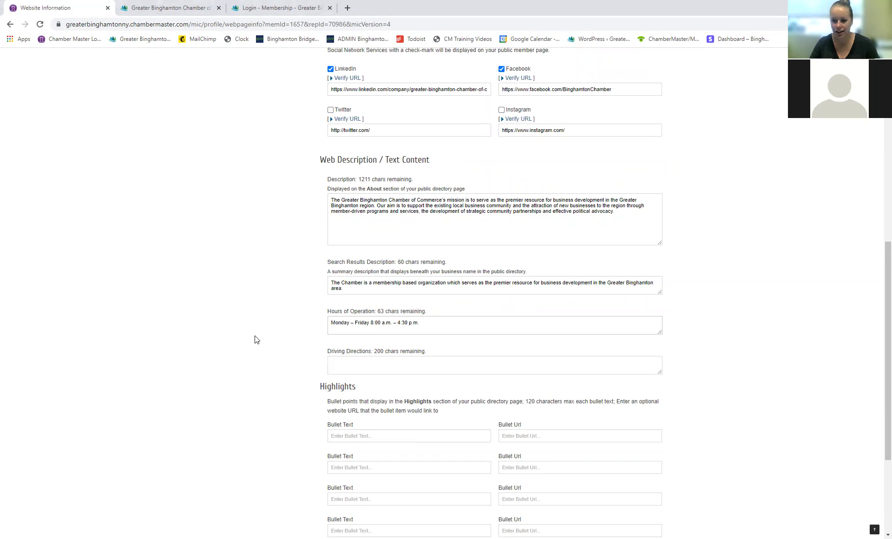
{"action": "scroll", "coordinate": [254, 338], "scroll_direction": "down", "scroll_amount": 1}
{"action": "scroll", "coordinate": [228, 345], "scroll_direction": "down", "scroll_amount": 1}
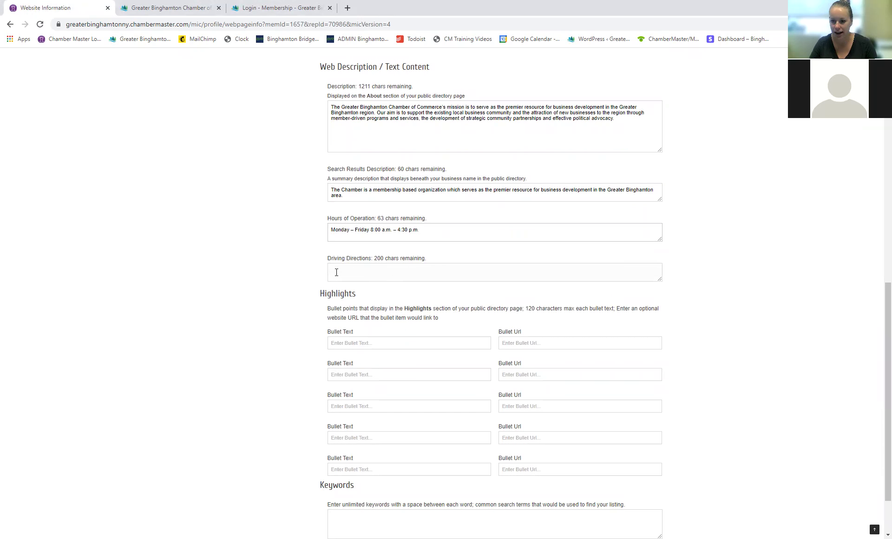
{"action": "scroll", "coordinate": [280, 275], "scroll_direction": "down", "scroll_amount": 1}
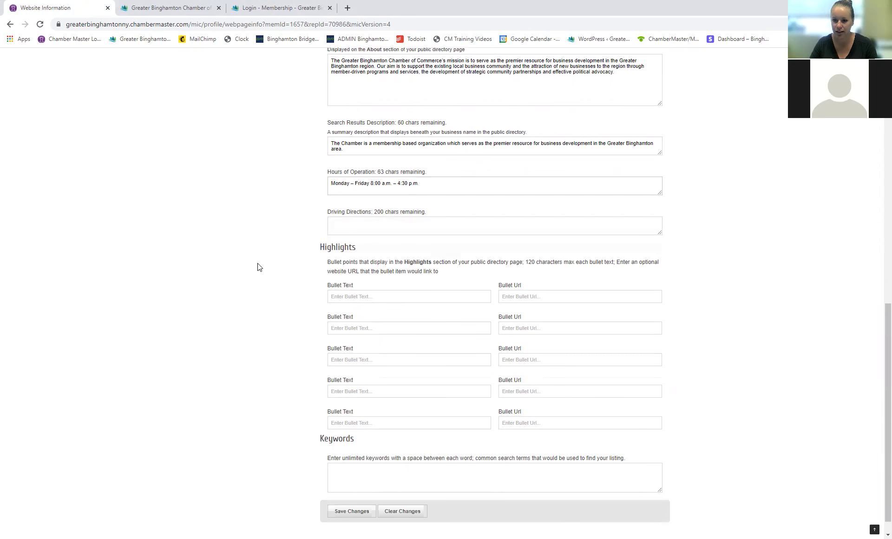
{"action": "scroll", "coordinate": [254, 265], "scroll_direction": "down", "scroll_amount": 1}
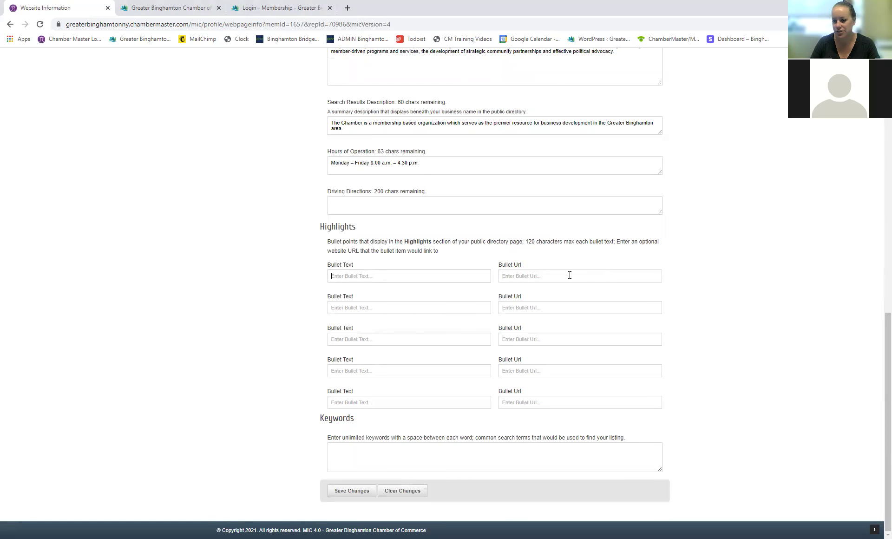
{"action": "type", "text": "Membership"}
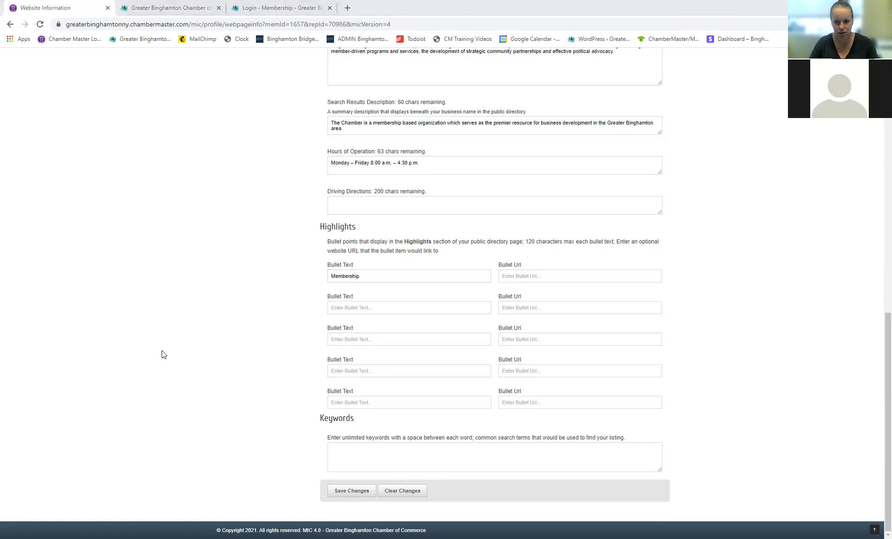
{"action": "left_click", "coordinate": [548, 275]}
{"action": "type", "text": "https://greaterbinghamtonchamber.com/membership/"}
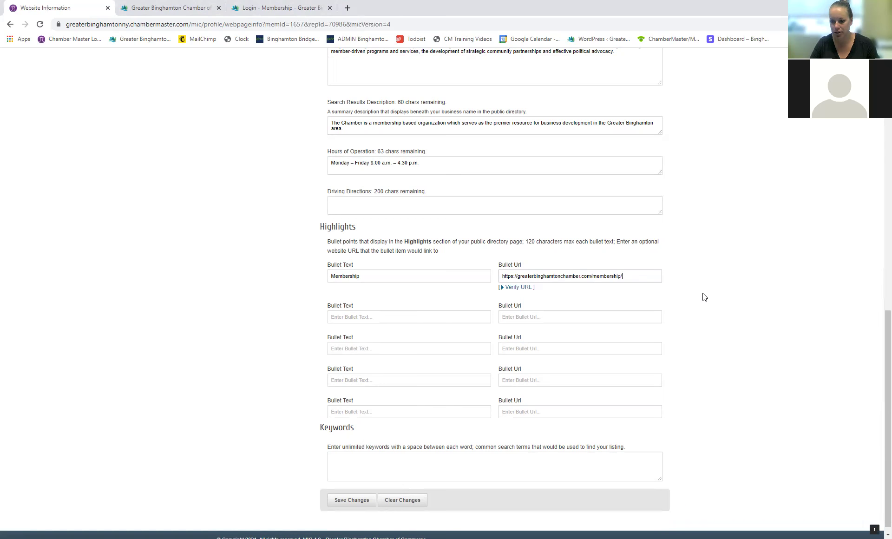
{"action": "scroll", "coordinate": [704, 297], "scroll_direction": "down", "scroll_amount": 1}
{"action": "left_click", "coordinate": [515, 454]}
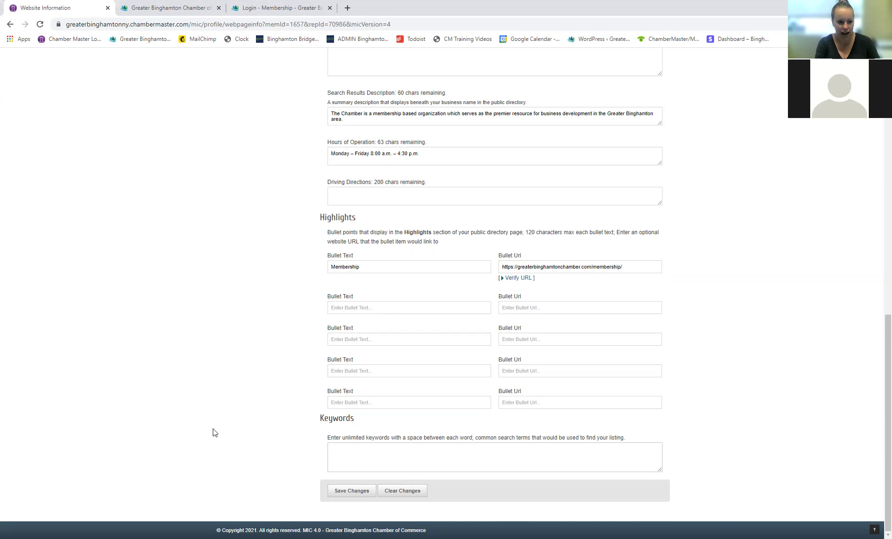
Step: Enter the keywords 'Chamber Business Networking Connections' and save the Website Information
{"action": "type", "text": "Chamber "}
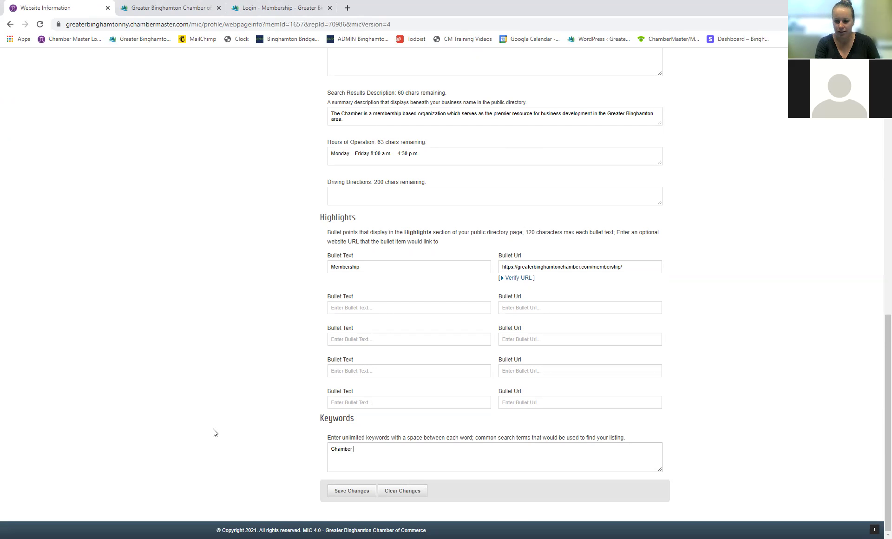
{"action": "type", "text": "Business Networking Connections"}
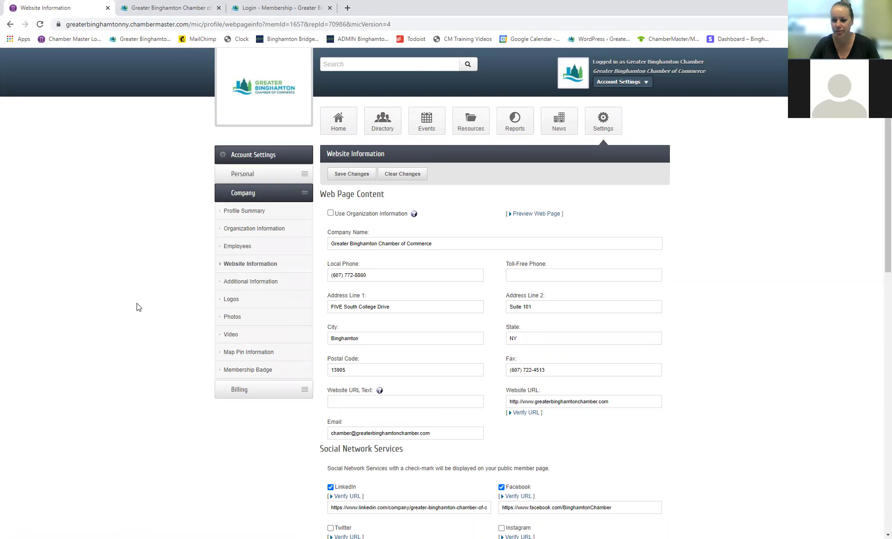
{"action": "scroll", "coordinate": [133, 305], "scroll_direction": "down", "scroll_amount": 3}
{"action": "scroll", "coordinate": [134, 305], "scroll_direction": "down", "scroll_amount": 10}
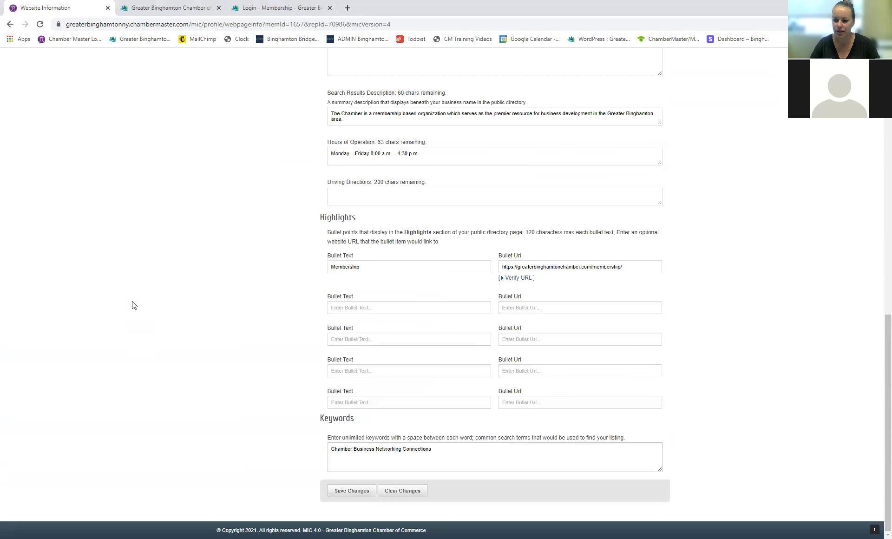
{"action": "left_click", "coordinate": [355, 492]}
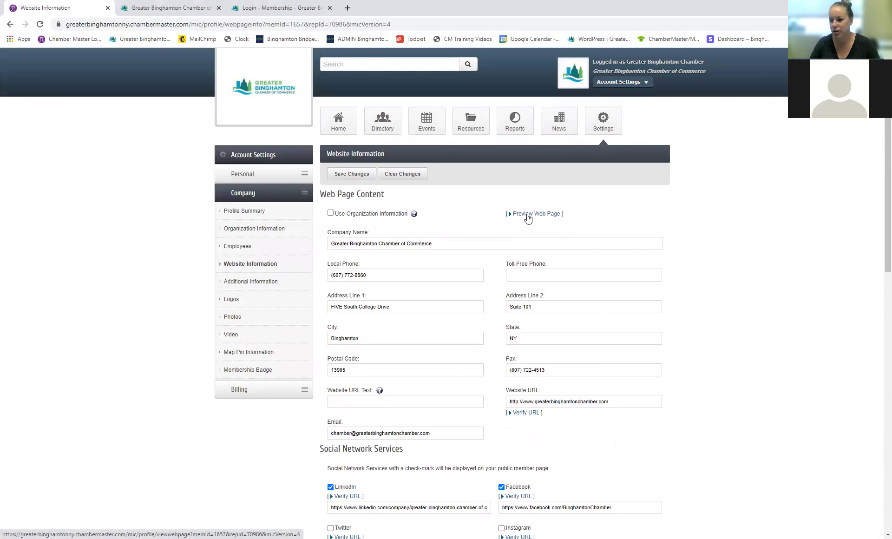
Step: Preview the public member listing and follow its Membership highlight to the Membership page
{"action": "left_click", "coordinate": [528, 214]}
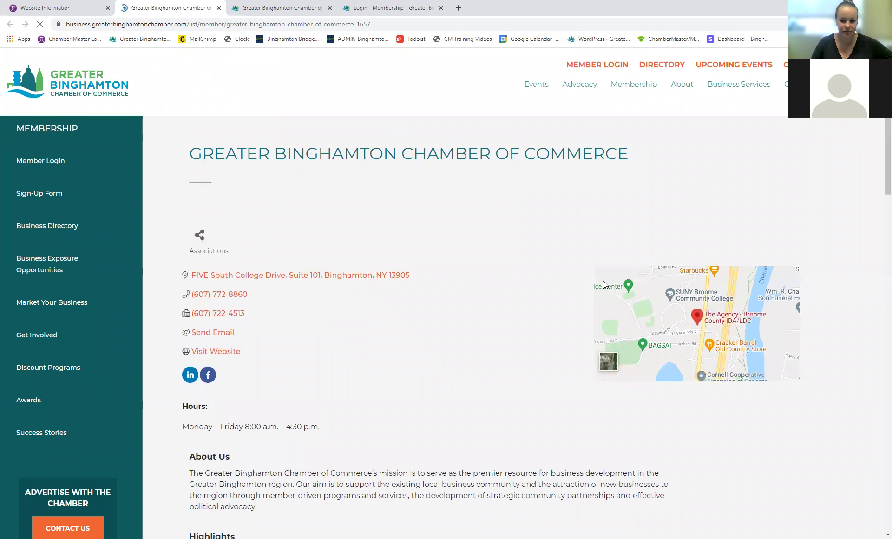
{"action": "scroll", "coordinate": [492, 316], "scroll_direction": "down", "scroll_amount": 3}
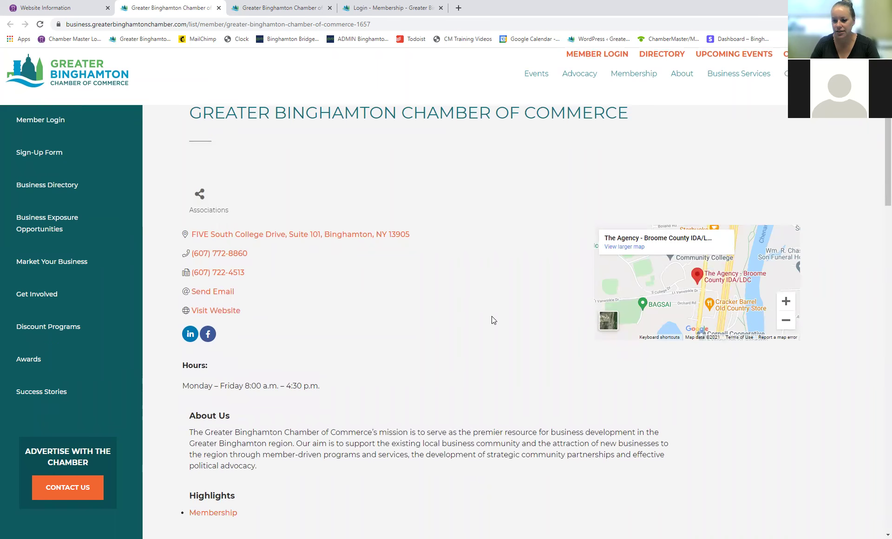
{"action": "scroll", "coordinate": [255, 194], "scroll_direction": "up", "scroll_amount": 1}
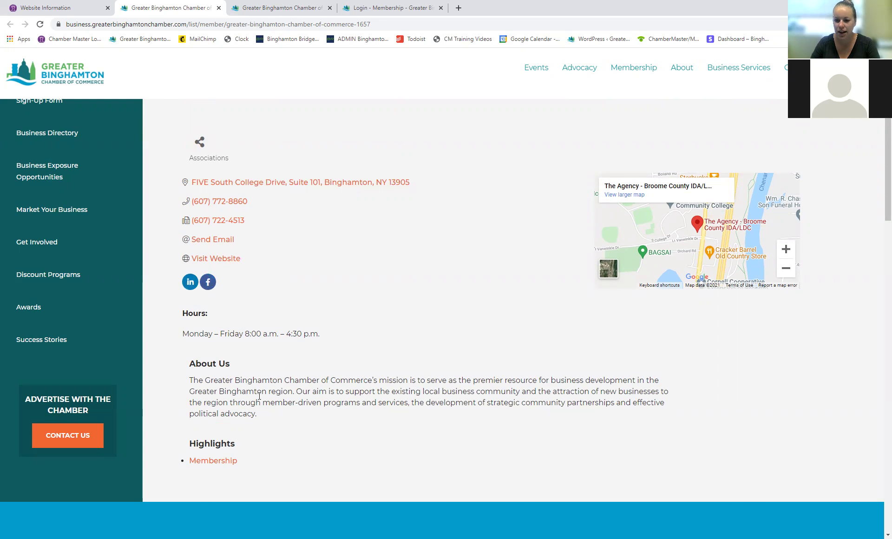
{"action": "scroll", "coordinate": [298, 401], "scroll_direction": "down", "scroll_amount": 1}
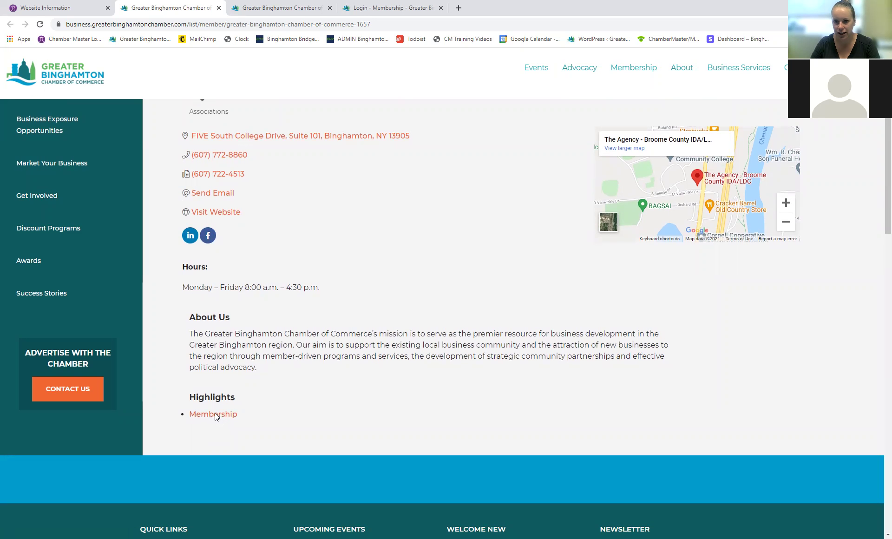
{"action": "left_click", "coordinate": [215, 415]}
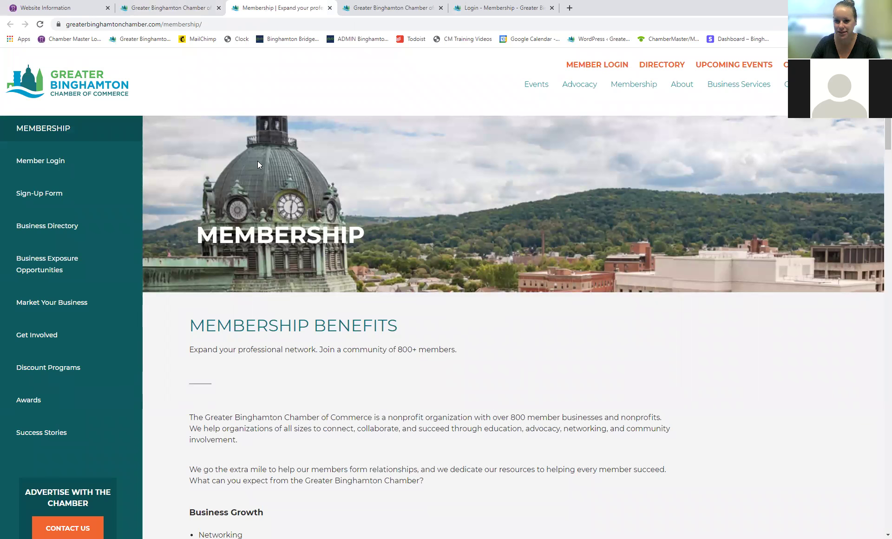
Step: Go back to the company's Website Information page and scroll through the Web Page Content form
{"action": "left_click", "coordinate": [71, 10]}
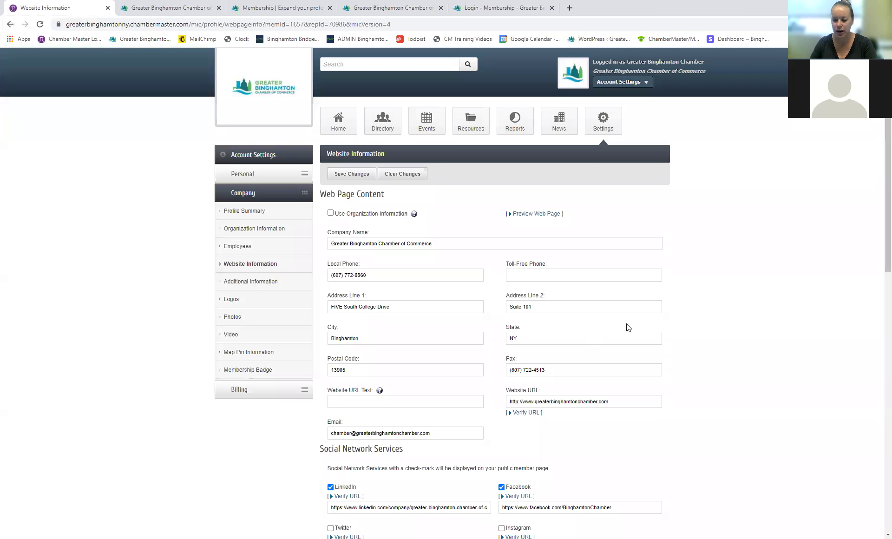
{"action": "scroll", "coordinate": [716, 288], "scroll_direction": "down", "scroll_amount": 4}
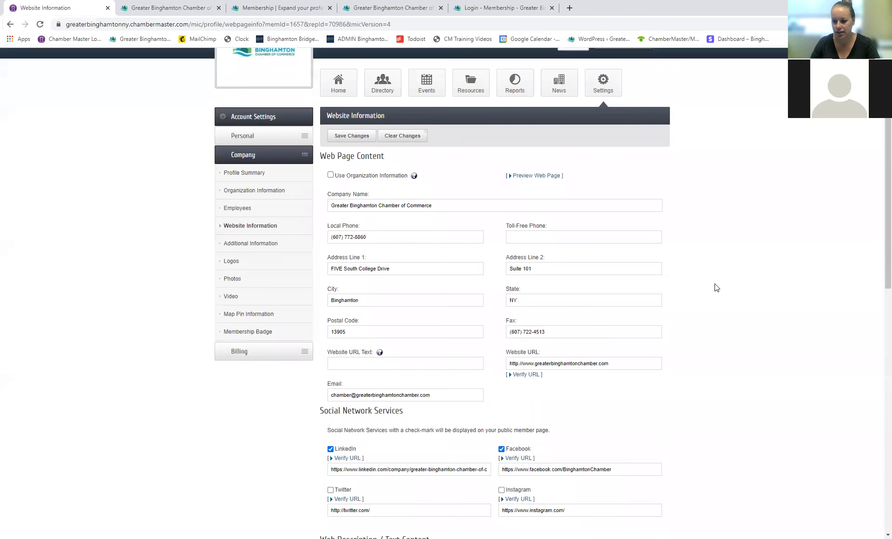
{"action": "scroll", "coordinate": [717, 288], "scroll_direction": "up", "scroll_amount": 4}
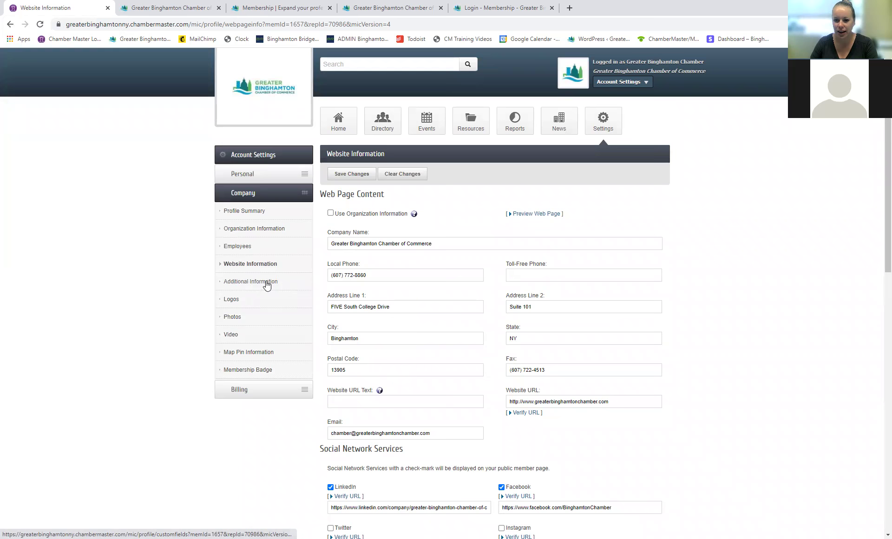
Step: On Additional Information, browse the Business Classification options and close them without choosing one
{"action": "left_click", "coordinate": [267, 284]}
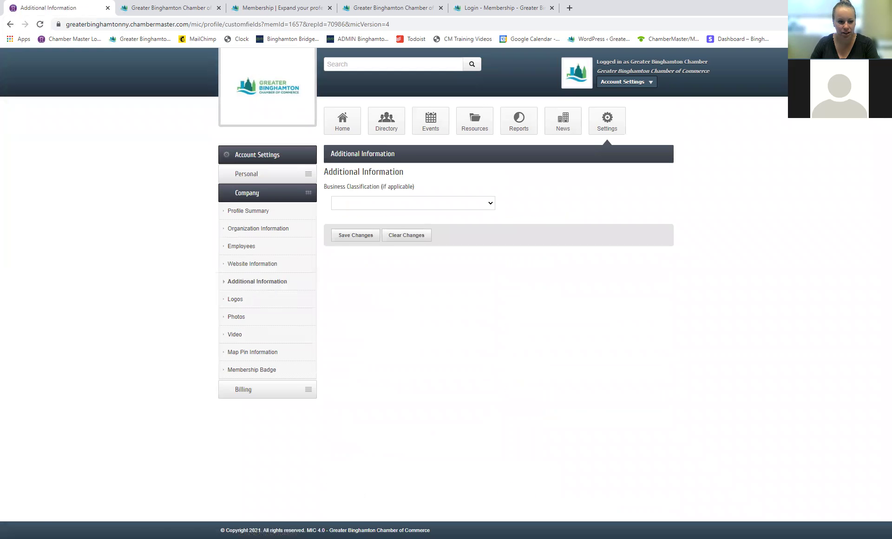
{"action": "left_click", "coordinate": [445, 206]}
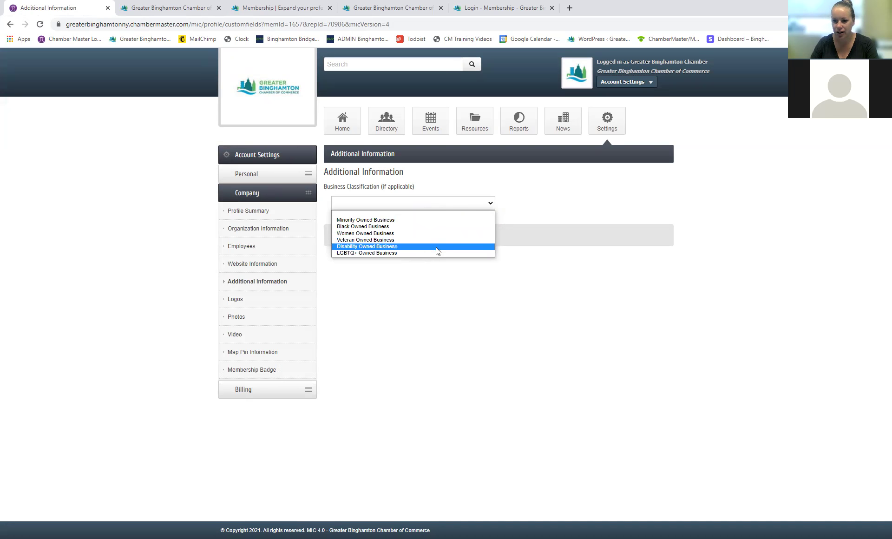
{"action": "left_click", "coordinate": [439, 278]}
{"action": "left_click", "coordinate": [236, 300]}
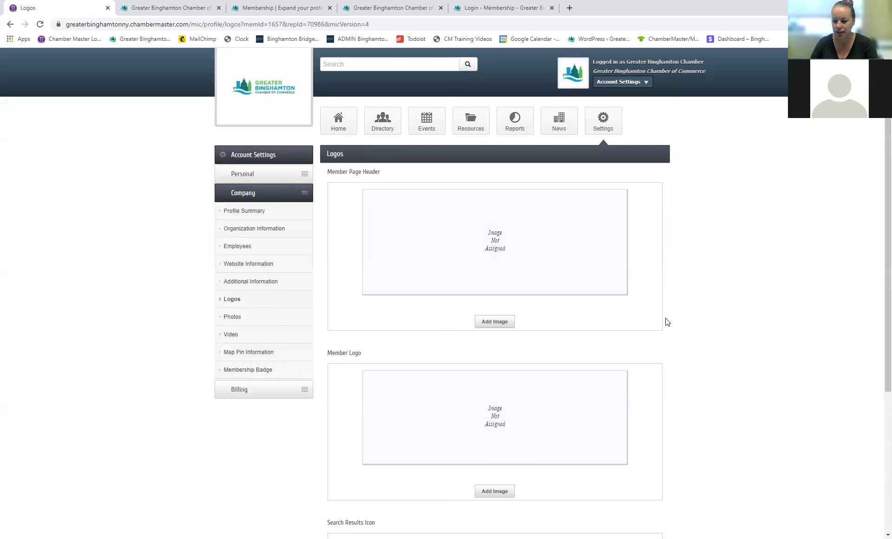
Step: Upload Chamber-Facebook-Cover-PRD.jpg as the member page header image
{"action": "scroll", "coordinate": [593, 325], "scroll_direction": "down", "scroll_amount": 2}
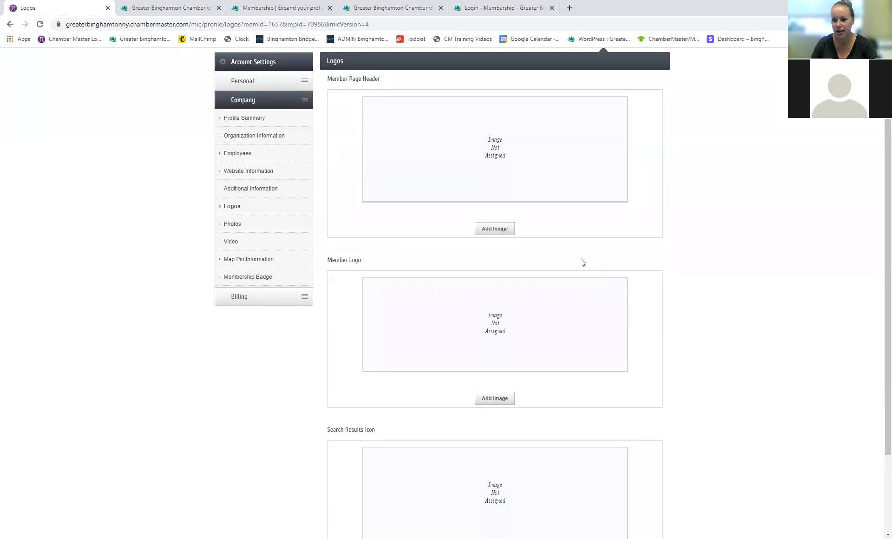
{"action": "scroll", "coordinate": [506, 192], "scroll_direction": "up", "scroll_amount": 1}
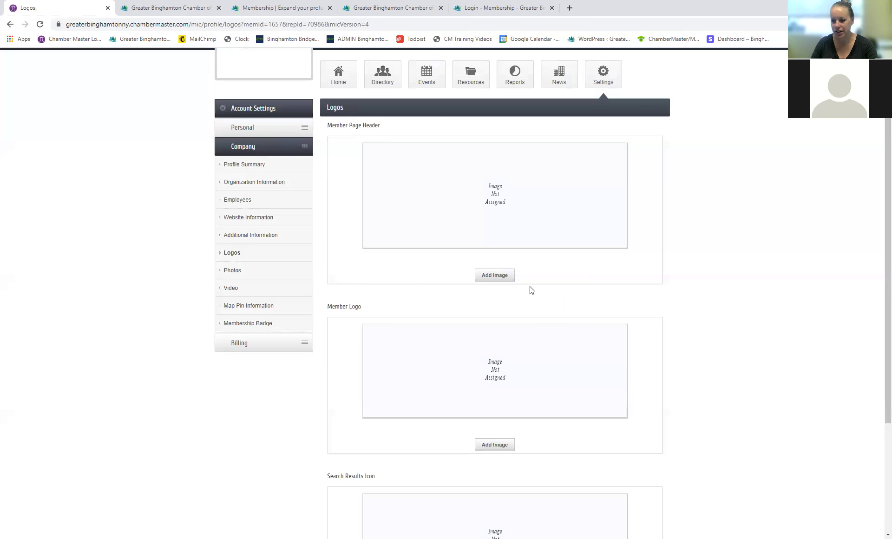
{"action": "left_click", "coordinate": [494, 276]}
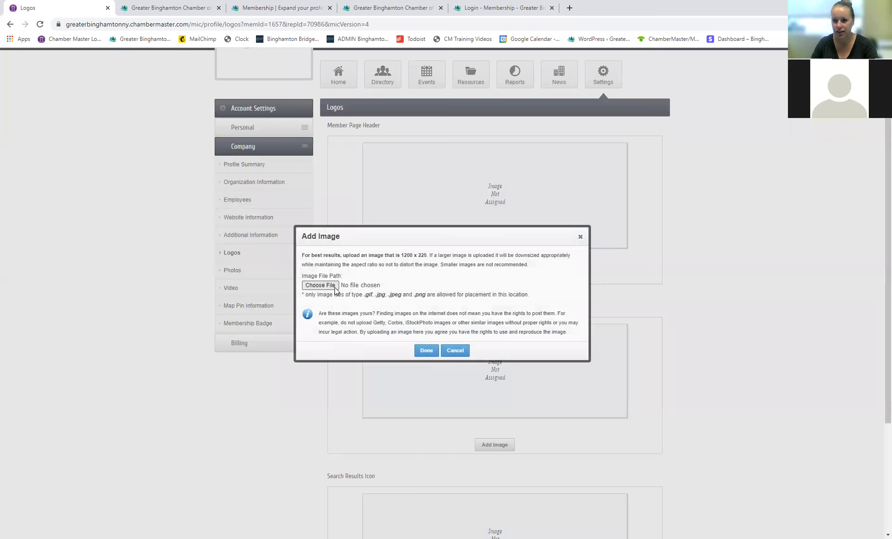
{"action": "left_click", "coordinate": [321, 285]}
{"action": "left_click", "coordinate": [111, 91]}
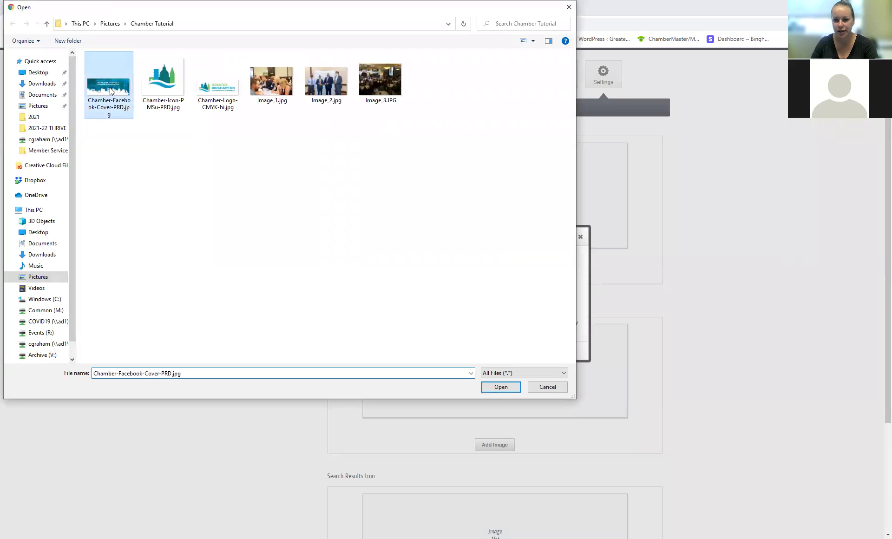
{"action": "double_click", "coordinate": [111, 91]}
{"action": "left_click", "coordinate": [424, 349]}
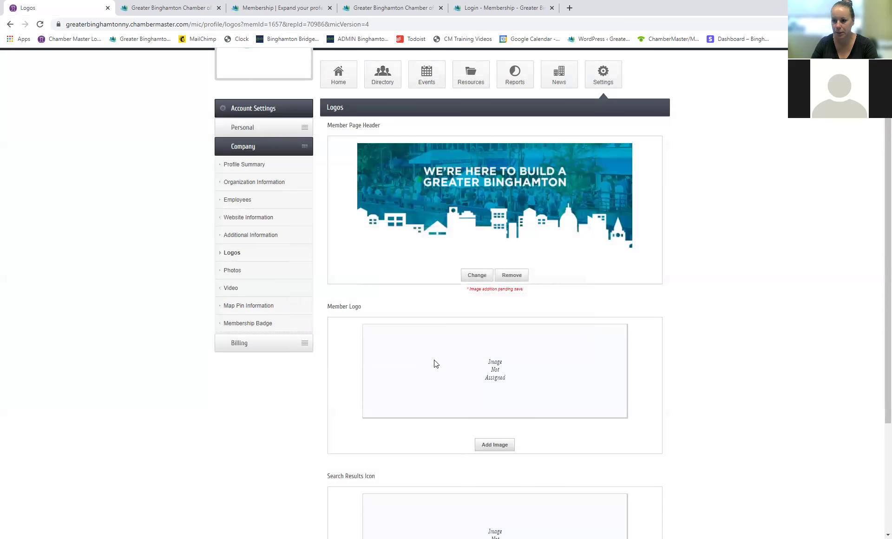
Step: Upload Chamber-Logo-CMYK-hi.jpg as the member logo
{"action": "scroll", "coordinate": [611, 354], "scroll_direction": "down", "scroll_amount": 1}
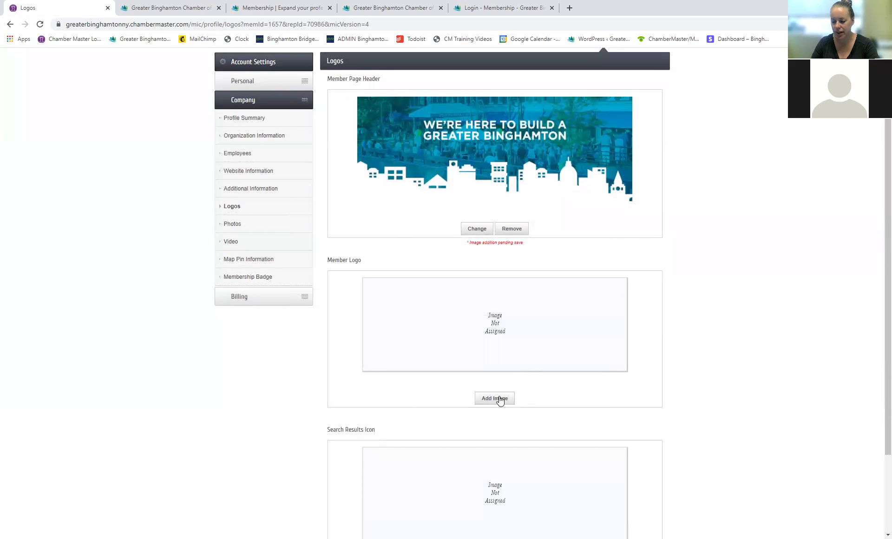
{"action": "left_click", "coordinate": [504, 399]}
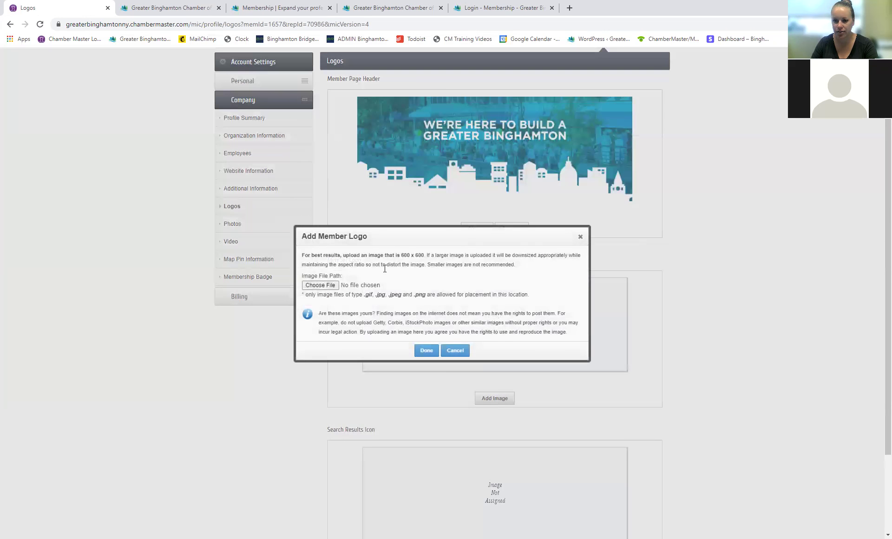
{"action": "left_click", "coordinate": [322, 285]}
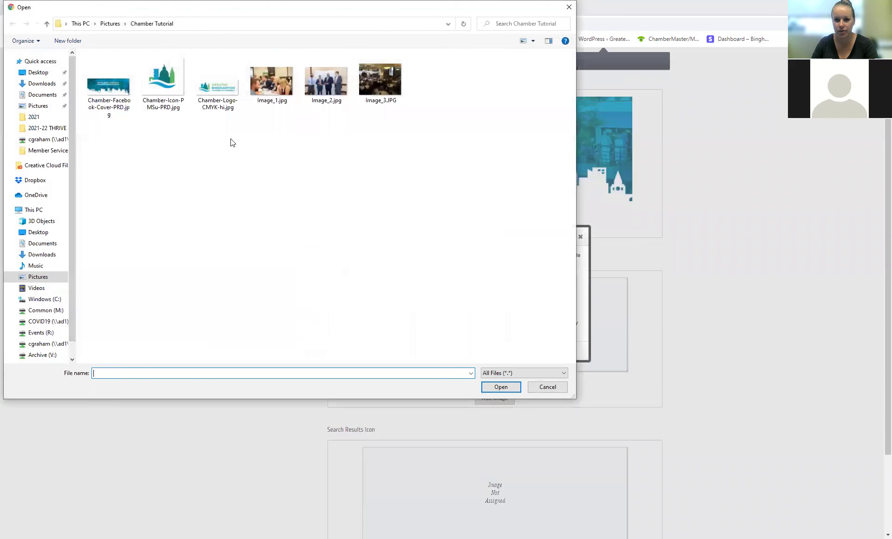
{"action": "left_click", "coordinate": [220, 103]}
{"action": "double_click", "coordinate": [220, 102]}
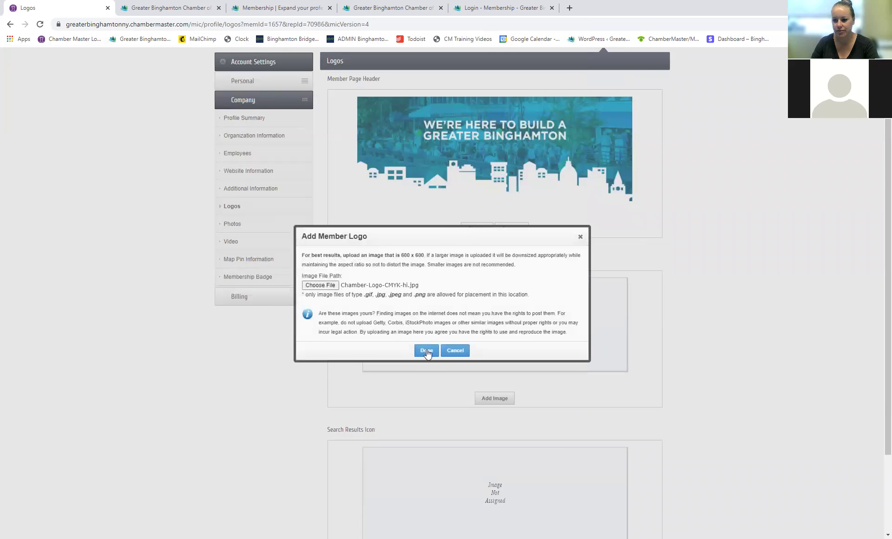
{"action": "left_click", "coordinate": [426, 352]}
Step: Set Chamber-Logo-CMYK-hi.jpg as the search results icon and save the Logos changes
{"action": "scroll", "coordinate": [638, 359], "scroll_direction": "down", "scroll_amount": 2}
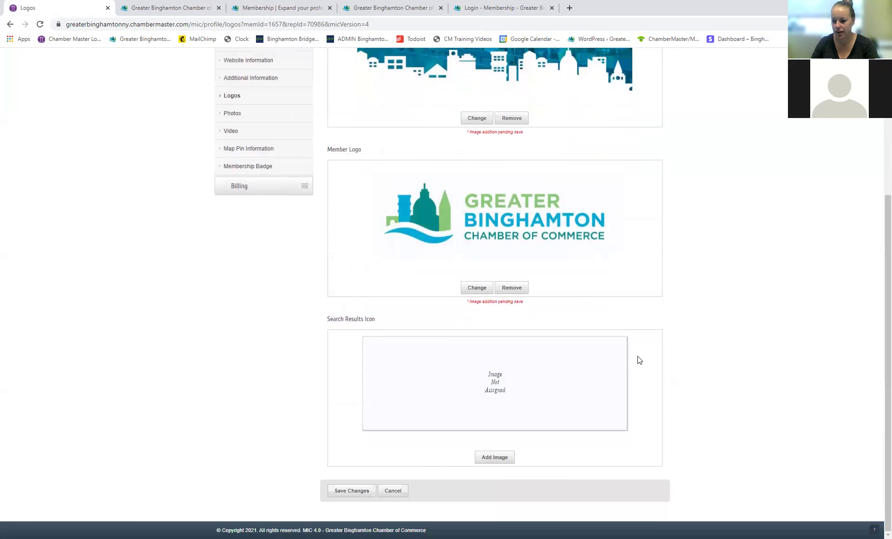
{"action": "left_click", "coordinate": [495, 458]}
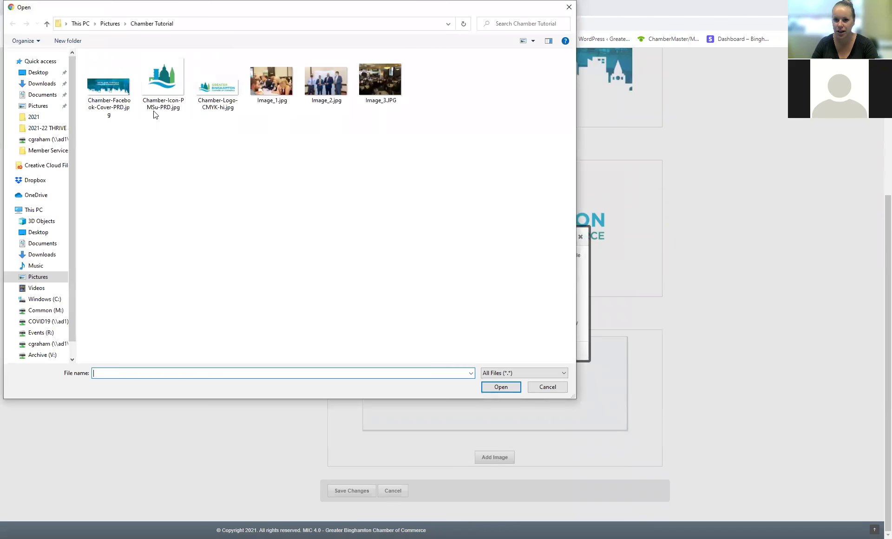
{"action": "double_click", "coordinate": [225, 103]}
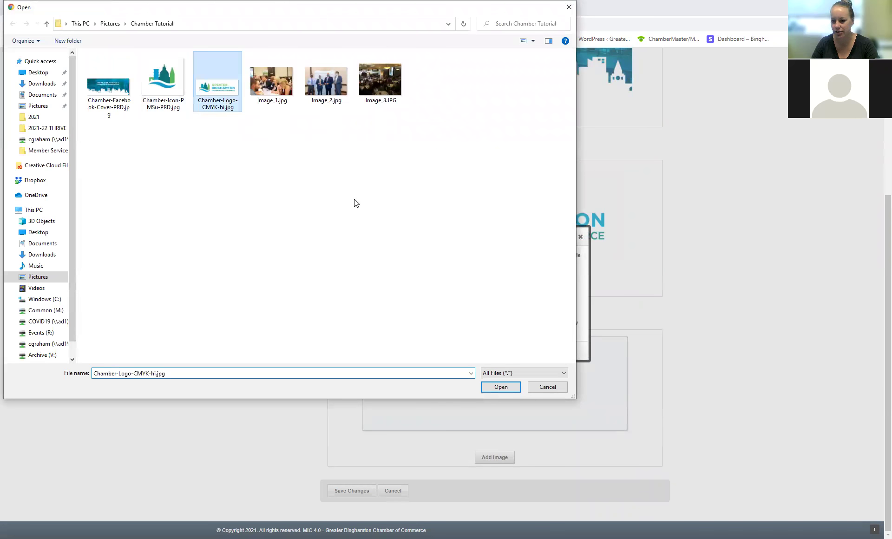
{"action": "left_click", "coordinate": [426, 352]}
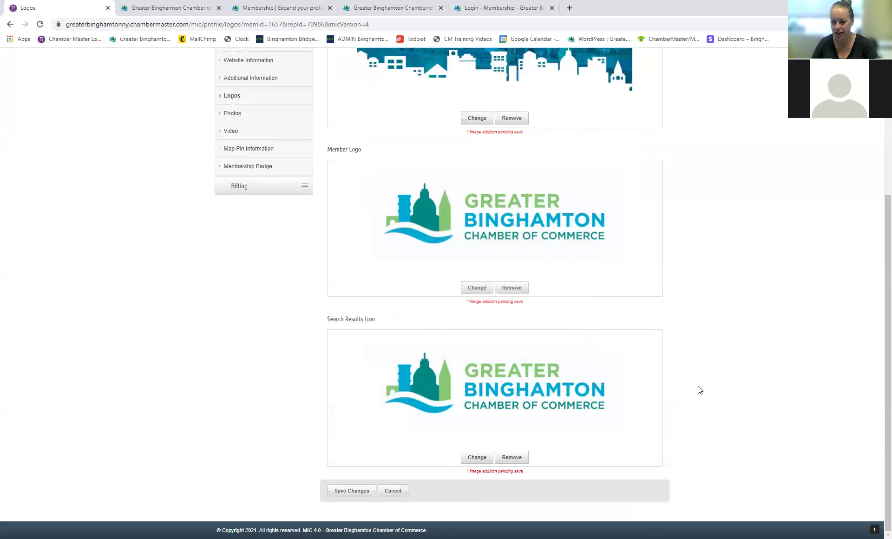
{"action": "left_click", "coordinate": [343, 490]}
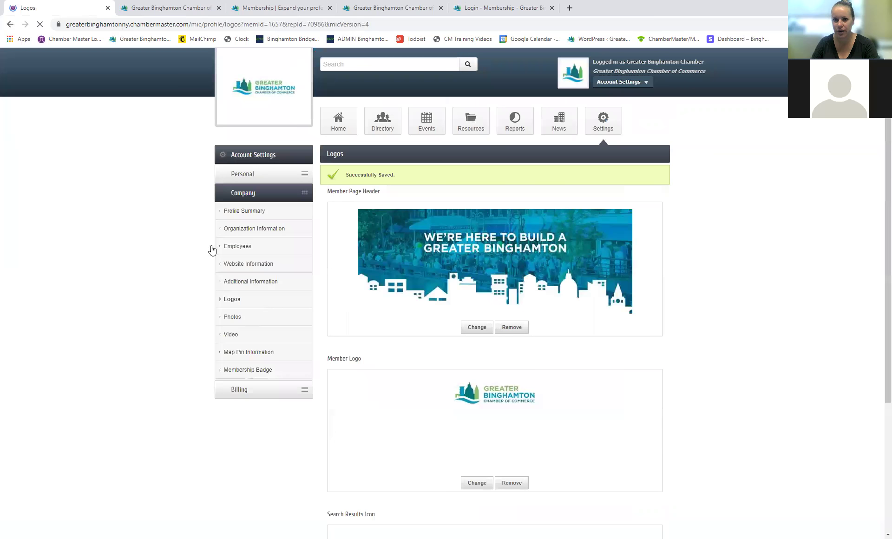
{"action": "left_click", "coordinate": [164, 8]}
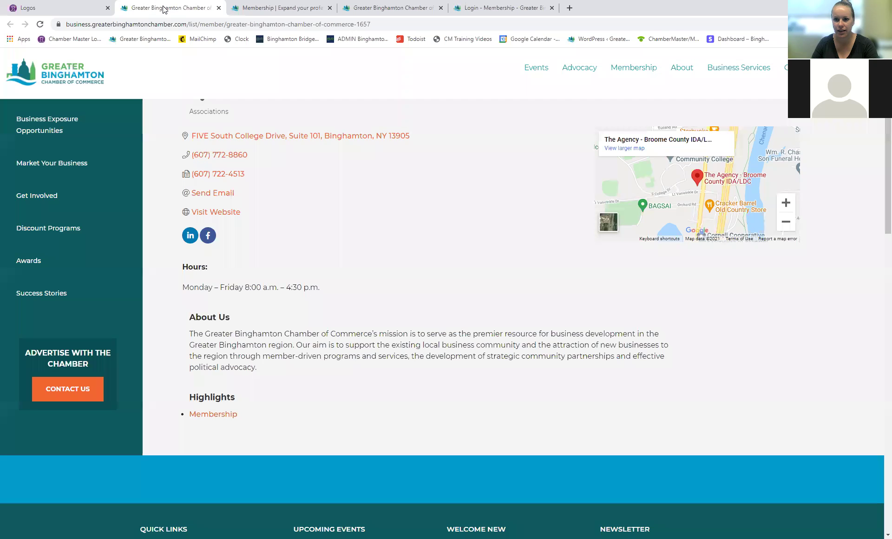
Step: Reload the public listing to show the new images, then open the business directory search
{"action": "left_click", "coordinate": [40, 24]}
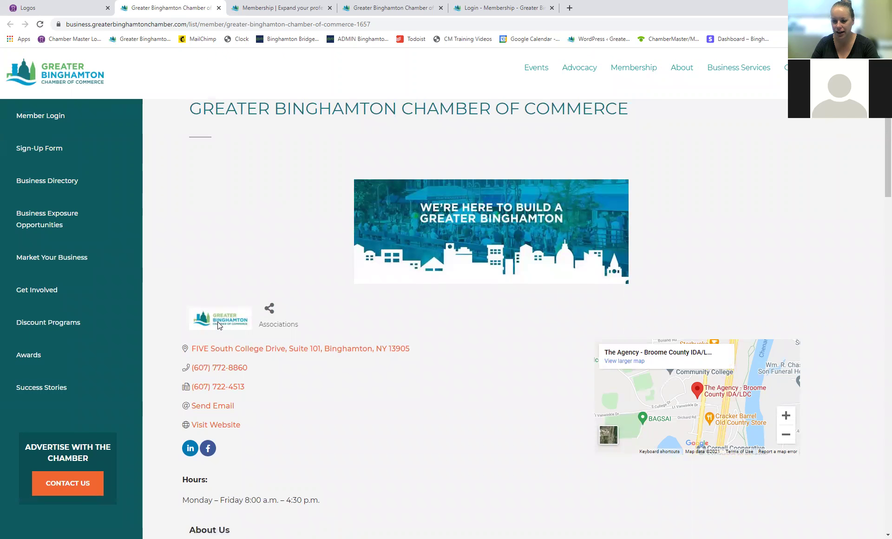
{"action": "scroll", "coordinate": [218, 322], "scroll_direction": "down", "scroll_amount": 3}
{"action": "scroll", "coordinate": [407, 341], "scroll_direction": "up", "scroll_amount": 4}
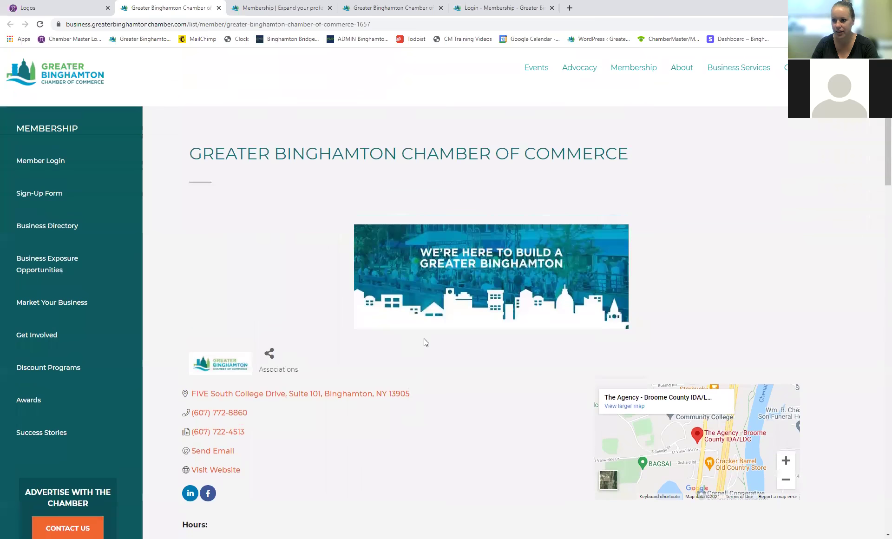
{"action": "left_click", "coordinate": [662, 67]}
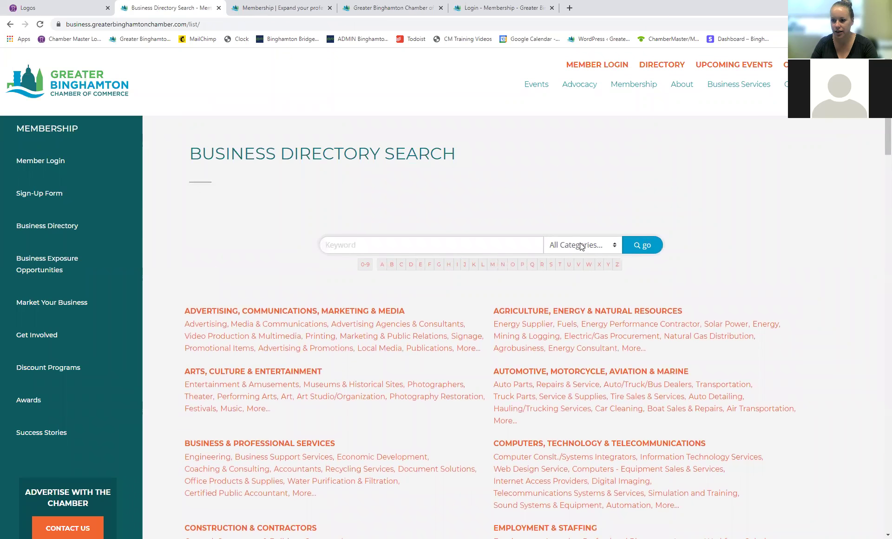
{"action": "left_click", "coordinate": [581, 246]}
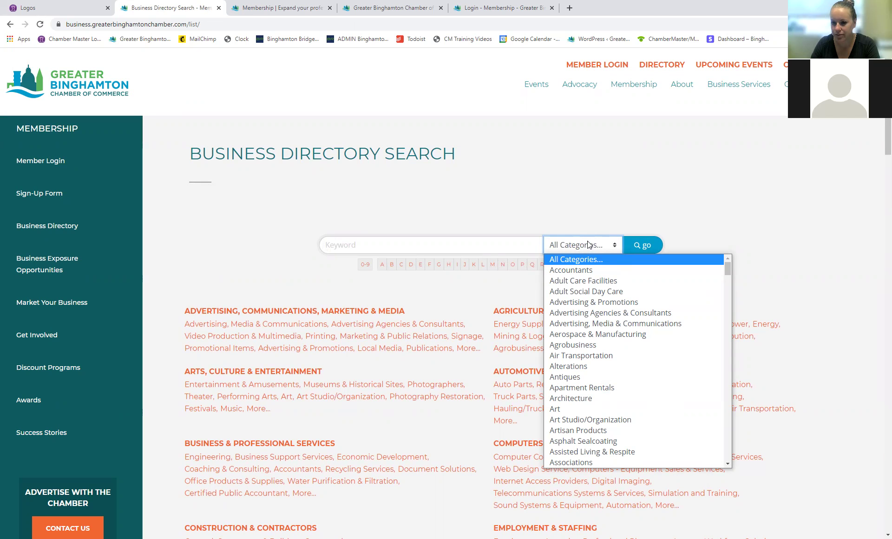
{"action": "left_click", "coordinate": [112, 5]}
{"action": "left_click", "coordinate": [169, 5]}
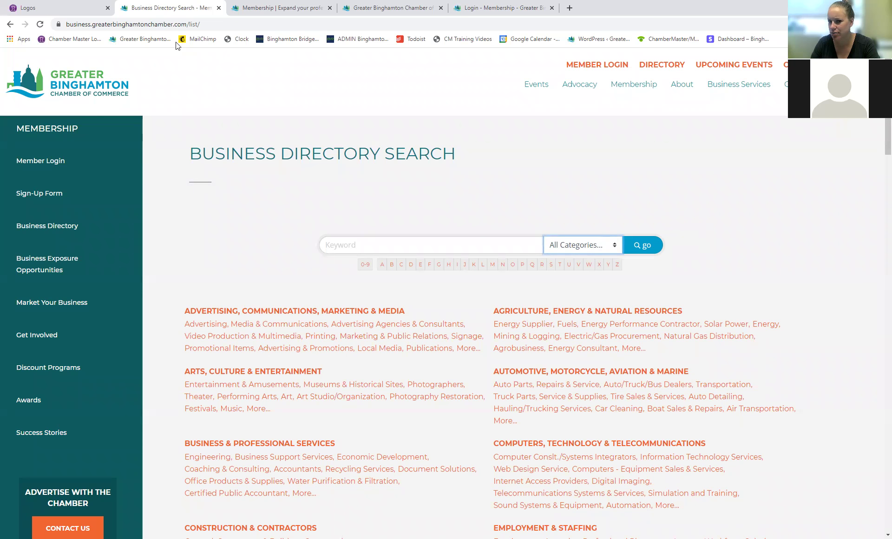
Step: Search the directory's Associations category and review its 8 results
{"action": "left_click", "coordinate": [593, 245]}
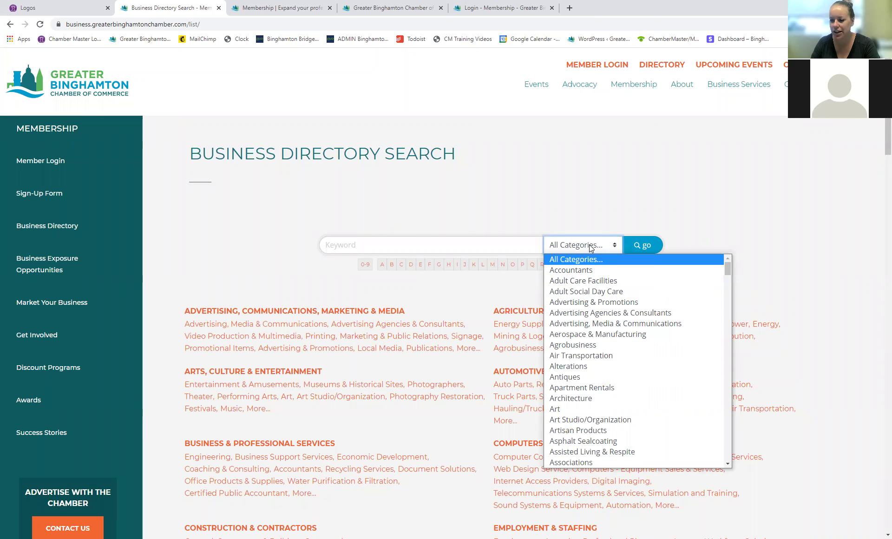
{"action": "scroll", "coordinate": [599, 397], "scroll_direction": "down", "scroll_amount": 2}
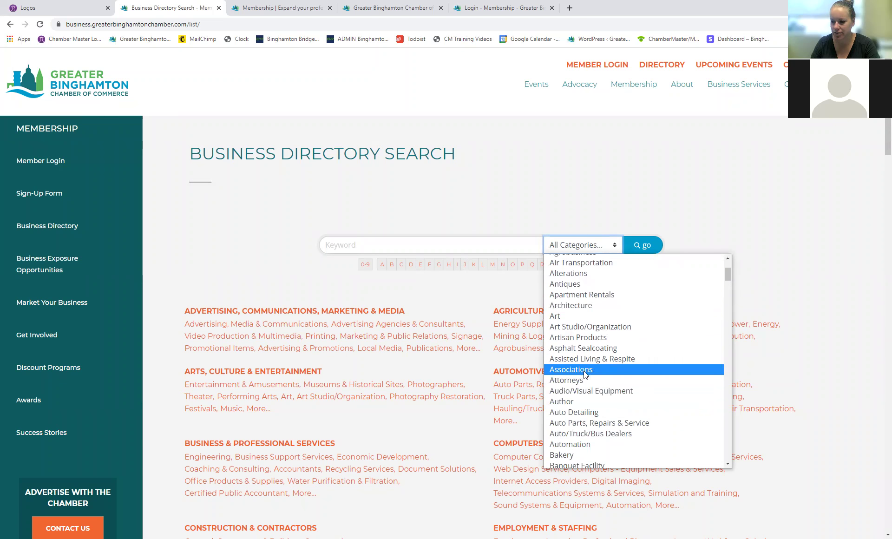
{"action": "left_click", "coordinate": [583, 369]}
{"action": "left_click", "coordinate": [653, 247]}
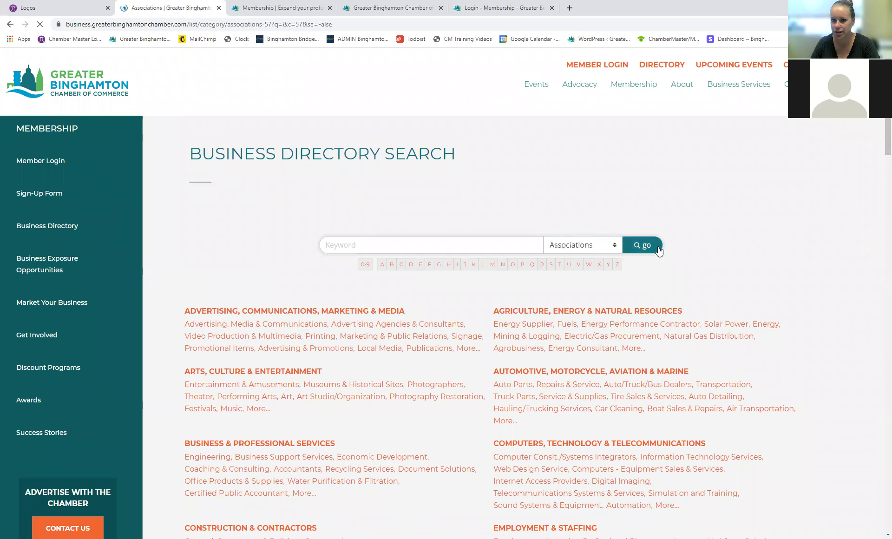
{"action": "scroll", "coordinate": [324, 442], "scroll_direction": "down", "scroll_amount": 2}
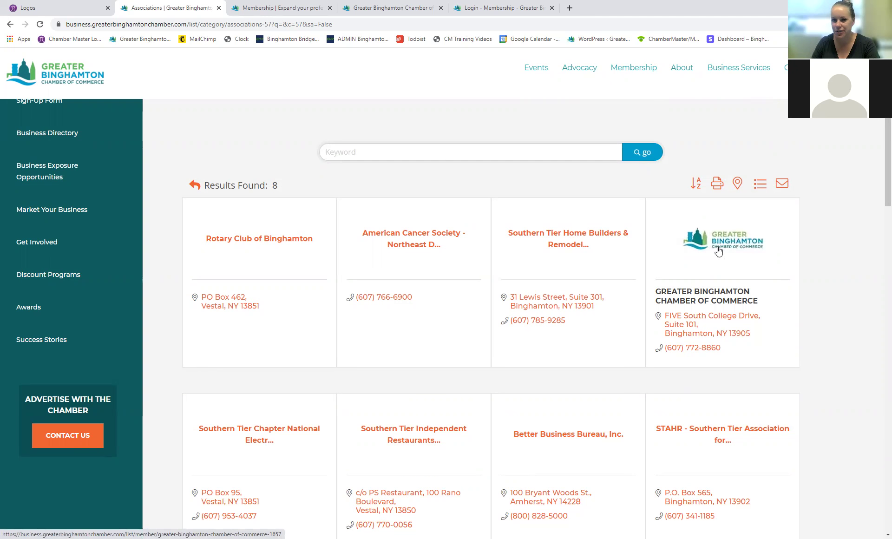
{"action": "left_click", "coordinate": [66, 9]}
Step: Create a new photo gallery on the Photos page and add Image_1.jpg to it
{"action": "scroll", "coordinate": [700, 374], "scroll_direction": "down", "scroll_amount": 2}
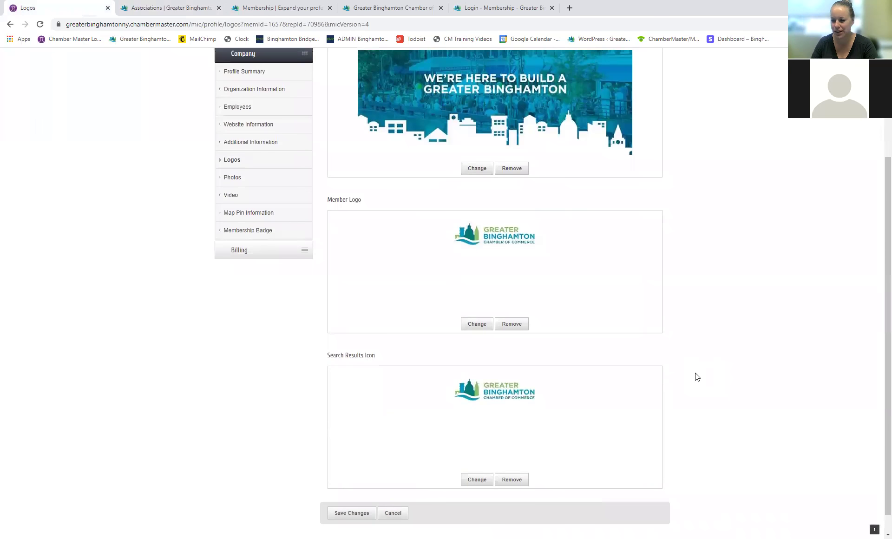
{"action": "scroll", "coordinate": [695, 376], "scroll_direction": "up", "scroll_amount": 2}
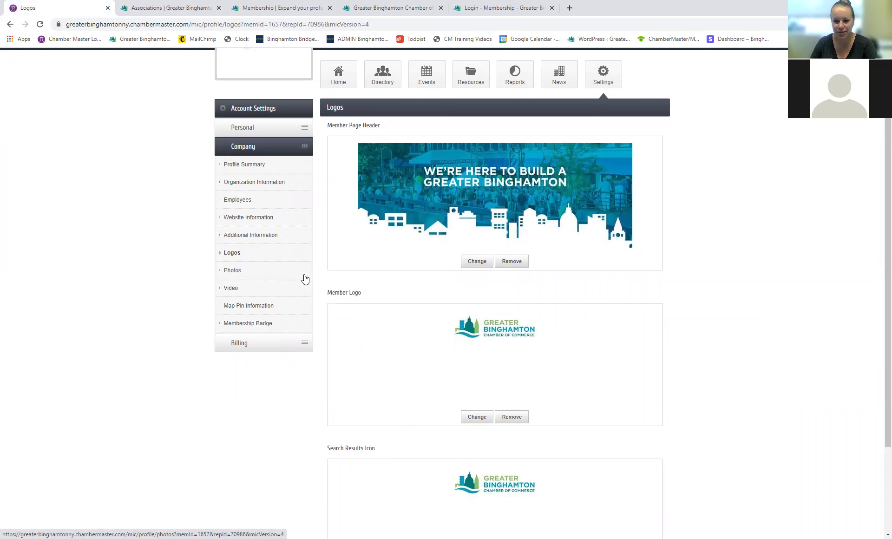
{"action": "left_click", "coordinate": [232, 270]}
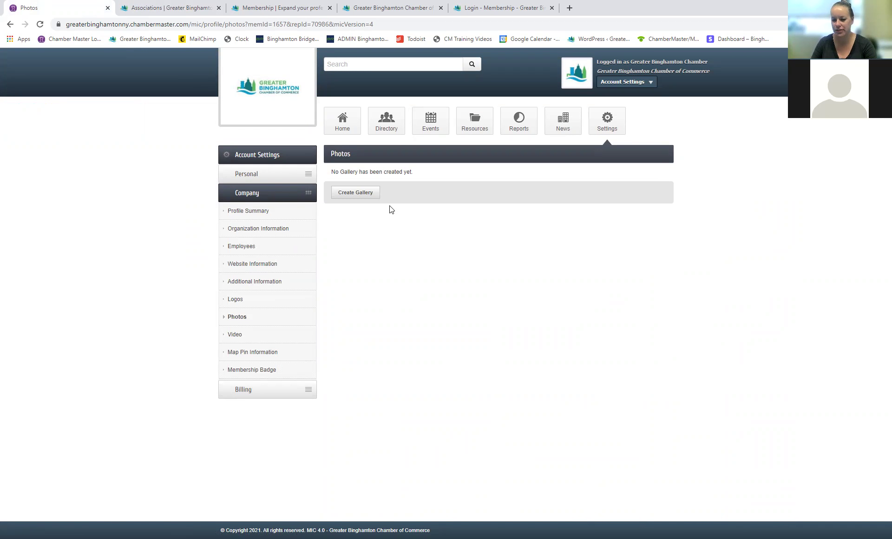
{"action": "left_click", "coordinate": [367, 194]}
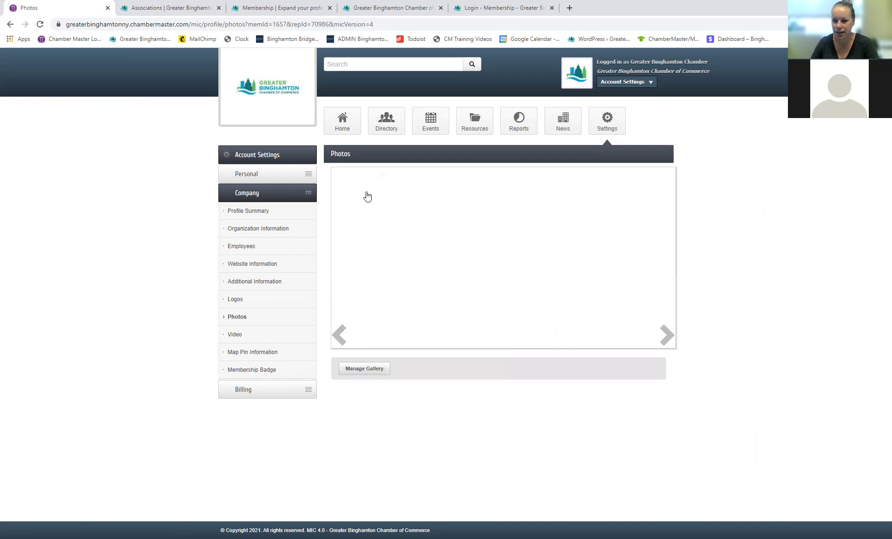
{"action": "left_click", "coordinate": [364, 369]}
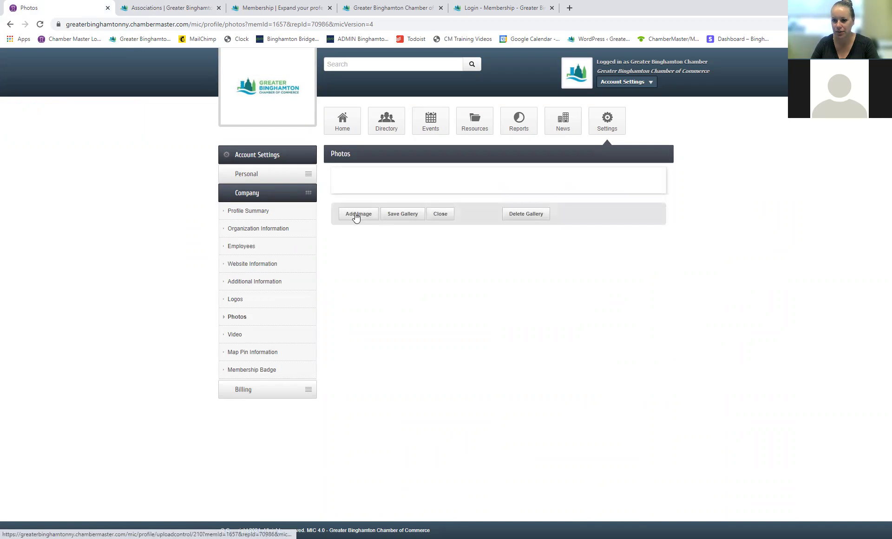
{"action": "left_click", "coordinate": [359, 216]}
{"action": "left_click", "coordinate": [324, 286]}
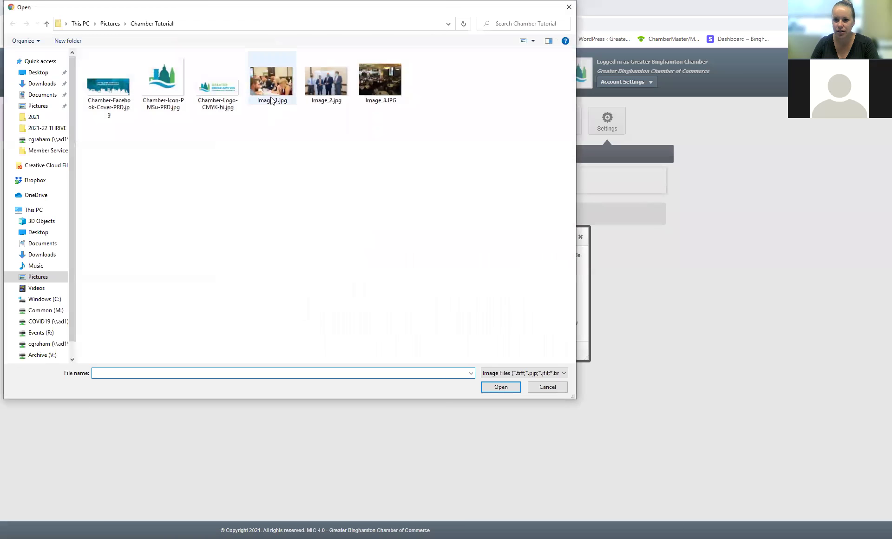
{"action": "double_click", "coordinate": [272, 93]}
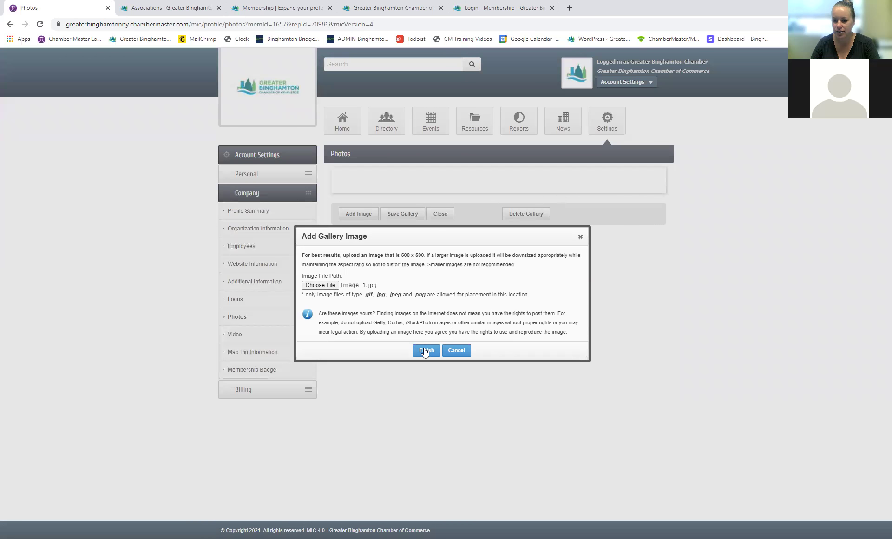
{"action": "left_click", "coordinate": [425, 350]}
Step: Add Image_2.jpg to the gallery
{"action": "left_click", "coordinate": [405, 277]}
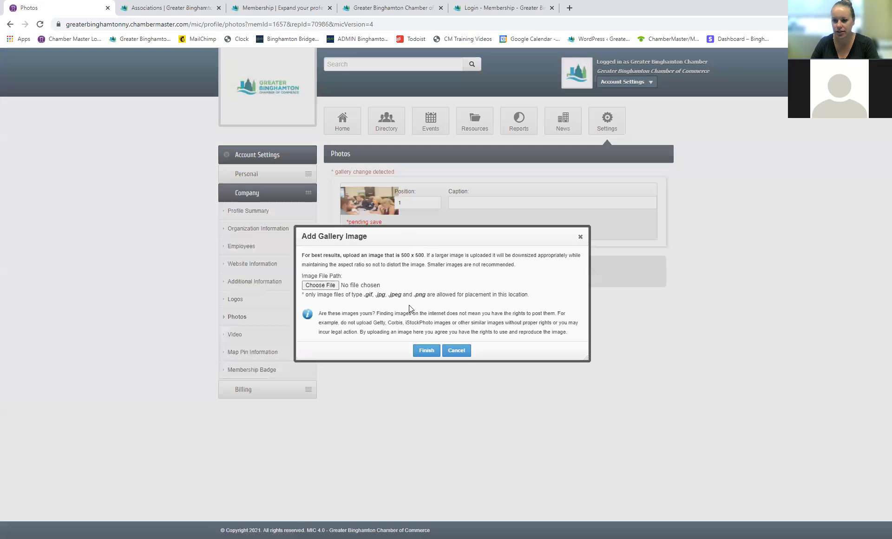
{"action": "left_click", "coordinate": [322, 340]}
{"action": "double_click", "coordinate": [336, 89]}
{"action": "left_click", "coordinate": [434, 350]}
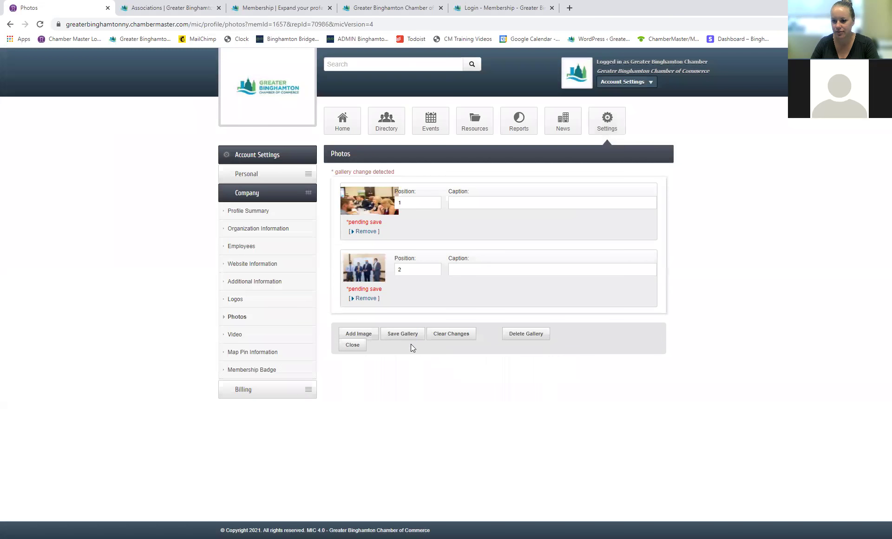
Step: Add Image_3.JPG and save the three-photo gallery
{"action": "left_click", "coordinate": [366, 336]}
{"action": "left_click", "coordinate": [330, 286]}
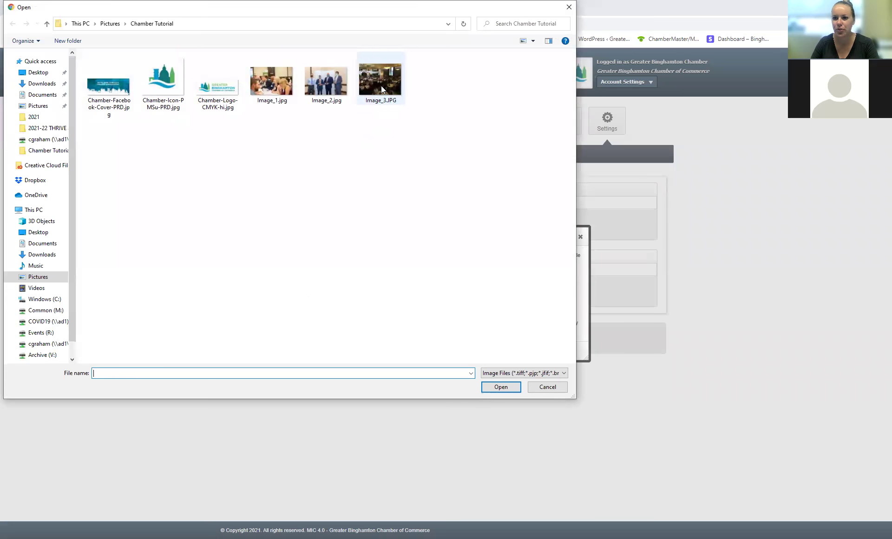
{"action": "left_click", "coordinate": [380, 86]}
{"action": "double_click", "coordinate": [380, 86]}
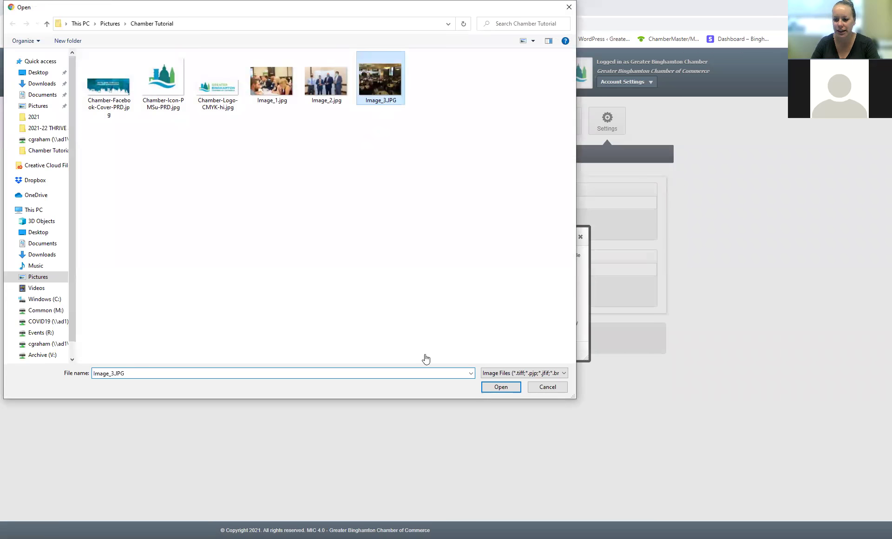
{"action": "left_click", "coordinate": [424, 353]}
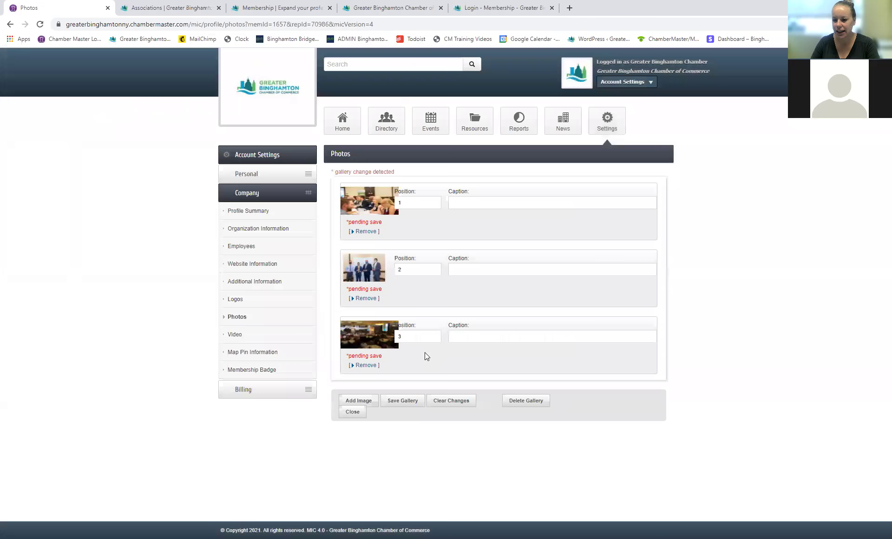
{"action": "left_click", "coordinate": [412, 405]}
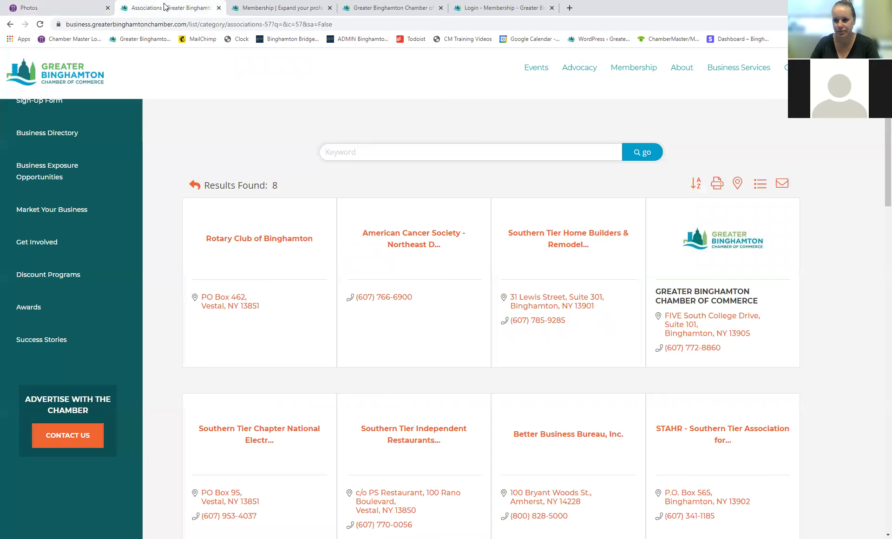
Step: Check the three gallery photos on the Greater Binghamton Chamber of Commerce listing, then close the Associations results
{"action": "left_click", "coordinate": [169, 8]}
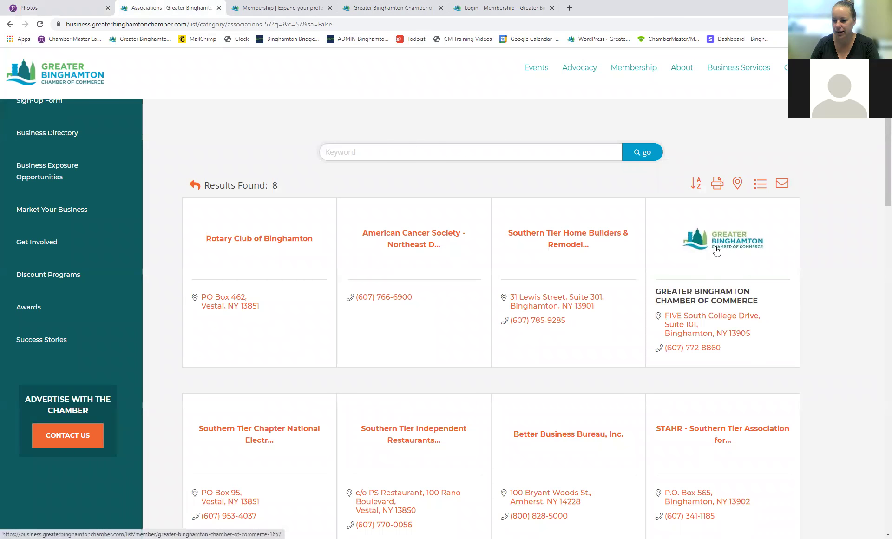
{"action": "left_click", "coordinate": [716, 248]}
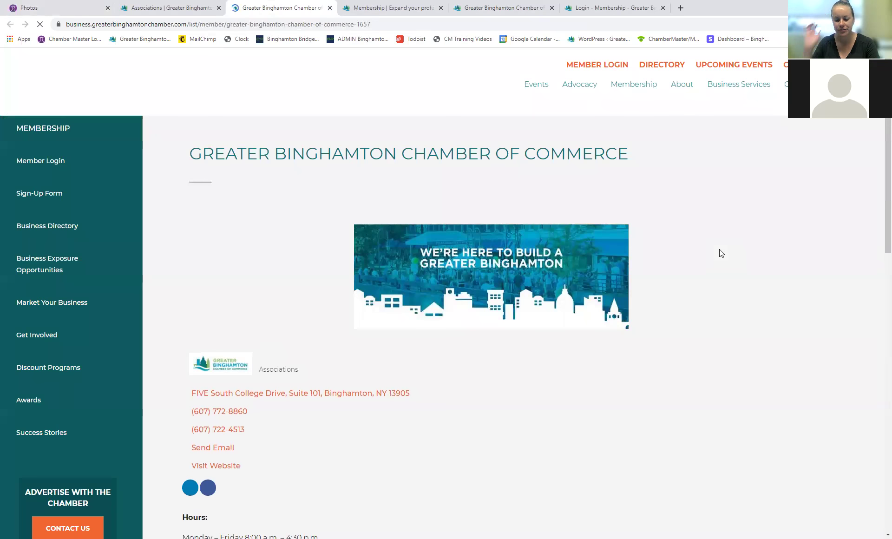
{"action": "scroll", "coordinate": [525, 263], "scroll_direction": "down", "scroll_amount": 4}
{"action": "scroll", "coordinate": [524, 263], "scroll_direction": "down", "scroll_amount": 6}
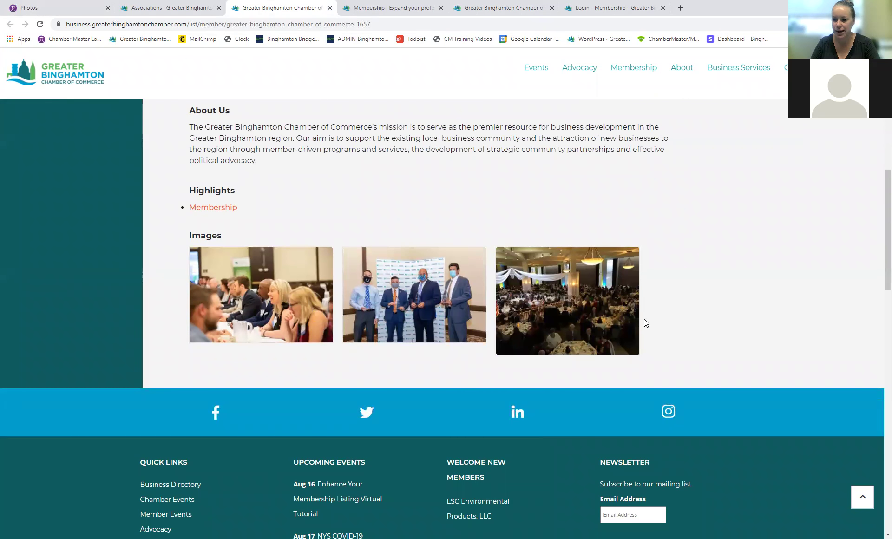
{"action": "left_click", "coordinate": [219, 8]}
{"action": "left_click", "coordinate": [56, 8]}
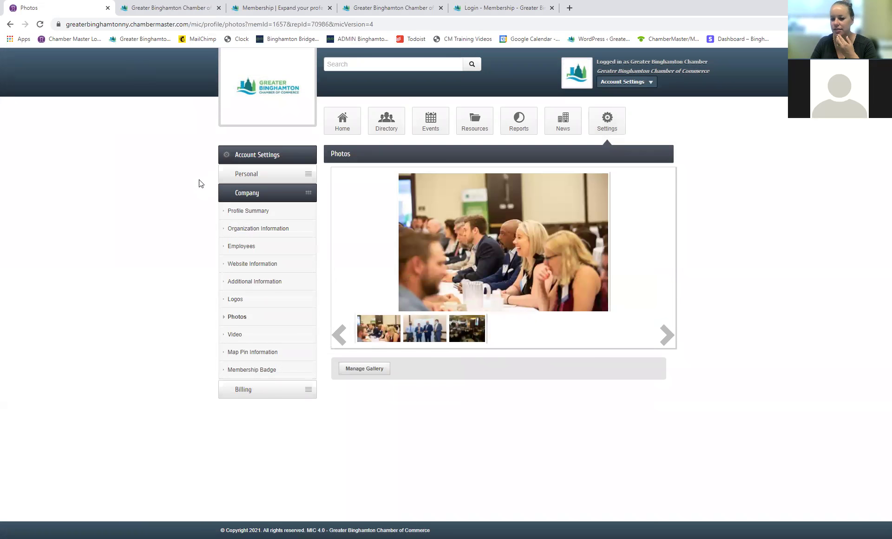
Step: Paste the Member Testimonials YouTube link into the Video settings, save, and reload the public listing
{"action": "left_click", "coordinate": [254, 338]}
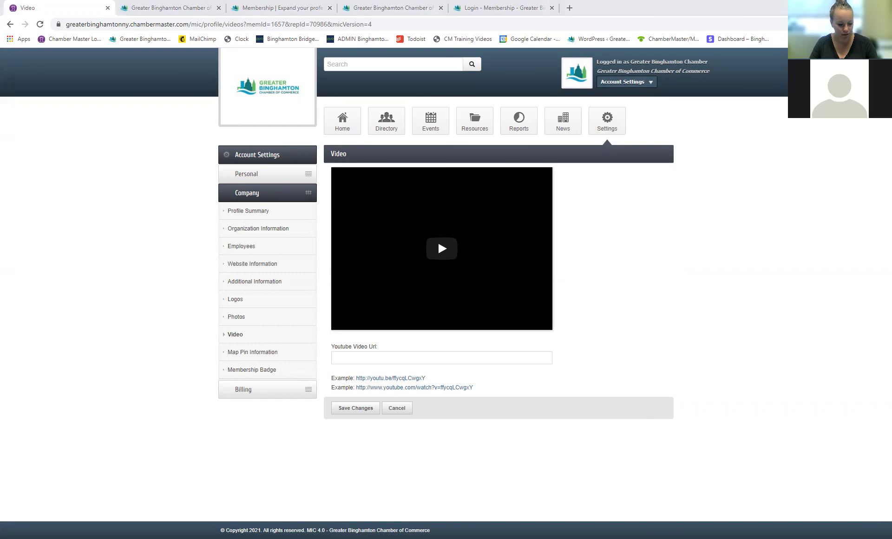
{"action": "left_click", "coordinate": [356, 357]}
{"action": "type", "text": "https://youtu.be/wDOOQXVt0KM"}
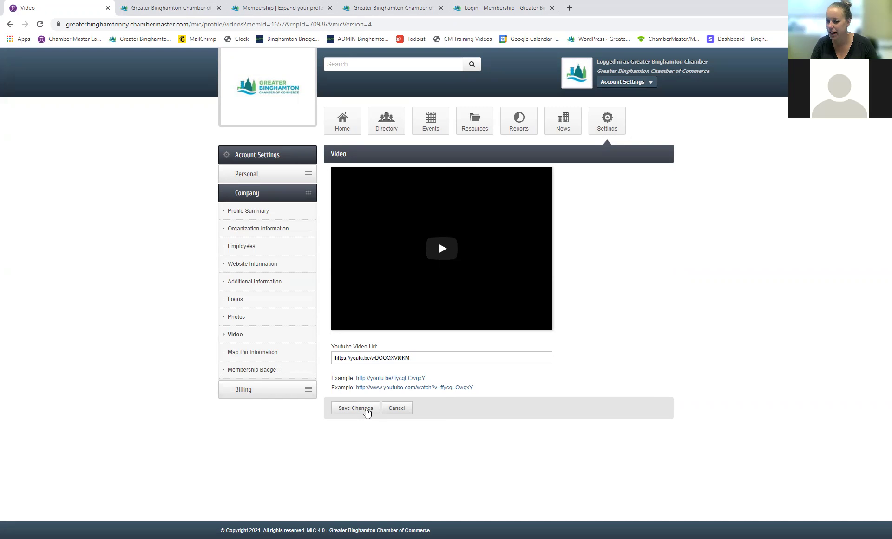
{"action": "left_click", "coordinate": [366, 409]}
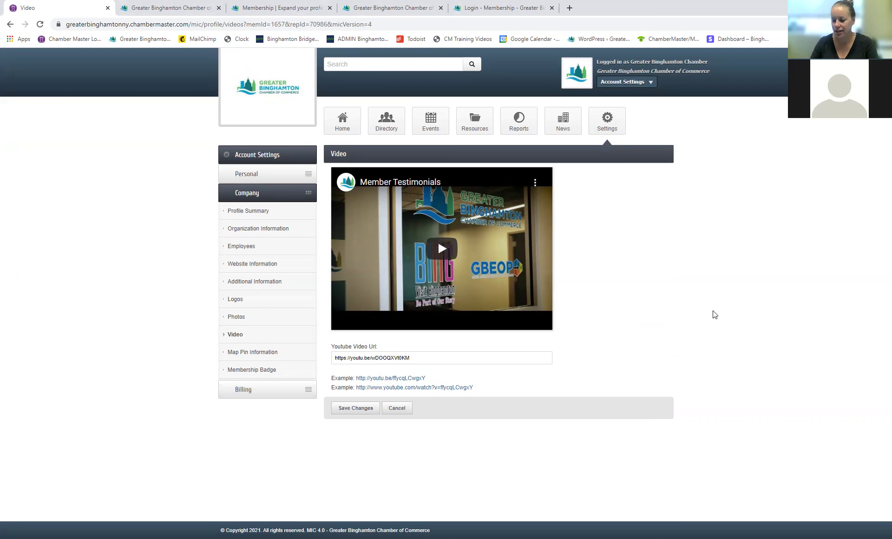
{"action": "left_click", "coordinate": [167, 8]}
{"action": "left_click", "coordinate": [41, 27]}
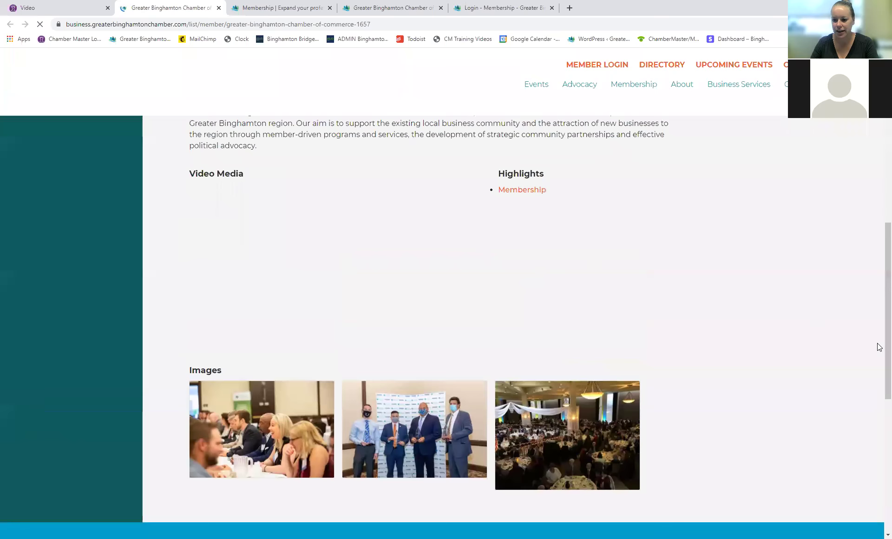
Step: Review the public listing's city banner, chamber logo, contact details, map and Member Testimonials video
{"action": "scroll", "coordinate": [394, 317], "scroll_direction": "up", "scroll_amount": 3}
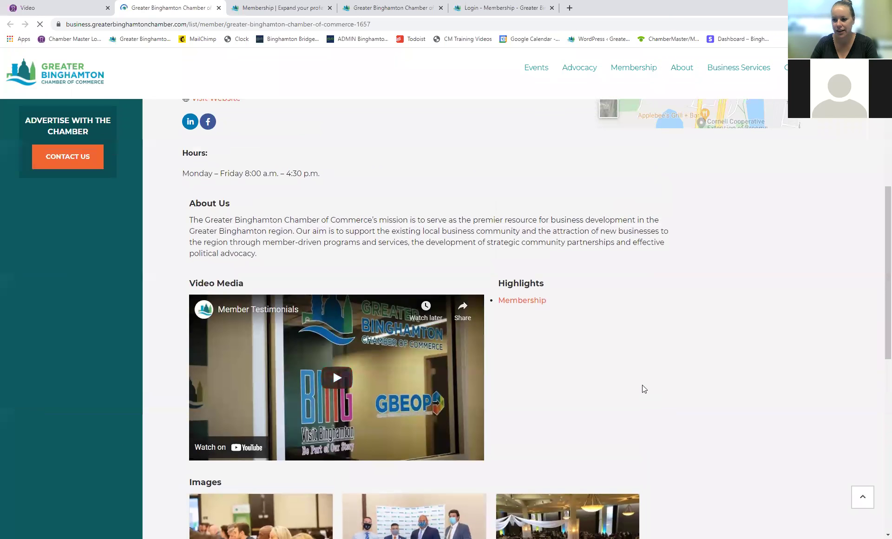
{"action": "scroll", "coordinate": [634, 385], "scroll_direction": "up", "scroll_amount": 1}
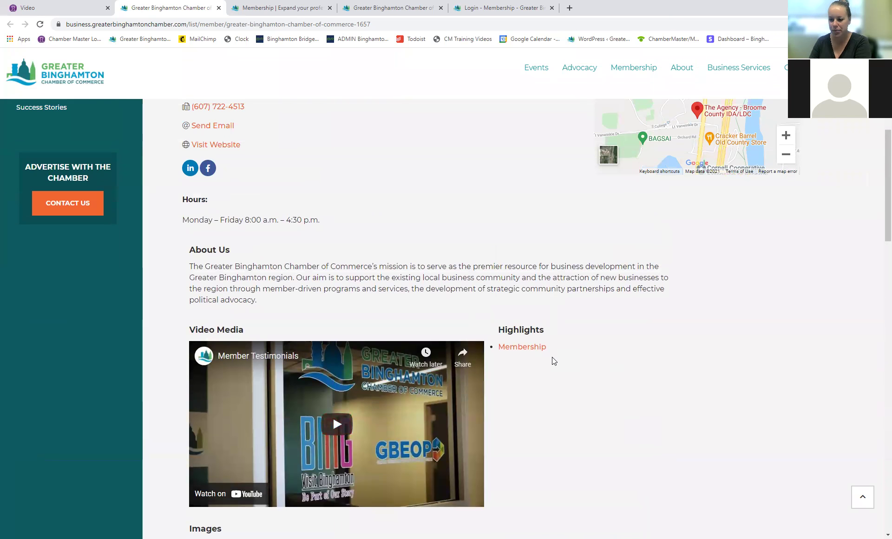
{"action": "scroll", "coordinate": [534, 360], "scroll_direction": "down", "scroll_amount": 3}
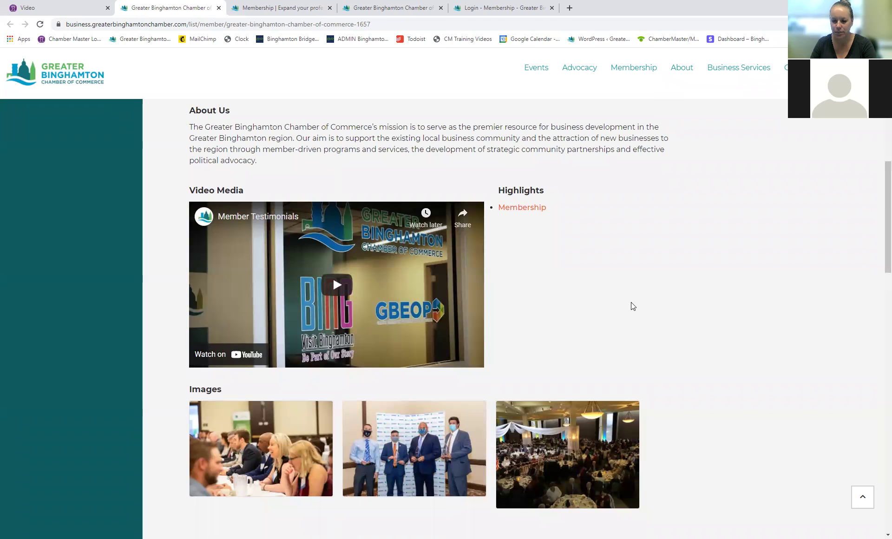
{"action": "scroll", "coordinate": [631, 302], "scroll_direction": "down", "scroll_amount": 2}
{"action": "scroll", "coordinate": [631, 302], "scroll_direction": "up", "scroll_amount": 6}
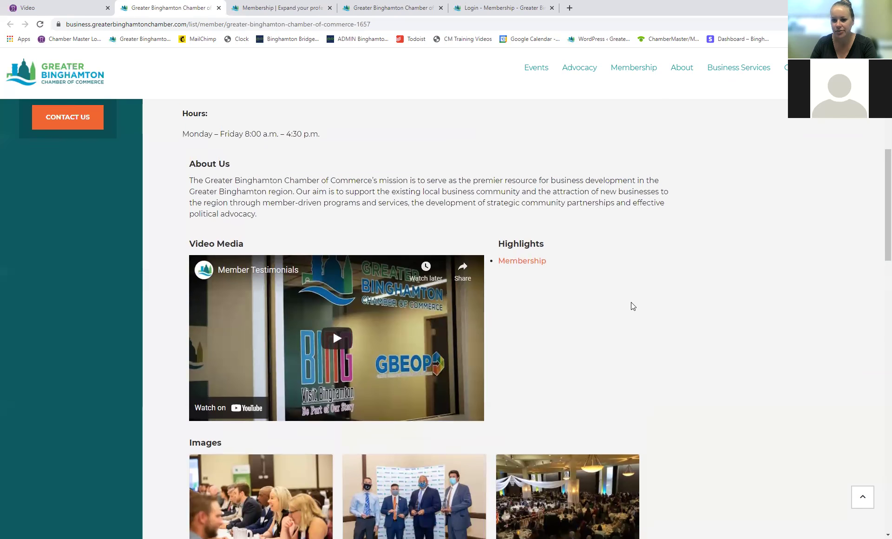
{"action": "scroll", "coordinate": [629, 300], "scroll_direction": "up", "scroll_amount": 2}
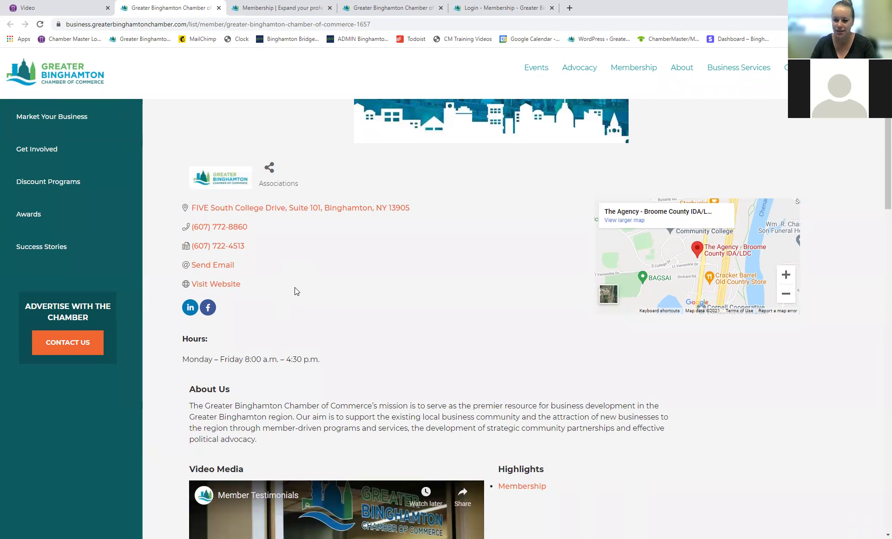
{"action": "scroll", "coordinate": [433, 320], "scroll_direction": "down", "scroll_amount": 2}
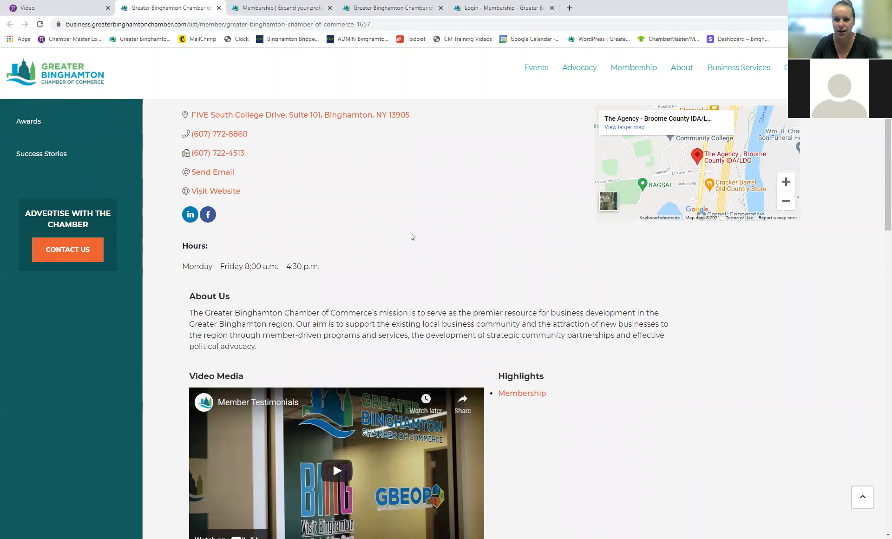
{"action": "scroll", "coordinate": [422, 248], "scroll_direction": "up", "scroll_amount": 3}
{"action": "scroll", "coordinate": [474, 250], "scroll_direction": "up", "scroll_amount": 2}
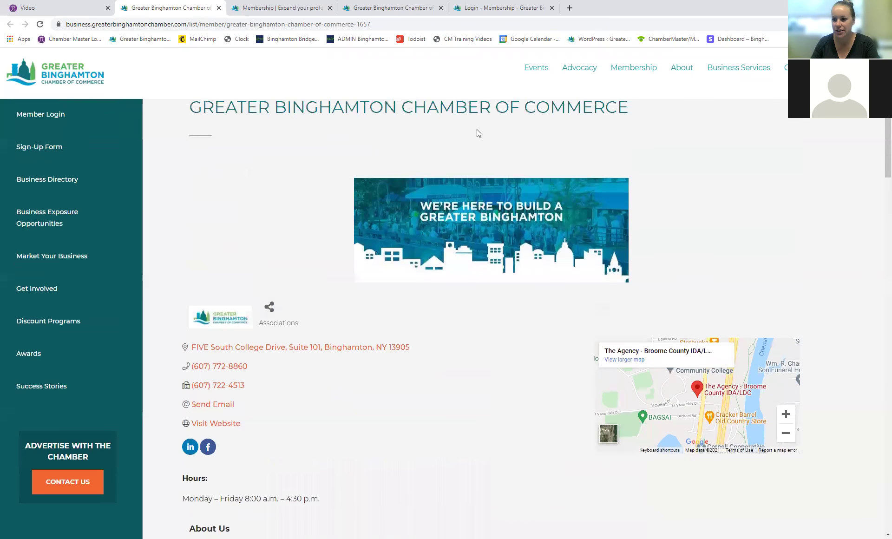
{"action": "scroll", "coordinate": [325, 259], "scroll_direction": "up", "scroll_amount": 1}
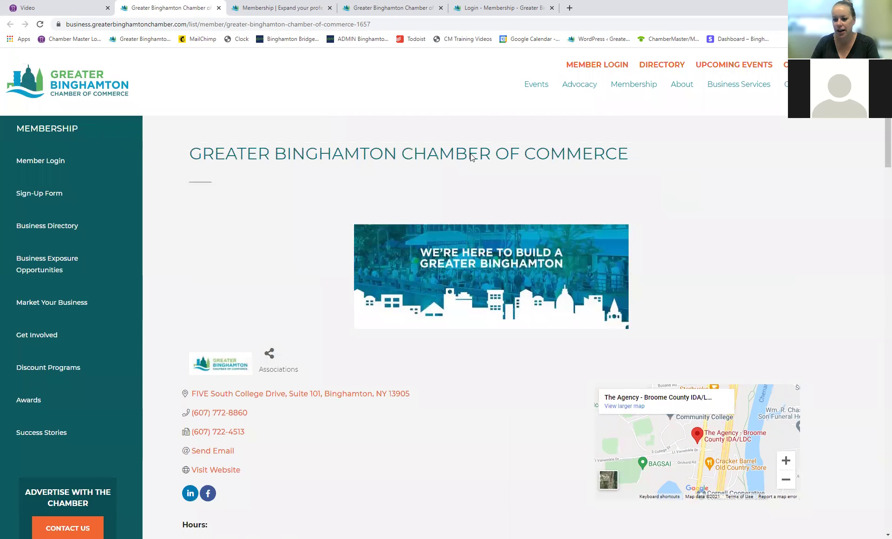
{"action": "left_click", "coordinate": [76, 7]}
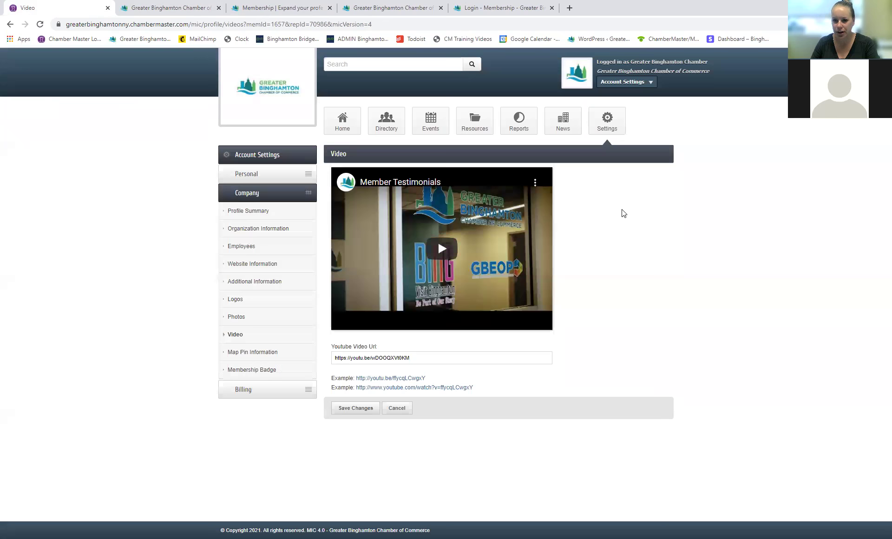
Step: From the portal home Shortcuts, browse the 13 member discount programs
{"action": "left_click", "coordinate": [341, 125]}
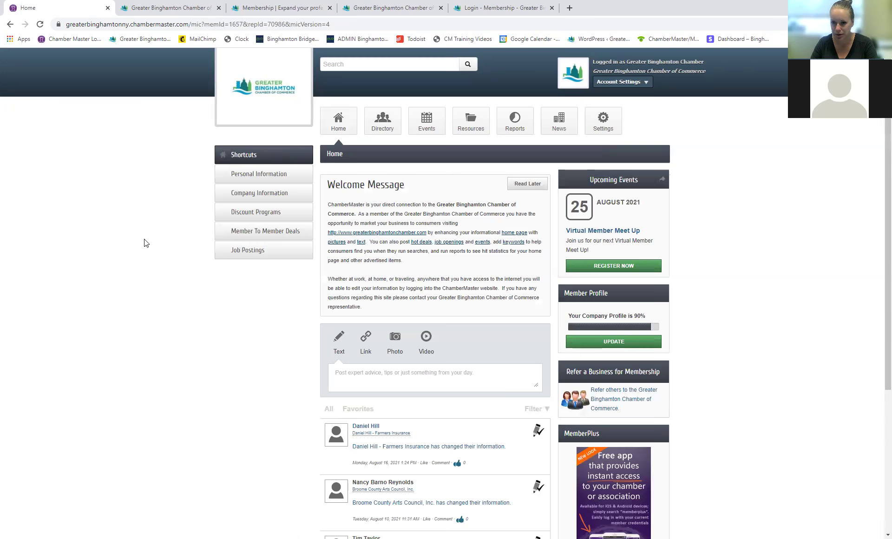
{"action": "left_click", "coordinate": [255, 216]}
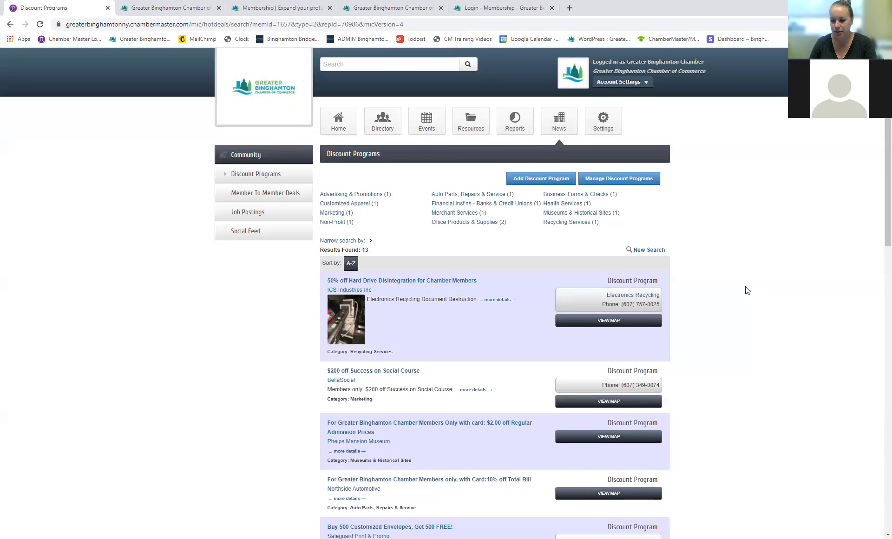
{"action": "scroll", "coordinate": [747, 290], "scroll_direction": "down", "scroll_amount": 1}
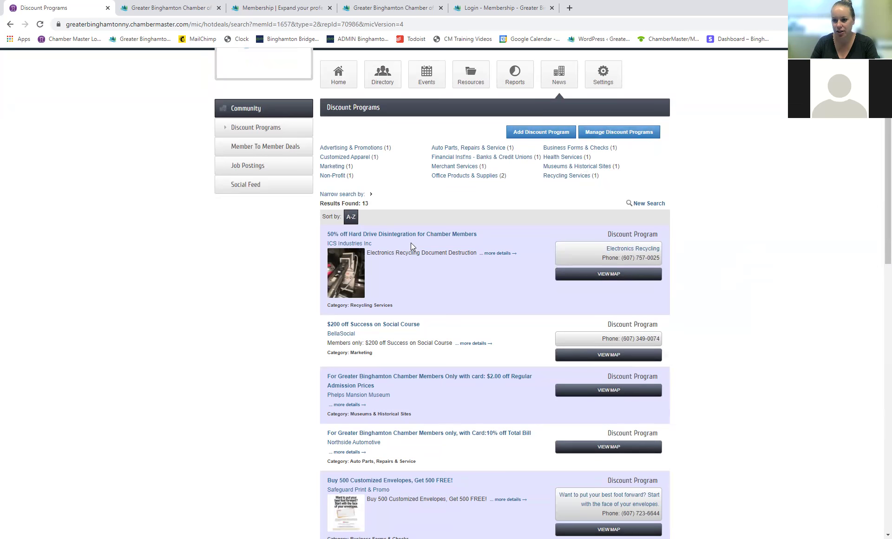
{"action": "scroll", "coordinate": [404, 251], "scroll_direction": "down", "scroll_amount": 3}
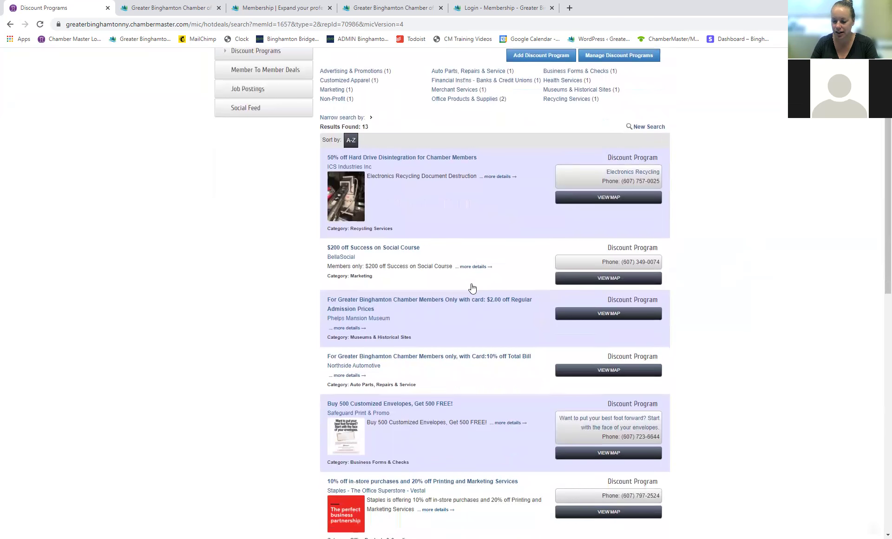
{"action": "scroll", "coordinate": [497, 392], "scroll_direction": "down", "scroll_amount": 2}
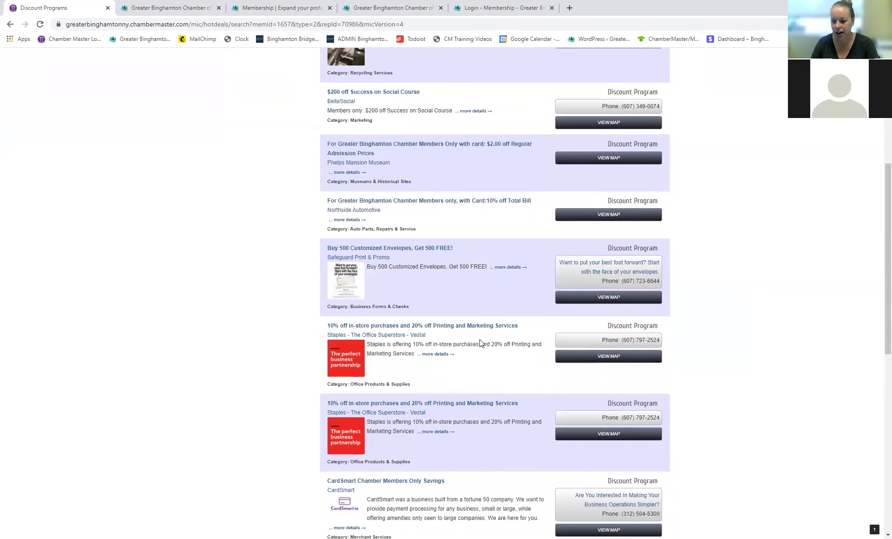
{"action": "scroll", "coordinate": [465, 338], "scroll_direction": "up", "scroll_amount": 2}
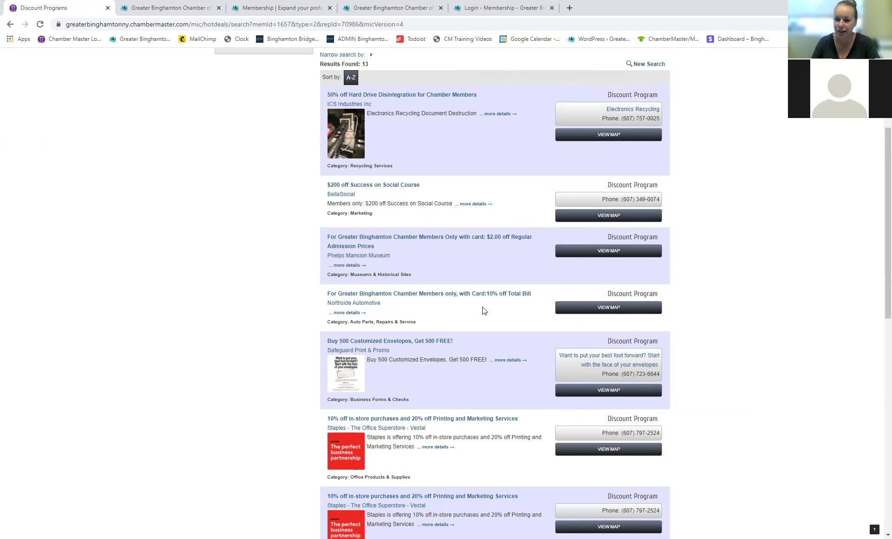
{"action": "scroll", "coordinate": [483, 308], "scroll_direction": "up", "scroll_amount": 1}
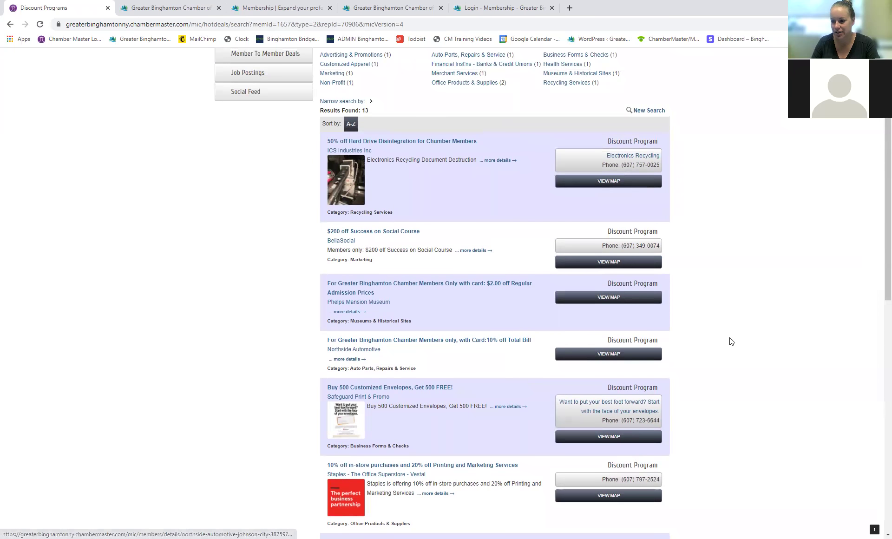
{"action": "scroll", "coordinate": [727, 340], "scroll_direction": "up", "scroll_amount": 2}
{"action": "scroll", "coordinate": [728, 339], "scroll_direction": "up", "scroll_amount": 1}
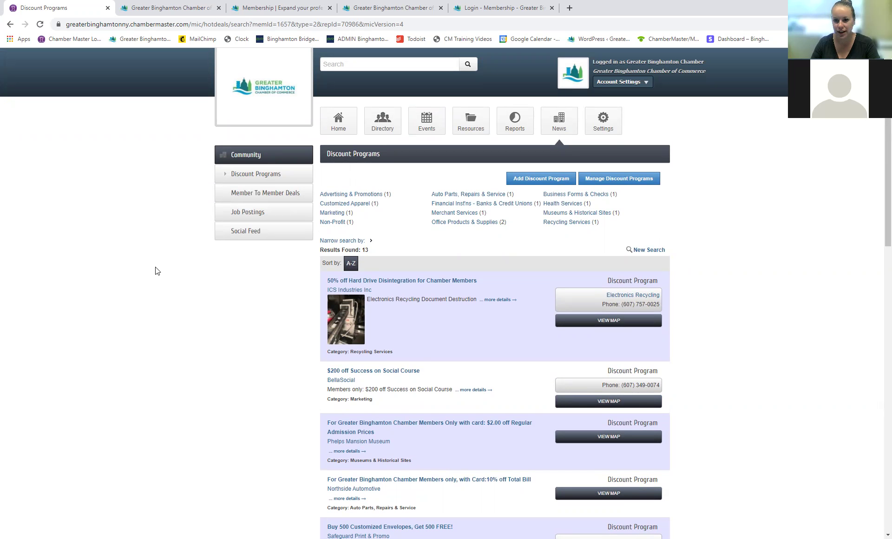
{"action": "left_click", "coordinate": [267, 215]}
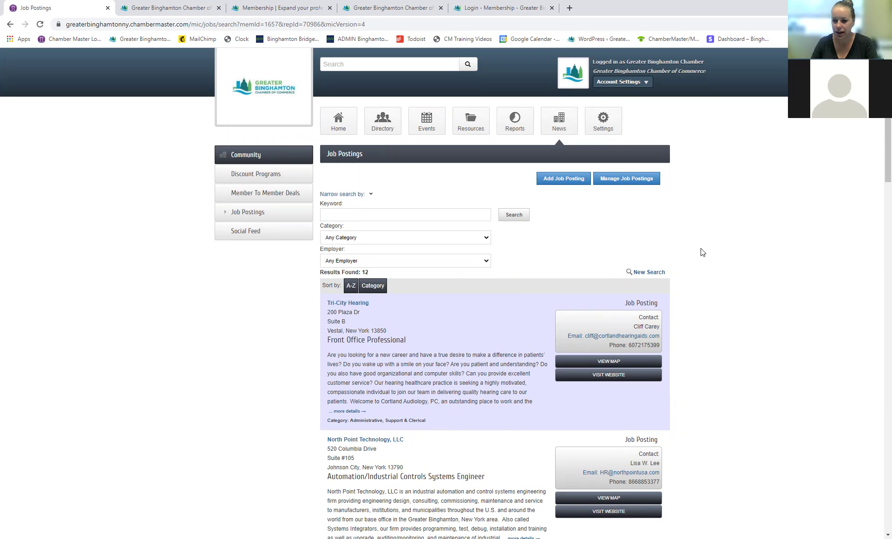
Step: Start a new job posting and review the Category dropdown options without choosing one
{"action": "left_click", "coordinate": [564, 185]}
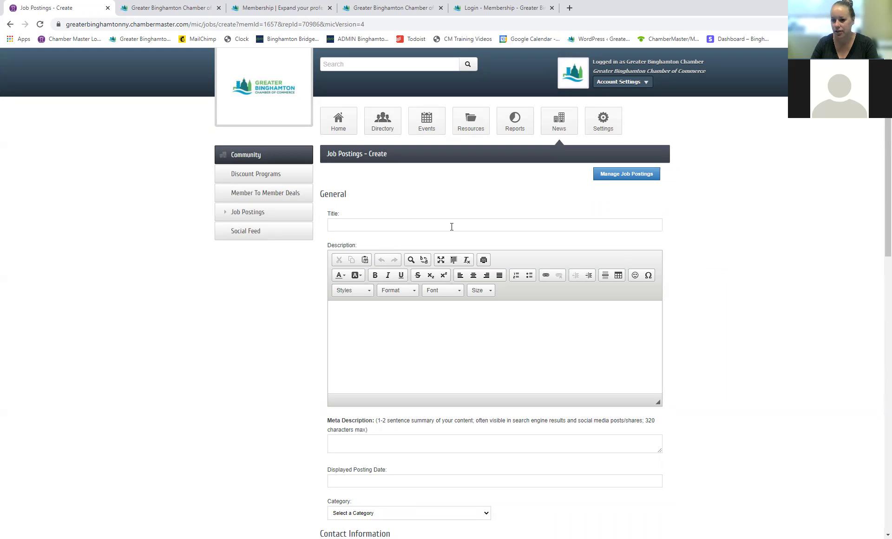
{"action": "scroll", "coordinate": [476, 356], "scroll_direction": "down", "scroll_amount": 2}
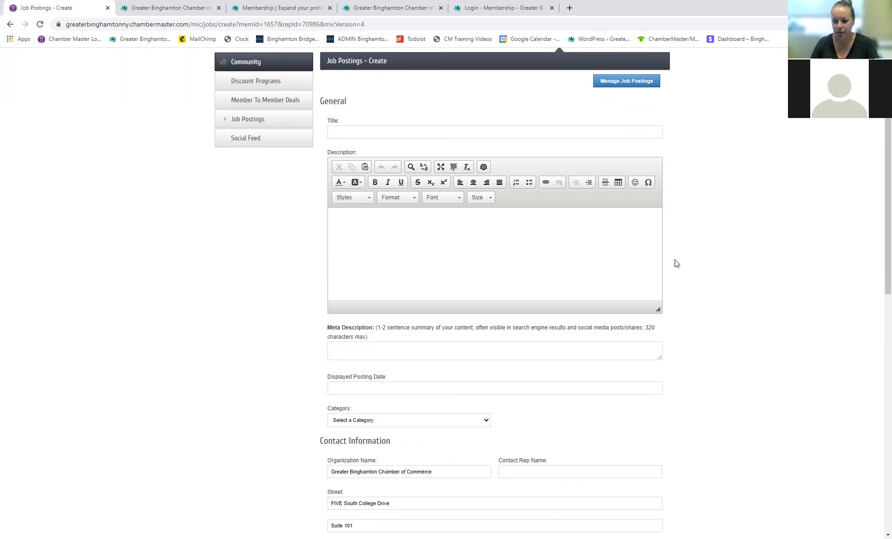
{"action": "scroll", "coordinate": [683, 260], "scroll_direction": "down", "scroll_amount": 1}
{"action": "scroll", "coordinate": [689, 293], "scroll_direction": "down", "scroll_amount": 2}
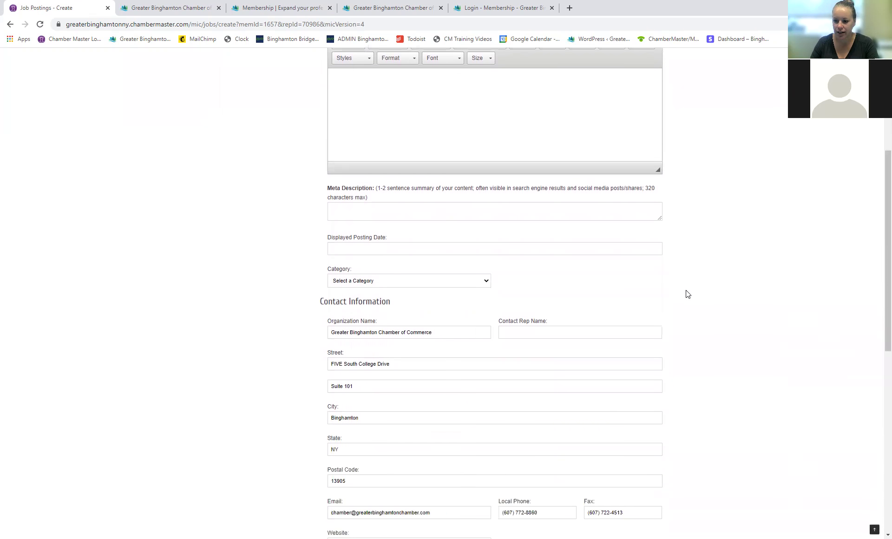
{"action": "left_click", "coordinate": [473, 285]}
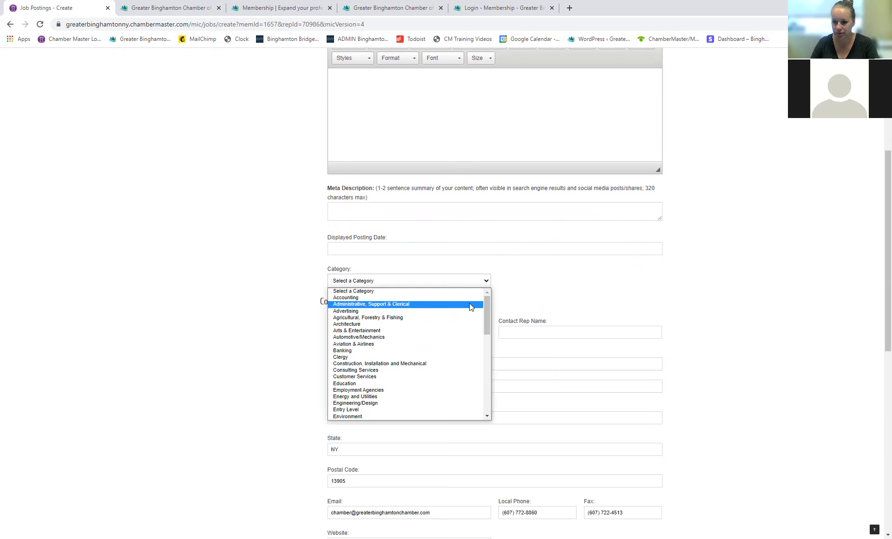
{"action": "left_click", "coordinate": [609, 297]}
{"action": "scroll", "coordinate": [461, 308], "scroll_direction": "down", "scroll_amount": 3}
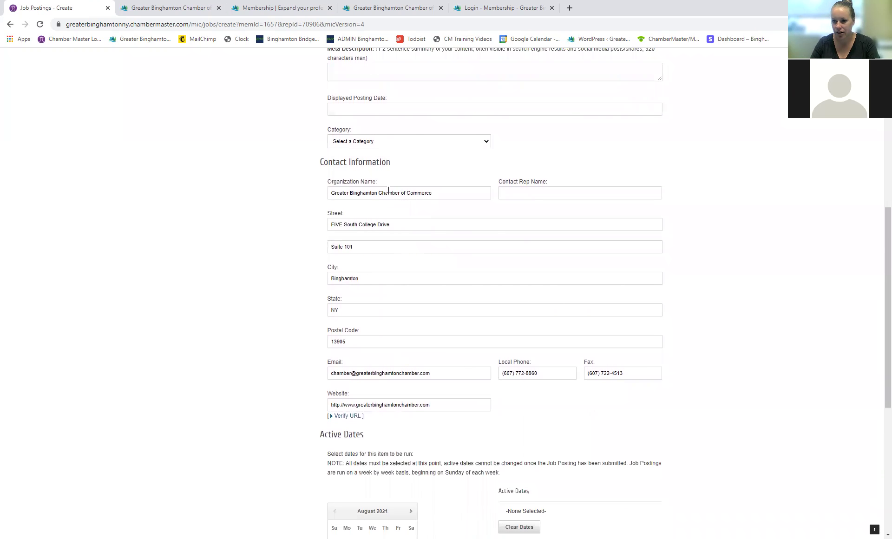
Step: Look through the remaining job posting fields and cancel the form without posting
{"action": "left_click", "coordinate": [541, 196]}
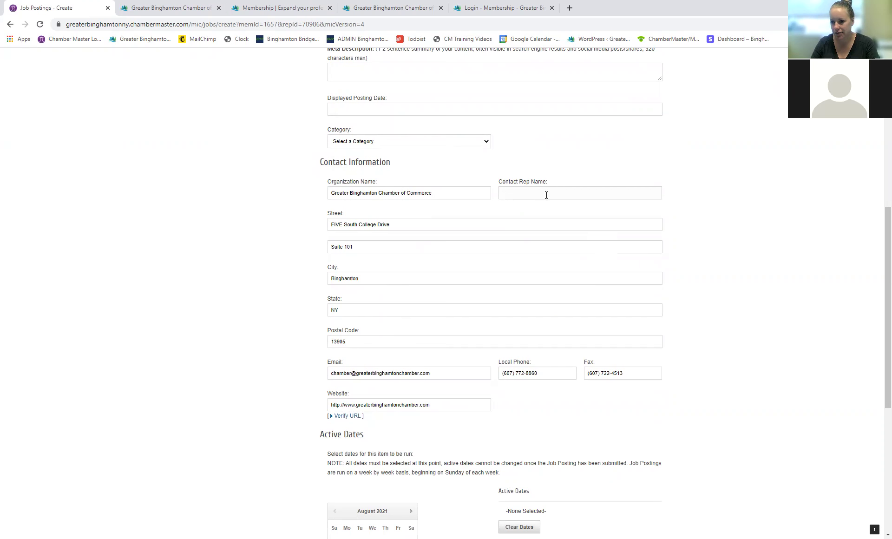
{"action": "scroll", "coordinate": [553, 302], "scroll_direction": "down", "scroll_amount": 3}
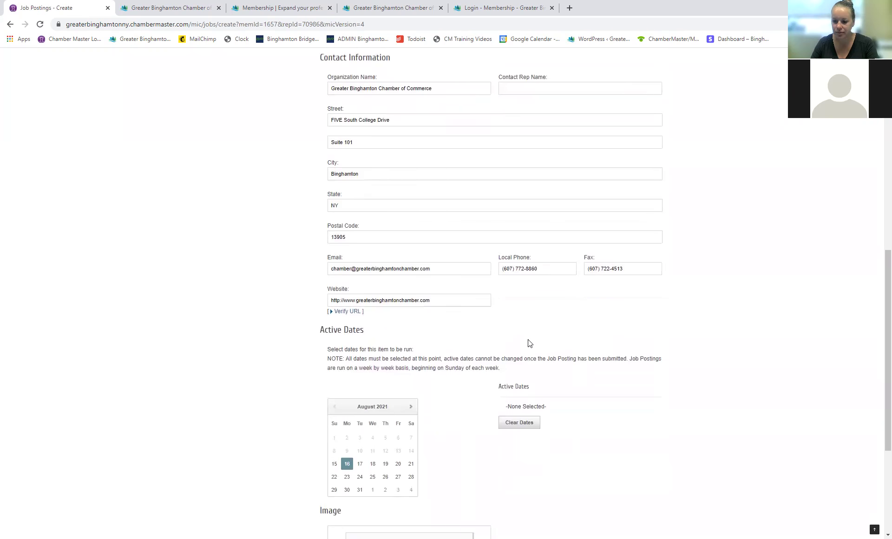
{"action": "scroll", "coordinate": [478, 336], "scroll_direction": "down", "scroll_amount": 1}
{"action": "left_click", "coordinate": [398, 429]}
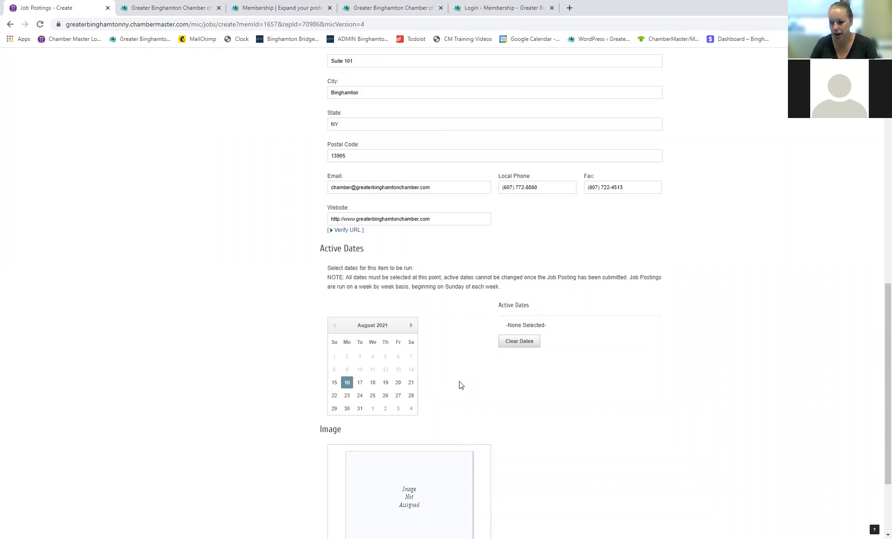
{"action": "scroll", "coordinate": [462, 385], "scroll_direction": "down", "scroll_amount": 1}
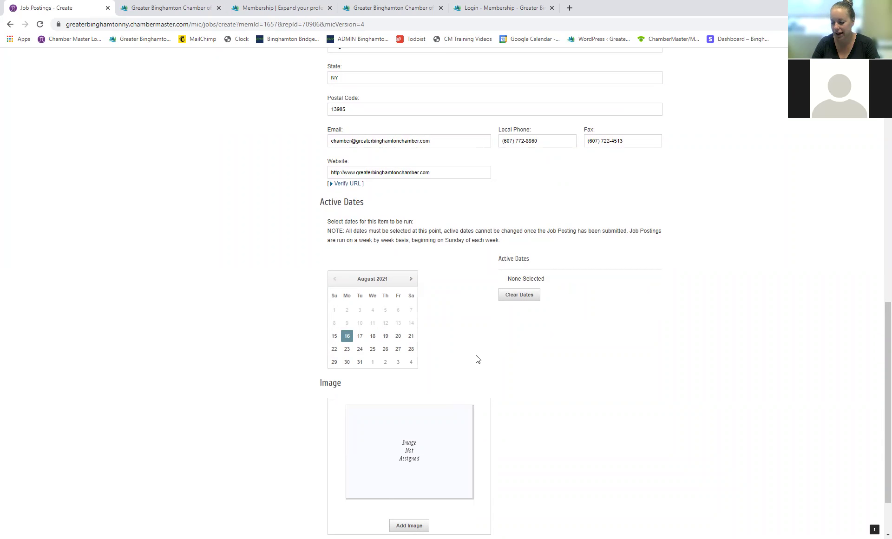
{"action": "scroll", "coordinate": [492, 351], "scroll_direction": "down", "scroll_amount": 3}
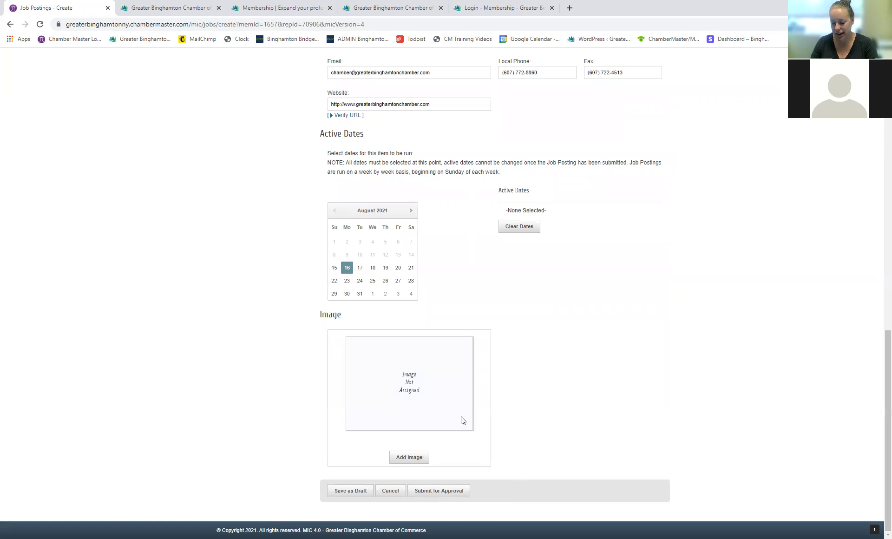
{"action": "left_click", "coordinate": [391, 492]}
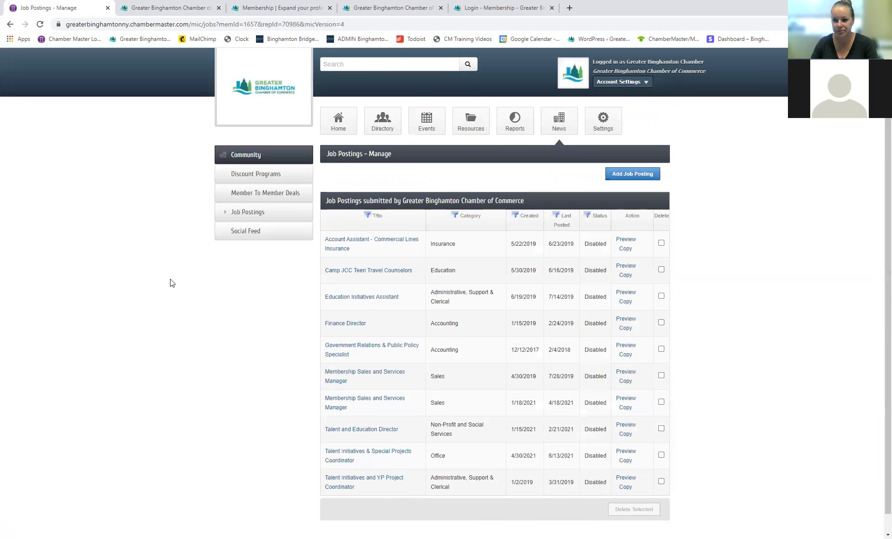
Step: Open Reports to view Membership Visibility: 2285 total views, including 256 job posting views
{"action": "left_click", "coordinate": [521, 122]}
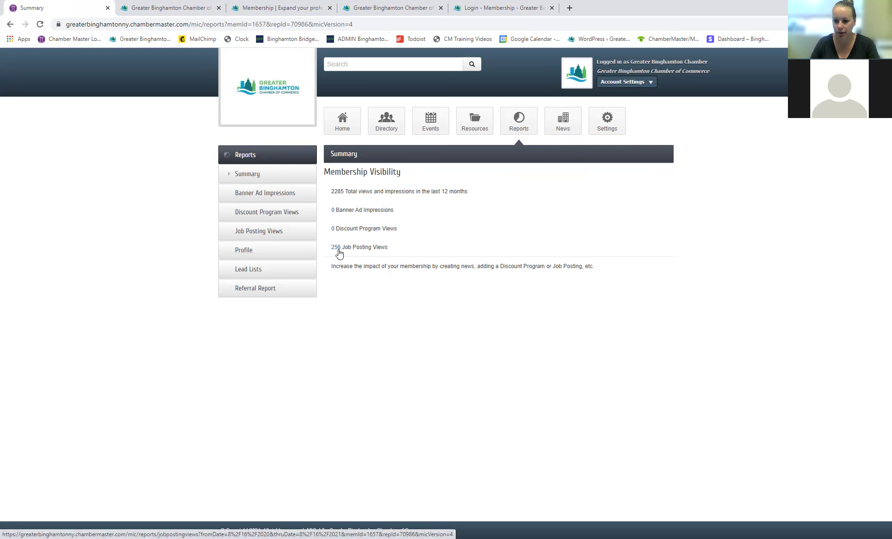
{"action": "left_click", "coordinate": [335, 250]}
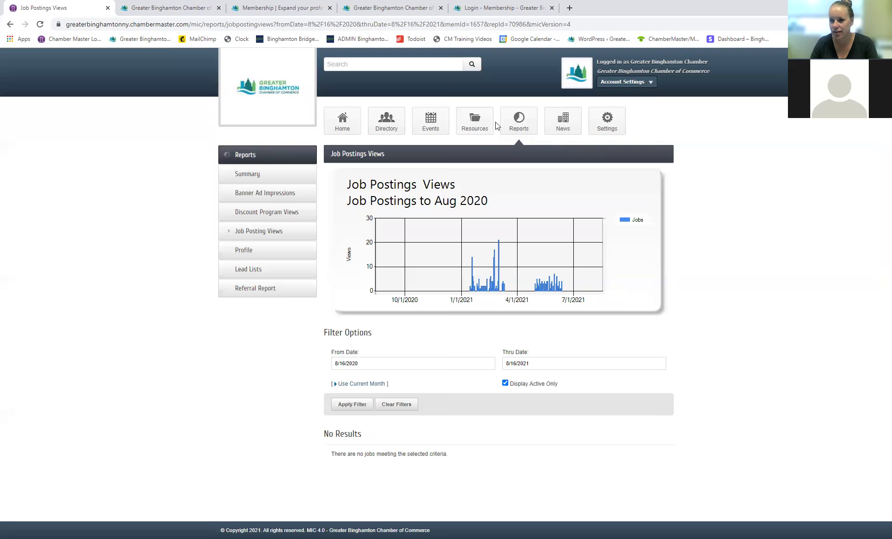
{"action": "left_click", "coordinate": [539, 138]}
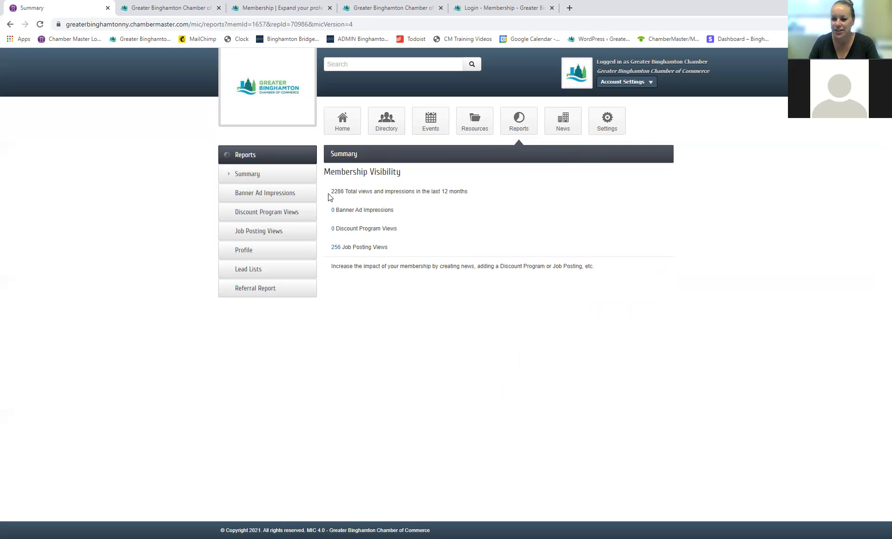
{"action": "double_click", "coordinate": [339, 191]}
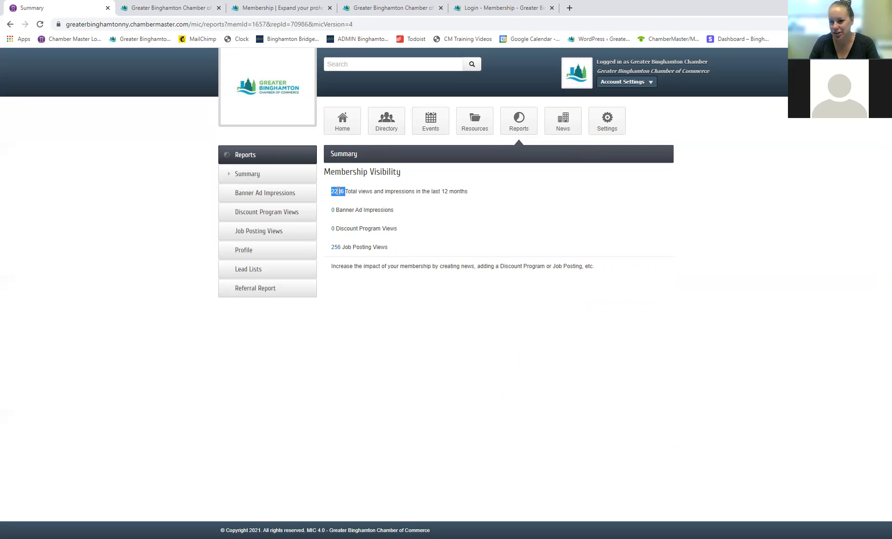
{"action": "left_click", "coordinate": [337, 194]}
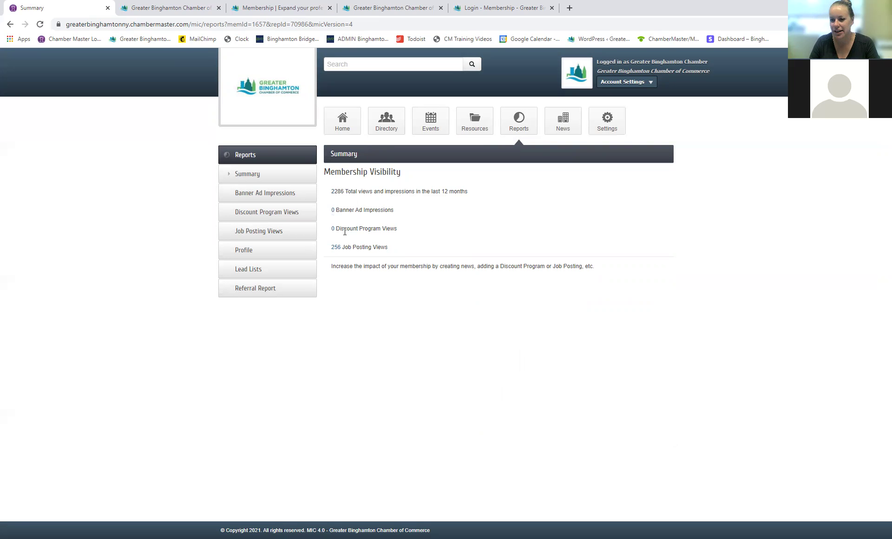